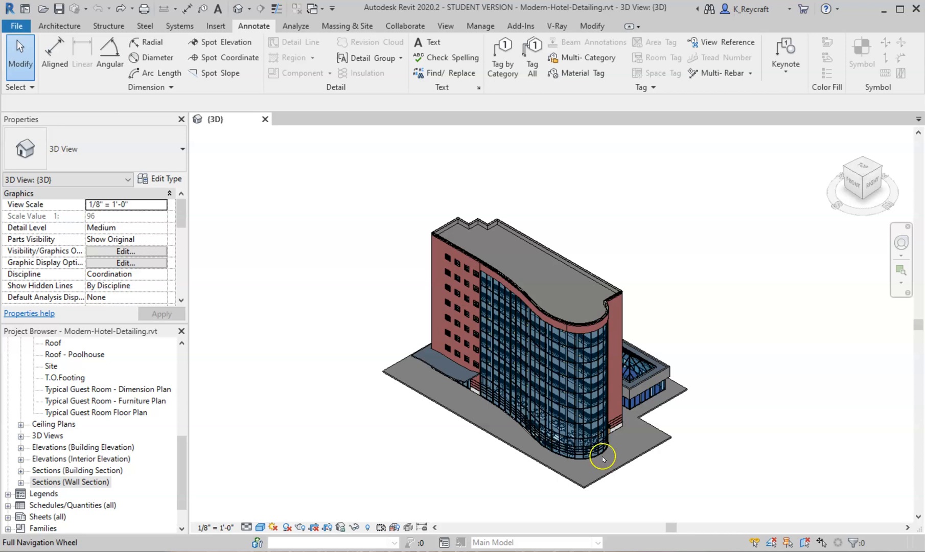
Open the Floor 1 plan and go to the wall section view cut through the wall beside the entrance doors
{"action": "scroll", "coordinate": [65, 456], "scroll_direction": "up", "scroll_amount": 4}
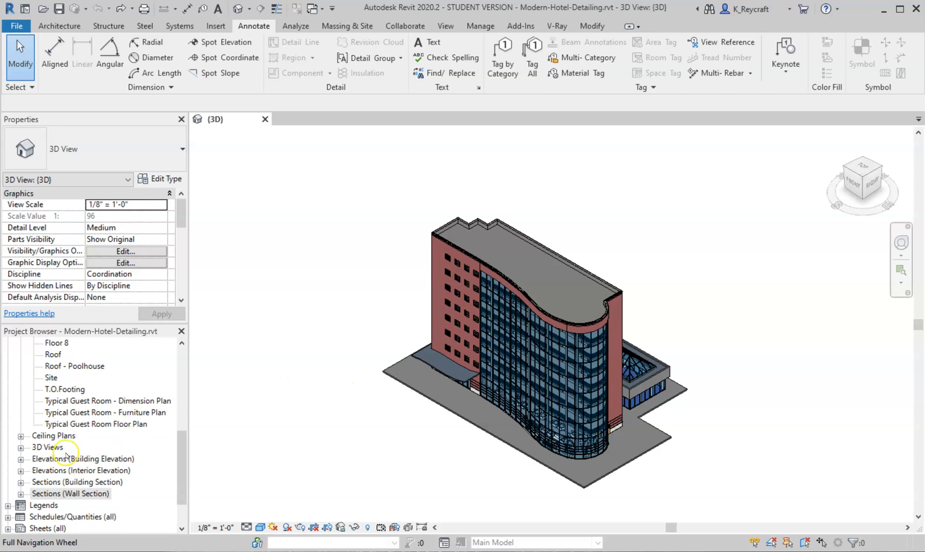
{"action": "scroll", "coordinate": [46, 445], "scroll_direction": "up", "scroll_amount": 1}
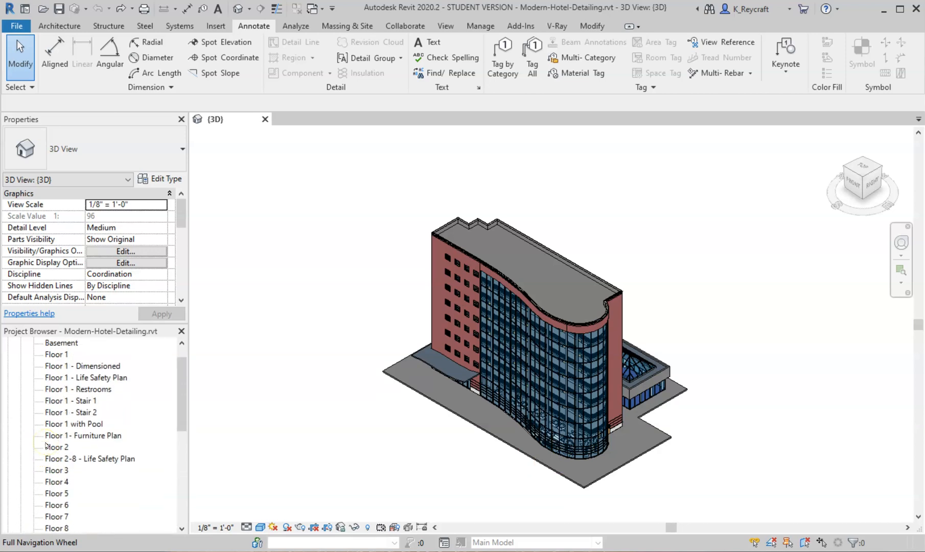
{"action": "left_click", "coordinate": [59, 354]}
{"action": "double_click", "coordinate": [59, 354]}
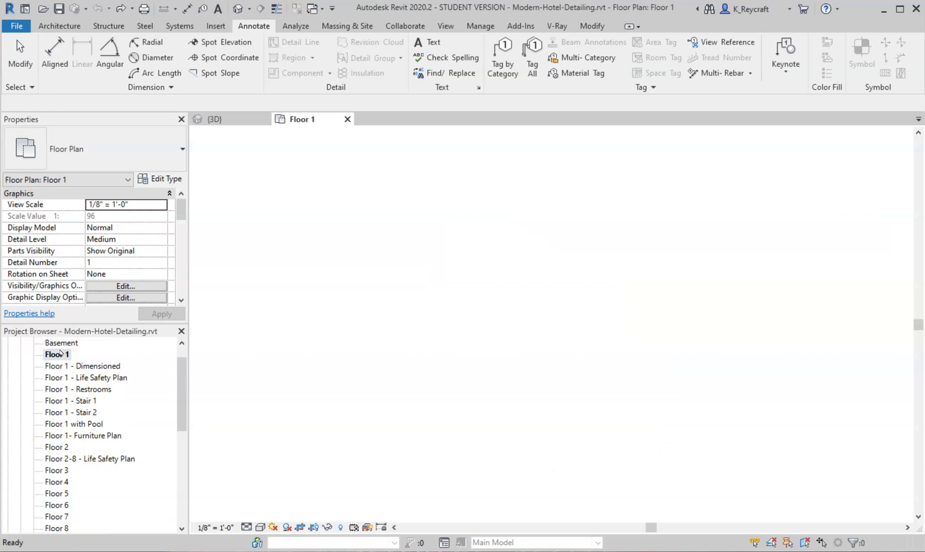
{"action": "scroll", "coordinate": [453, 426], "scroll_direction": "up", "scroll_amount": 6}
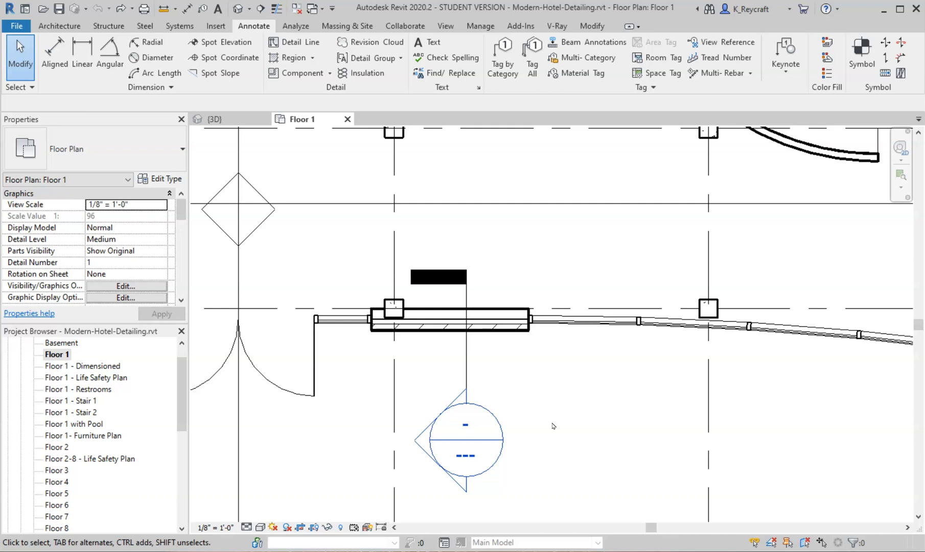
{"action": "double_click", "coordinate": [419, 443]}
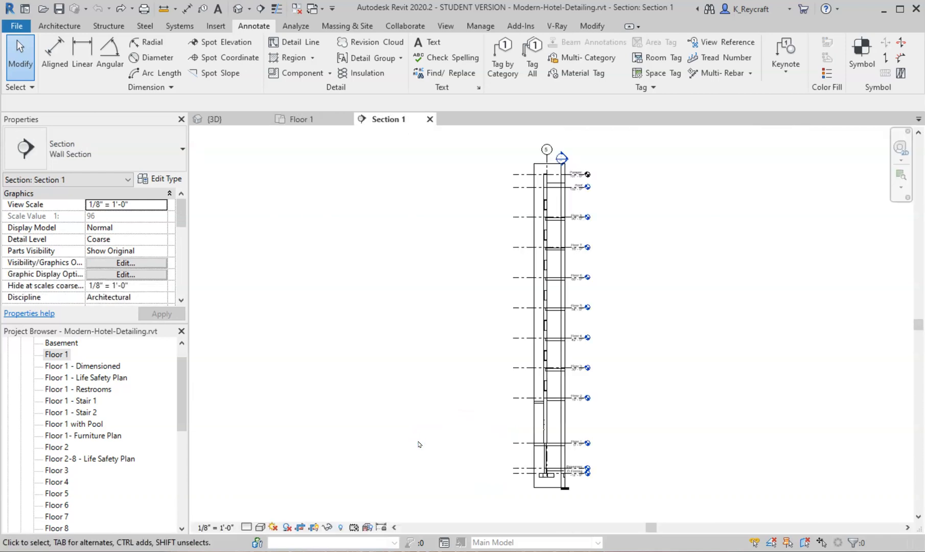
Examine the wall section along its full height, from the footing up to the parapet
{"action": "scroll", "coordinate": [571, 460], "scroll_direction": "up", "scroll_amount": 5}
{"action": "scroll", "coordinate": [552, 326], "scroll_direction": "up", "scroll_amount": 2}
{"action": "middle_click_drag", "start_coordinate": [552, 307], "coordinate": [592, 550]}
{"action": "scroll", "coordinate": [561, 418], "scroll_direction": "down", "scroll_amount": 4}
{"action": "scroll", "coordinate": [545, 320], "scroll_direction": "down", "scroll_amount": 6}
{"action": "scroll", "coordinate": [545, 432], "scroll_direction": "up", "scroll_amount": 6}
{"action": "scroll", "coordinate": [528, 477], "scroll_direction": "up", "scroll_amount": 2}
{"action": "scroll", "coordinate": [528, 478], "scroll_direction": "down", "scroll_amount": 5}
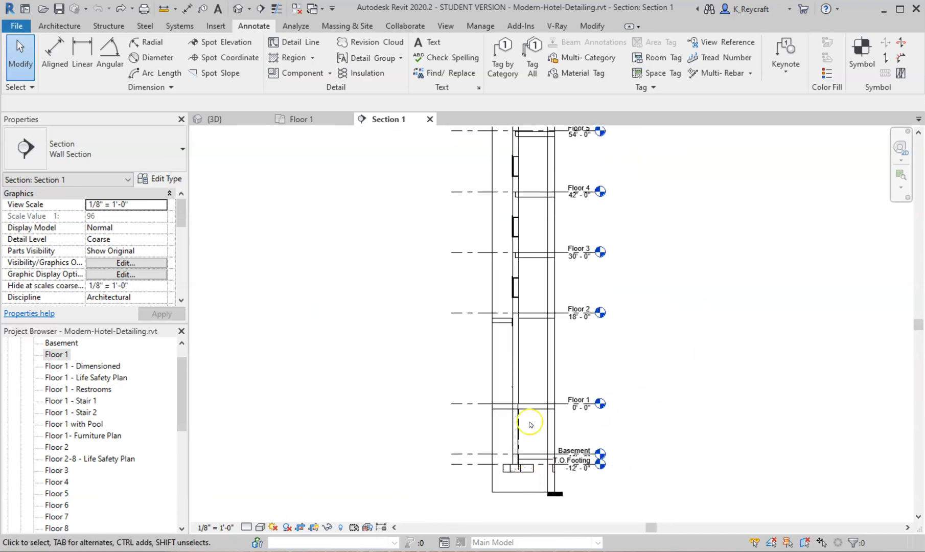
{"action": "scroll", "coordinate": [536, 423], "scroll_direction": "down", "scroll_amount": 3}
{"action": "middle_click_drag", "start_coordinate": [539, 438], "coordinate": [580, 529]}
{"action": "scroll", "coordinate": [577, 435], "scroll_direction": "down", "scroll_amount": 1}
{"action": "scroll", "coordinate": [590, 256], "scroll_direction": "up", "scroll_amount": 4}
{"action": "middle_click_drag", "start_coordinate": [648, 305], "coordinate": [640, 392]}
{"action": "scroll", "coordinate": [496, 268], "scroll_direction": "up", "scroll_amount": 3}
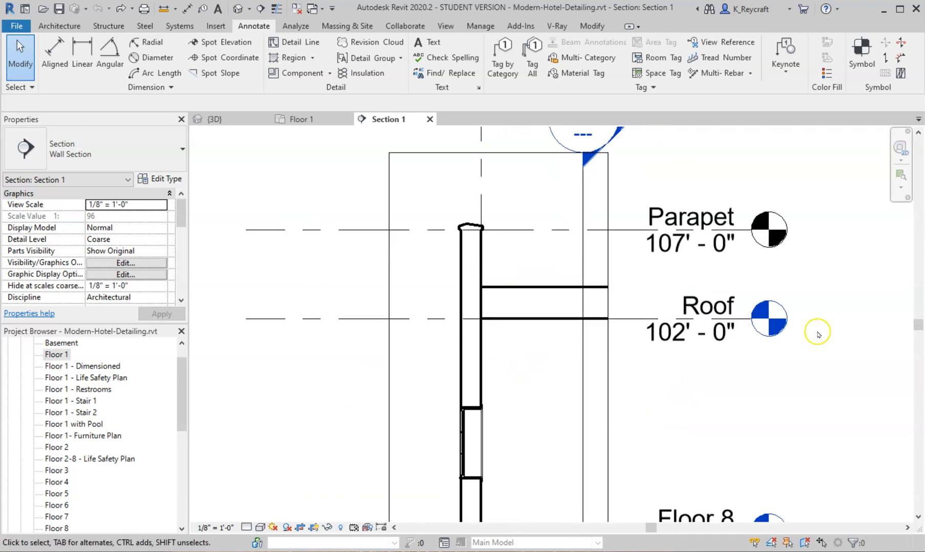
Lower the upper edge of the wall section's crop region to just above the Basement level
{"action": "scroll", "coordinate": [657, 258], "scroll_direction": "down", "scroll_amount": 6}
{"action": "middle_click_drag", "start_coordinate": [617, 262], "coordinate": [534, 234]}
{"action": "scroll", "coordinate": [529, 215], "scroll_direction": "up", "scroll_amount": 3}
{"action": "left_click", "coordinate": [550, 228]}
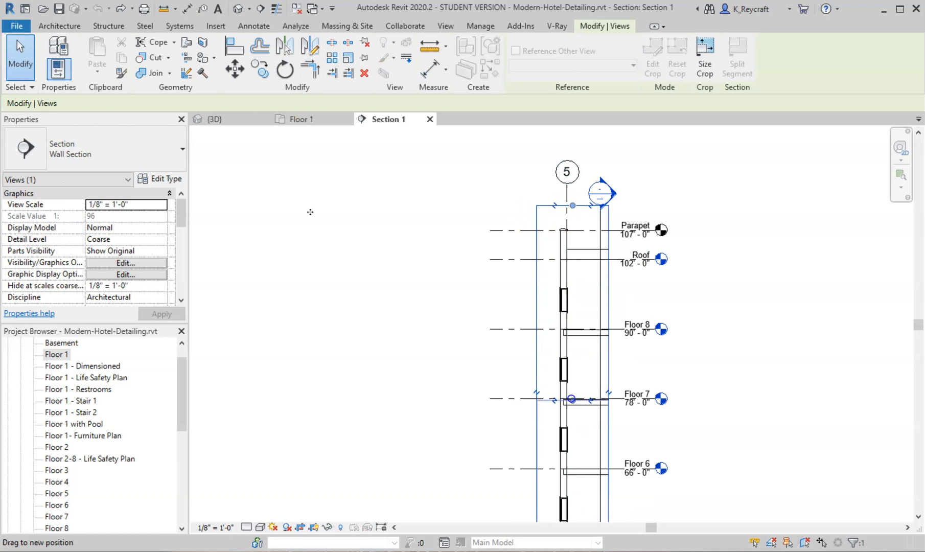
{"action": "left_click_drag", "start_coordinate": [571, 398], "coordinate": [571, 399]}
{"action": "scroll", "coordinate": [571, 398], "scroll_direction": "down", "scroll_amount": 1}
{"action": "middle_click_drag", "start_coordinate": [571, 399], "coordinate": [576, 196]}
{"action": "left_click_drag", "start_coordinate": [576, 195], "coordinate": [573, 457]}
{"action": "scroll", "coordinate": [574, 457], "scroll_direction": "up", "scroll_amount": 2}
{"action": "middle_click_drag", "start_coordinate": [574, 457], "coordinate": [597, 256]}
{"action": "scroll", "coordinate": [592, 259], "scroll_direction": "up", "scroll_amount": 2}
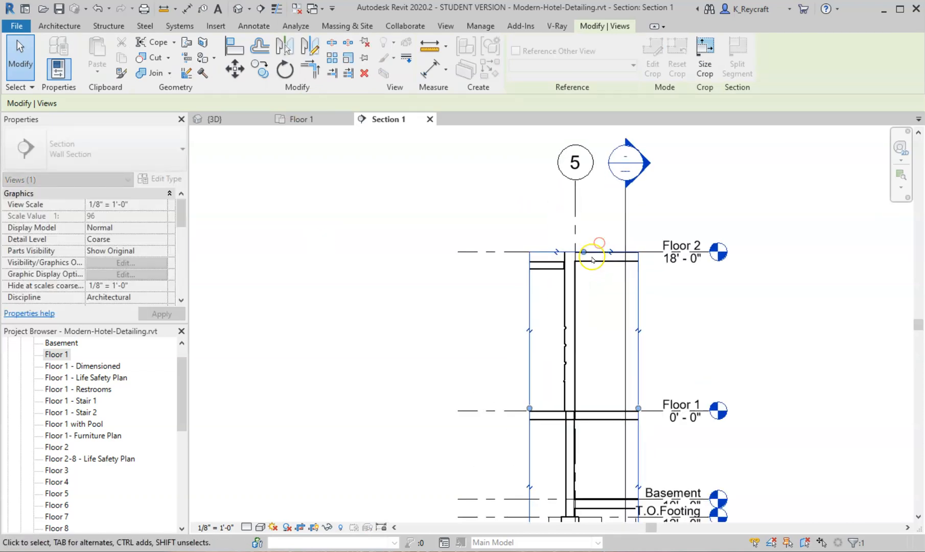
{"action": "scroll", "coordinate": [592, 257], "scroll_direction": "up", "scroll_amount": 2}
{"action": "left_click_drag", "start_coordinate": [582, 250], "coordinate": [590, 484]}
{"action": "middle_click_drag", "start_coordinate": [600, 463], "coordinate": [605, 225]}
{"action": "scroll", "coordinate": [605, 225], "scroll_direction": "up", "scroll_amount": 1}
{"action": "left_click_drag", "start_coordinate": [588, 246], "coordinate": [584, 327]}
Narrow both sides of the crop region and raise its lower edge so it closely frames the footing
{"action": "left_click_drag", "start_coordinate": [665, 392], "coordinate": [619, 391]}
{"action": "left_click_drag", "start_coordinate": [500, 392], "coordinate": [523, 391]}
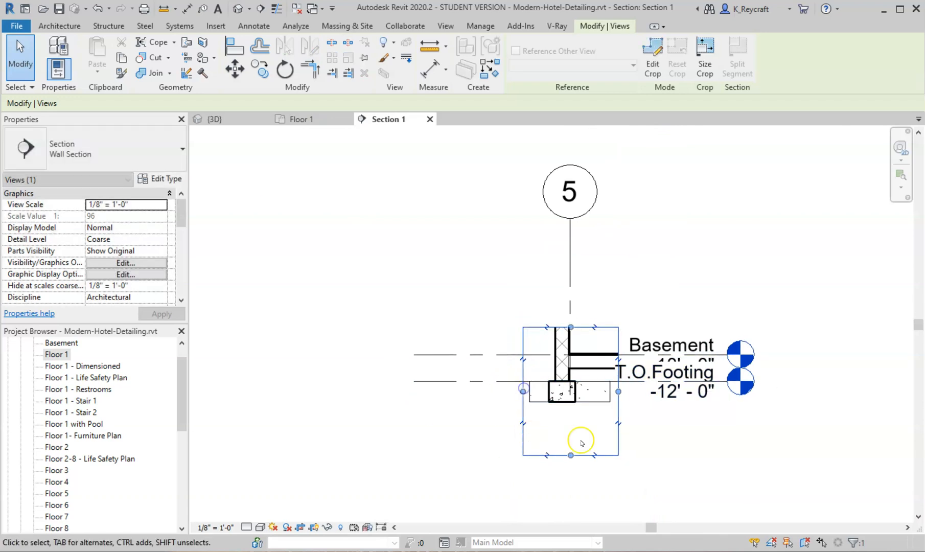
{"action": "left_click_drag", "start_coordinate": [571, 455], "coordinate": [571, 423]}
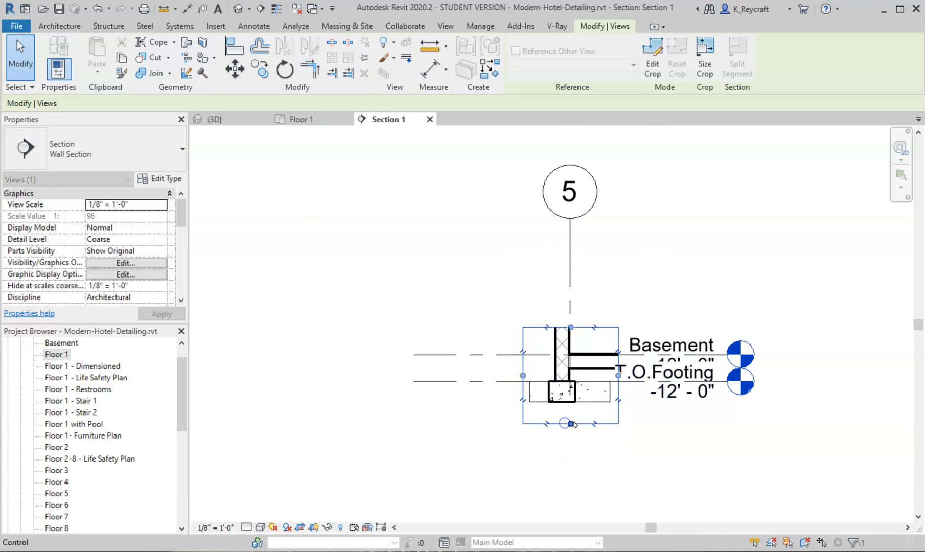
{"action": "scroll", "coordinate": [572, 423], "scroll_direction": "up", "scroll_amount": 2}
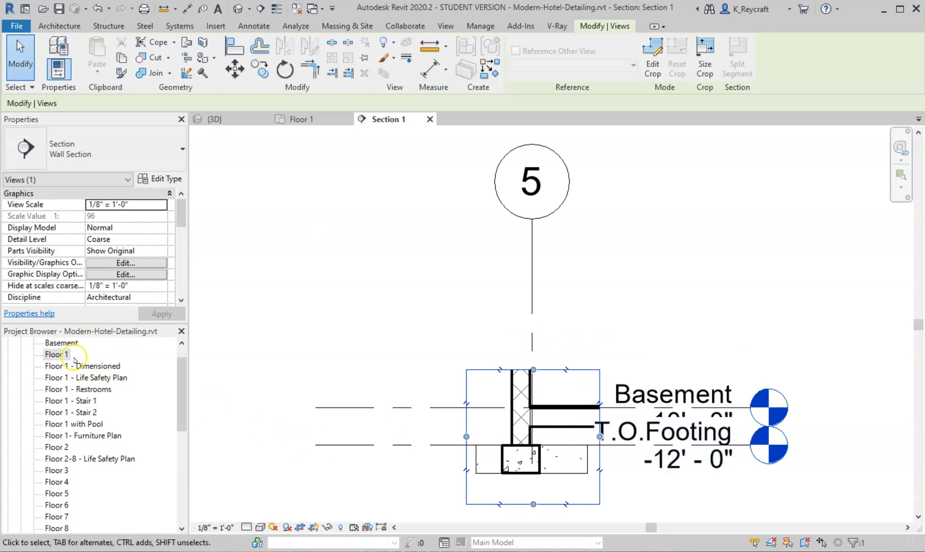
Return to the Floor 1 plan and undo the crop region changes made in the wall section
{"action": "left_click", "coordinate": [301, 119]}
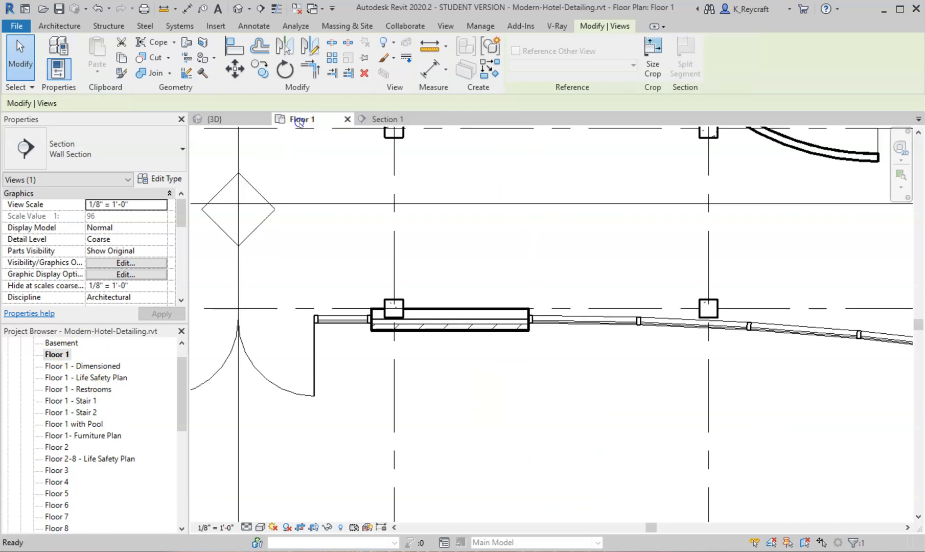
{"action": "scroll", "coordinate": [509, 394], "scroll_direction": "down", "scroll_amount": 3}
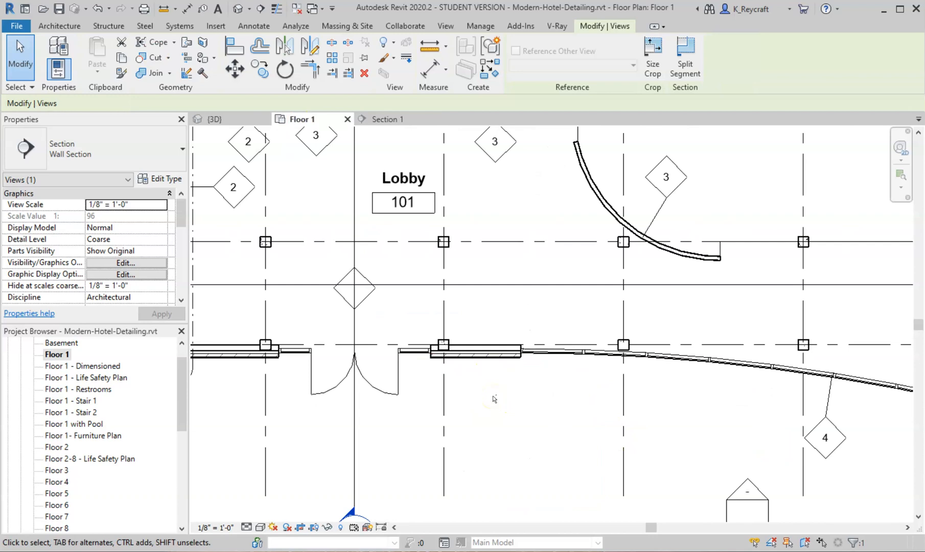
{"action": "key", "text": "Escape"}
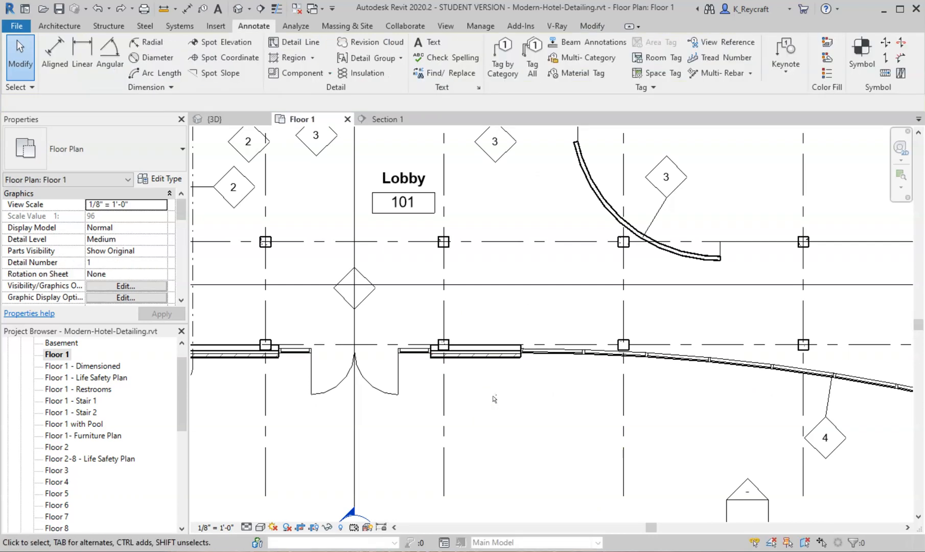
{"action": "key", "text": "ctrl+z"}
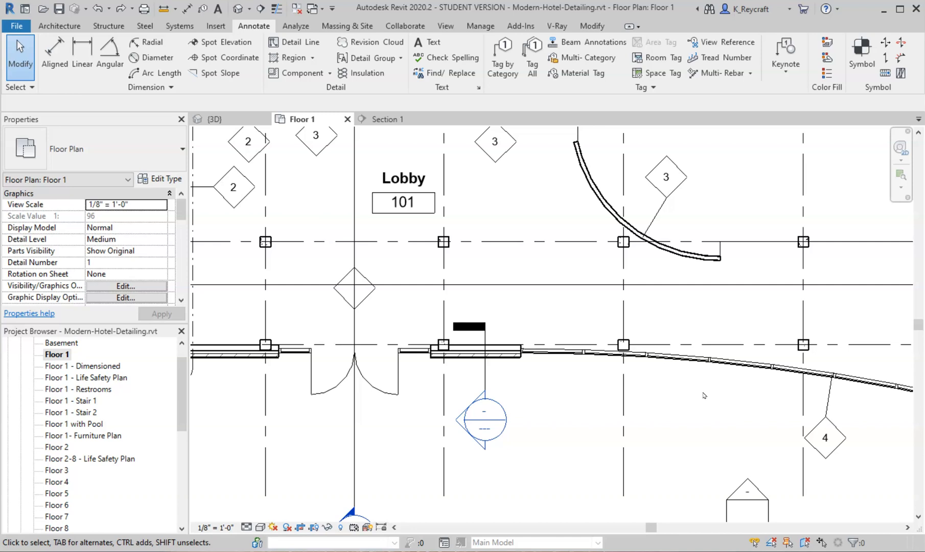
Hide the wall section marker beside the entrance doors in the Floor 1 plan
{"action": "double_click", "coordinate": [486, 390]}
{"action": "right_click", "coordinate": [486, 391]}
{"action": "left_click", "coordinate": [565, 474]}
{"action": "left_click", "coordinate": [486, 381]}
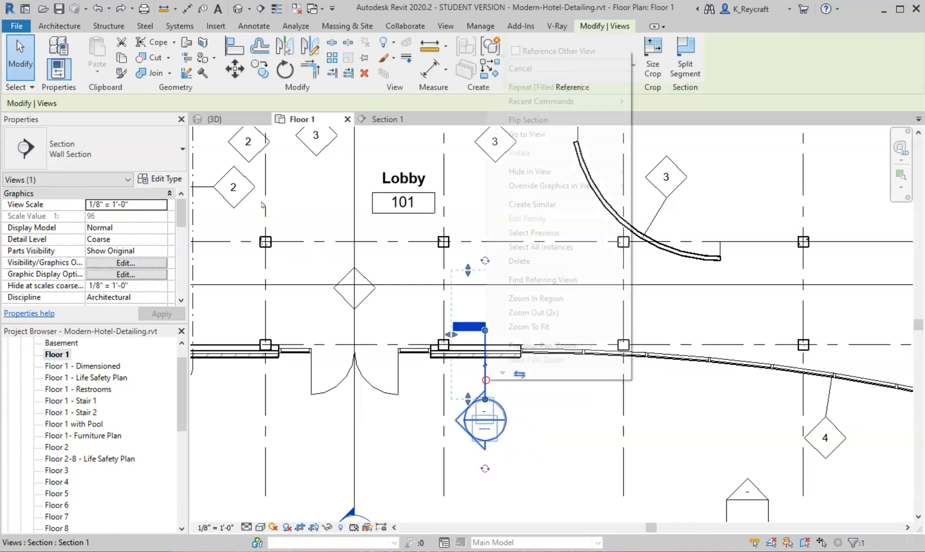
{"action": "right_click", "coordinate": [486, 381]}
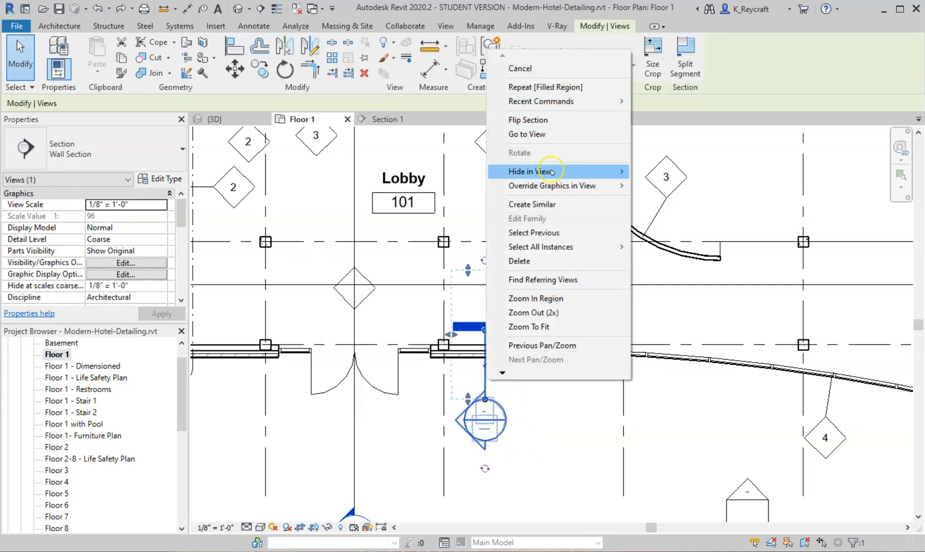
{"action": "mouse_move", "coordinate": [552, 172]}
{"action": "left_click", "coordinate": [667, 171]}
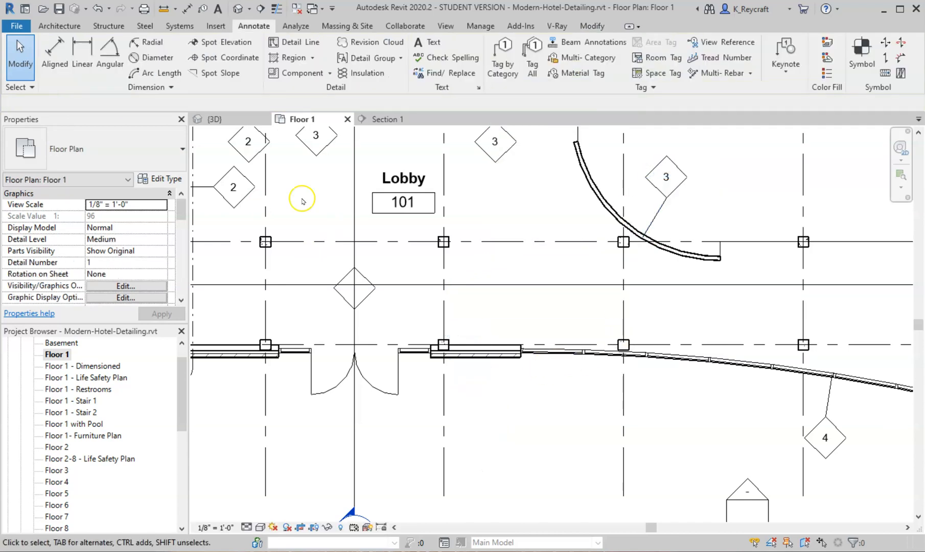
Draw a vertical section of type Detail View: Detail through the short wall beside the entrance doors, starting outside and ending inside the lobby
{"action": "left_click", "coordinate": [59, 25]}
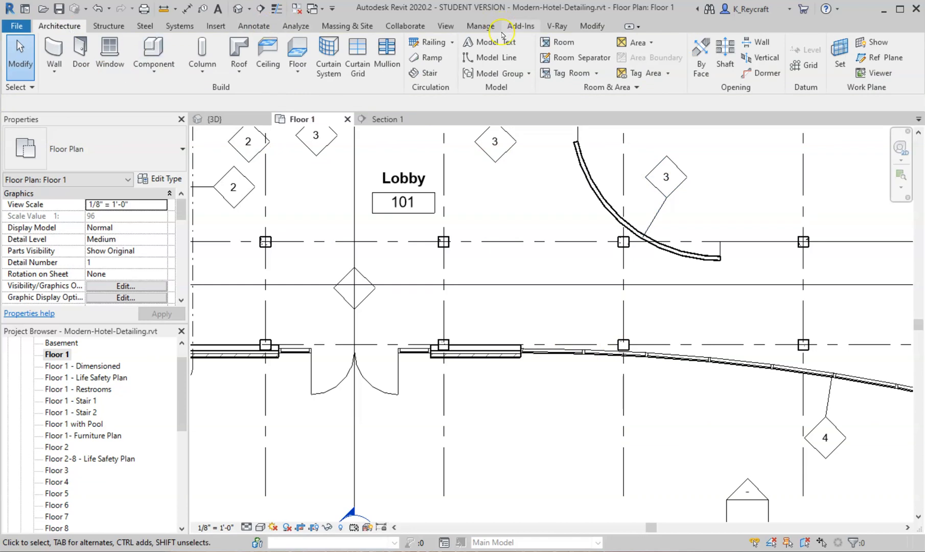
{"action": "left_click", "coordinate": [578, 29]}
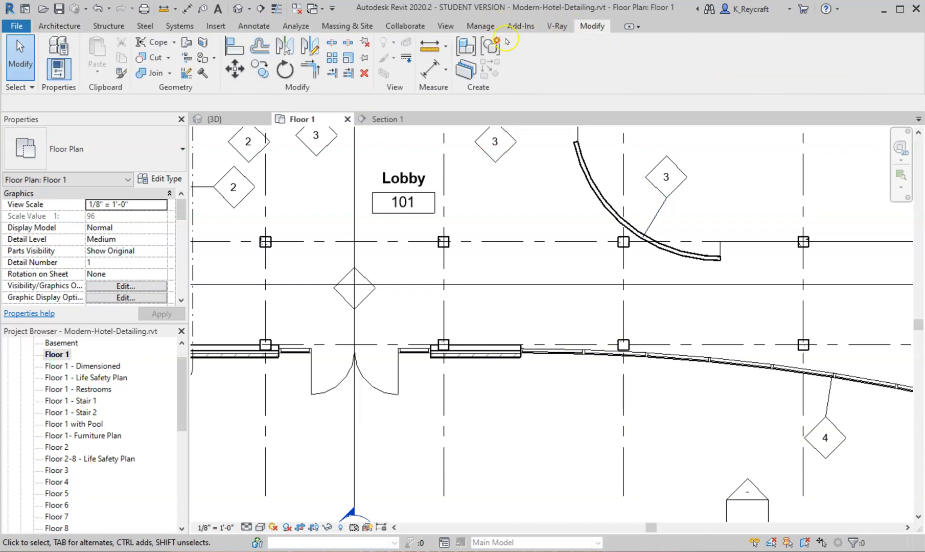
{"action": "left_click", "coordinate": [445, 26]}
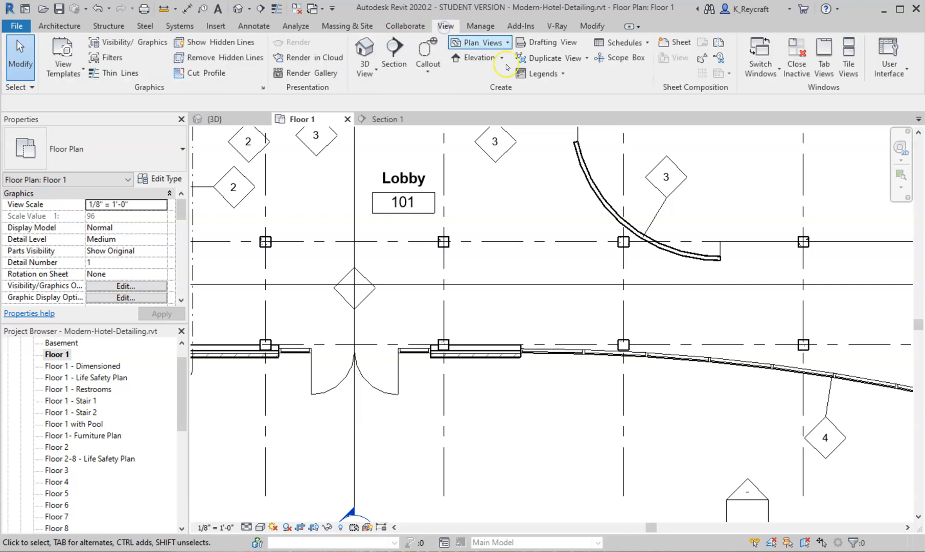
{"action": "left_click", "coordinate": [393, 53]}
{"action": "left_click", "coordinate": [168, 144]}
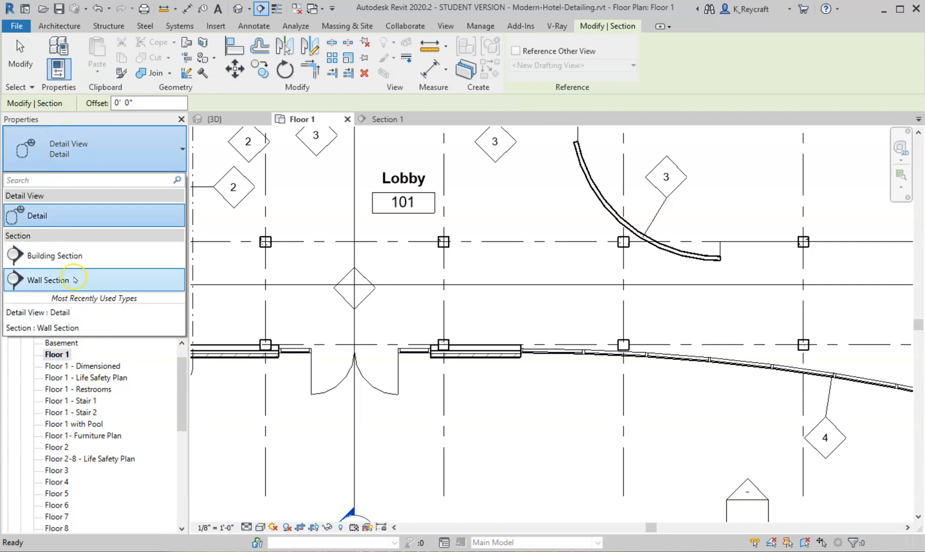
{"action": "left_click", "coordinate": [43, 215]}
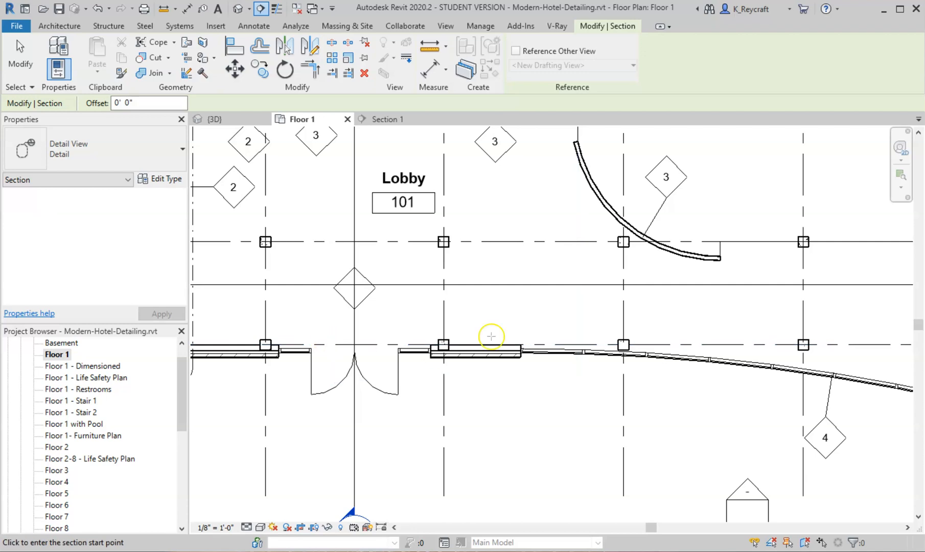
{"action": "left_click", "coordinate": [486, 404]}
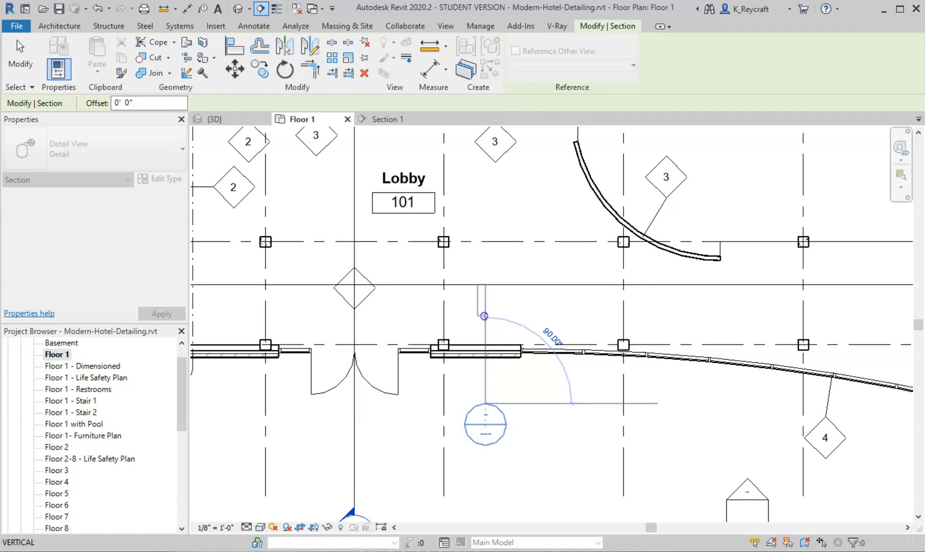
{"action": "left_click", "coordinate": [484, 316]}
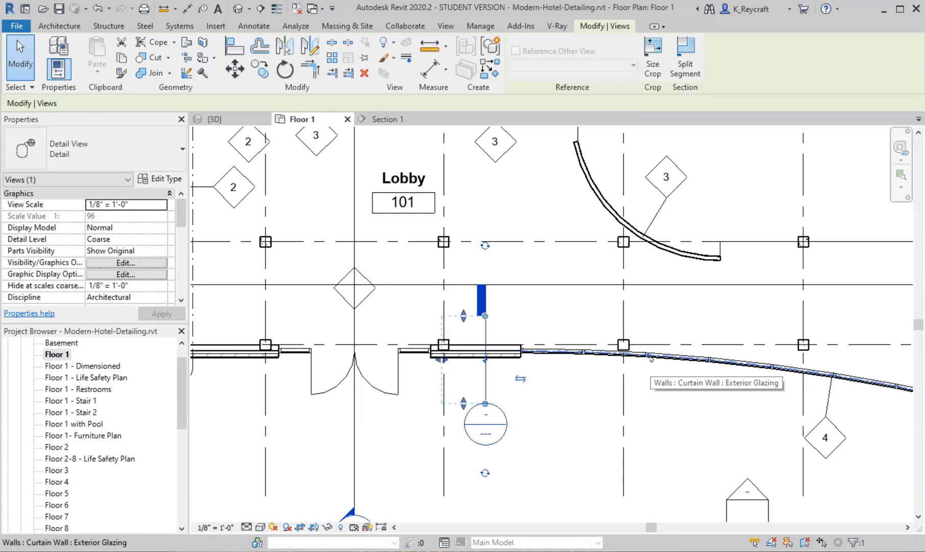
Compare the head and tail of the new detail marker with those of the North-South building section in the plan
{"action": "scroll", "coordinate": [485, 433], "scroll_direction": "up", "scroll_amount": 4}
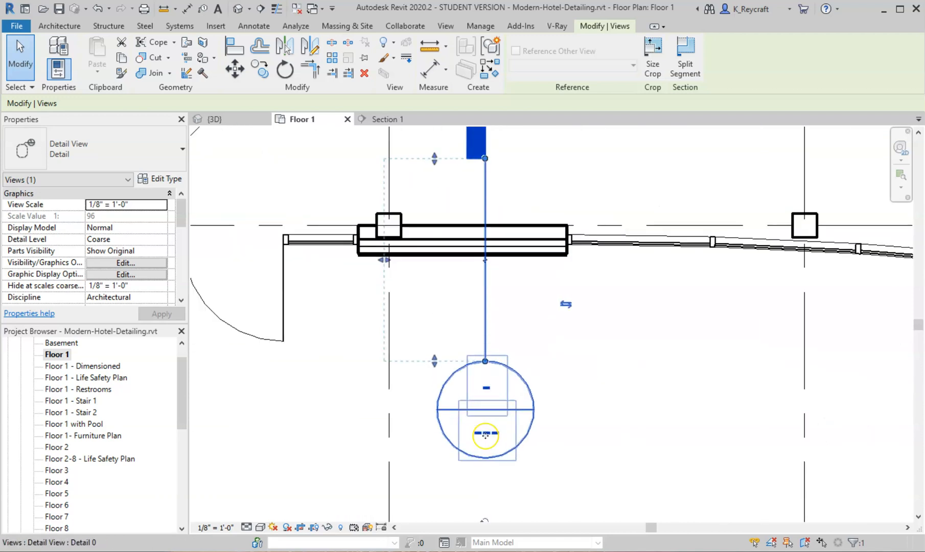
{"action": "scroll", "coordinate": [547, 482], "scroll_direction": "down", "scroll_amount": 3}
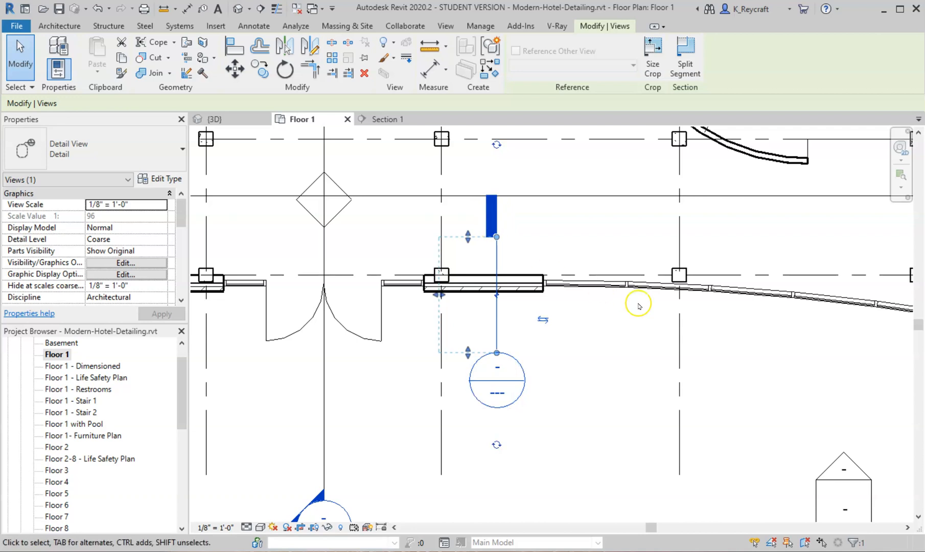
{"action": "scroll", "coordinate": [552, 391], "scroll_direction": "down", "scroll_amount": 2}
{"action": "scroll", "coordinate": [539, 361], "scroll_direction": "down", "scroll_amount": 2}
{"action": "scroll", "coordinate": [534, 357], "scroll_direction": "down", "scroll_amount": 4}
{"action": "scroll", "coordinate": [482, 205], "scroll_direction": "up", "scroll_amount": 7}
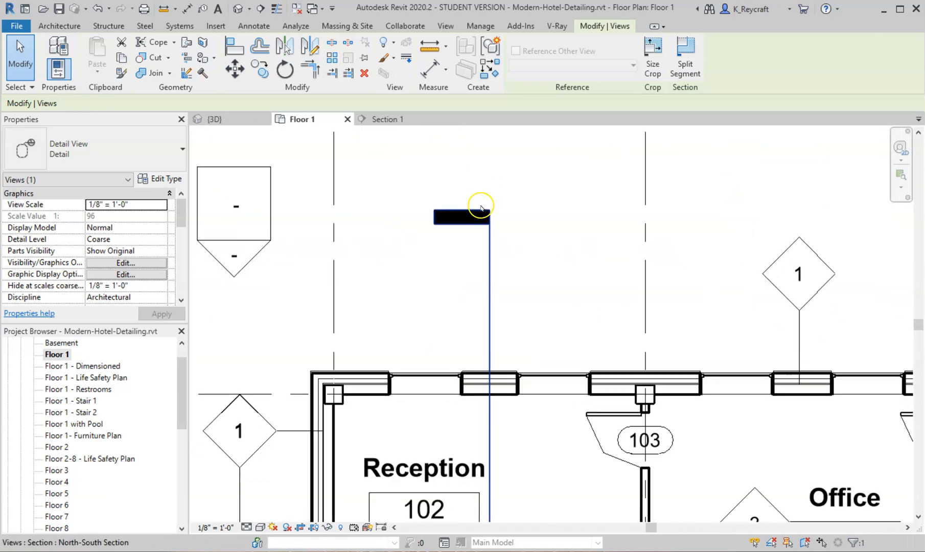
{"action": "scroll", "coordinate": [489, 250], "scroll_direction": "down", "scroll_amount": 4}
{"action": "scroll", "coordinate": [515, 452], "scroll_direction": "down", "scroll_amount": 3}
{"action": "scroll", "coordinate": [541, 324], "scroll_direction": "up", "scroll_amount": 7}
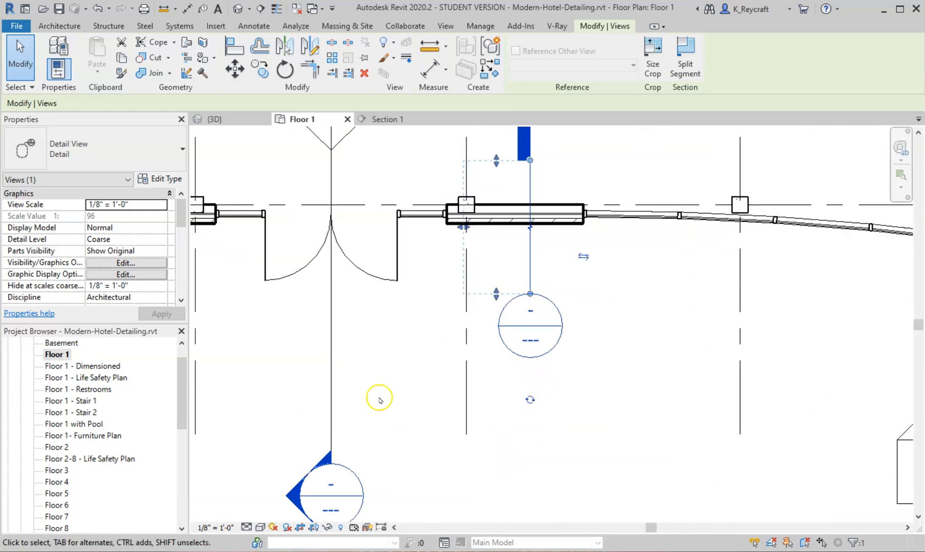
Locate Detail 0 under Detail Views (Detail) in the project's view list and select its marker in the Floor 1 plan
{"action": "scroll", "coordinate": [109, 395], "scroll_direction": "down", "scroll_amount": 3}
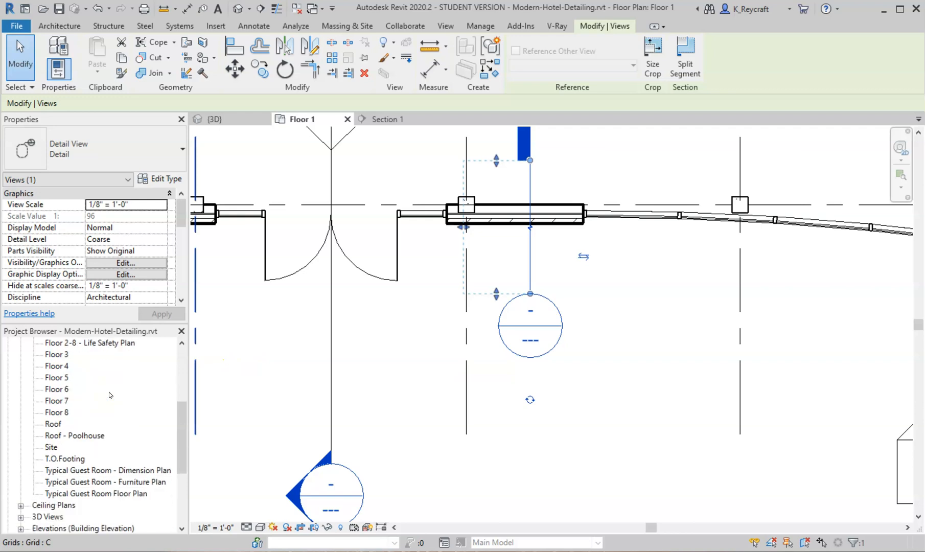
{"action": "scroll", "coordinate": [109, 395], "scroll_direction": "down", "scroll_amount": 1}
{"action": "scroll", "coordinate": [109, 395], "scroll_direction": "down", "scroll_amount": 3}
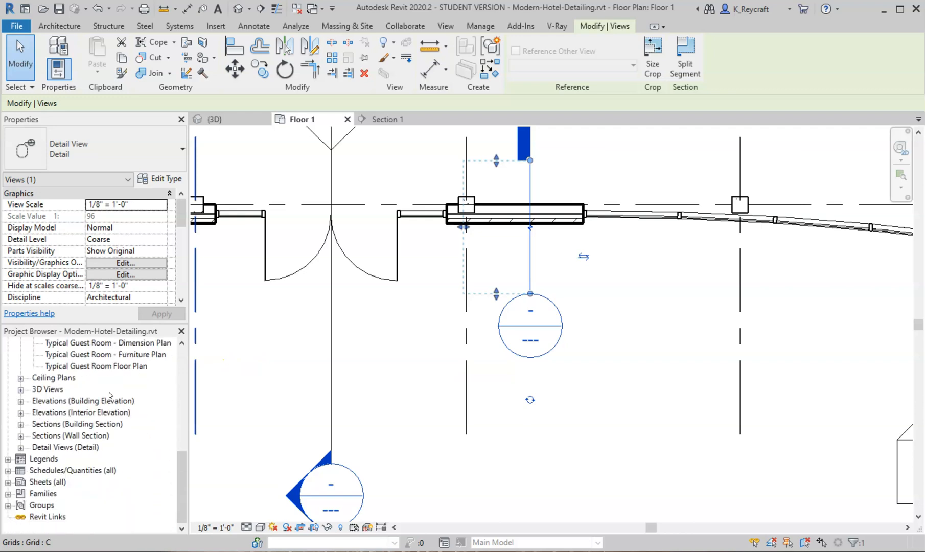
{"action": "left_click", "coordinate": [46, 447]}
{"action": "left_click", "coordinate": [20, 448]}
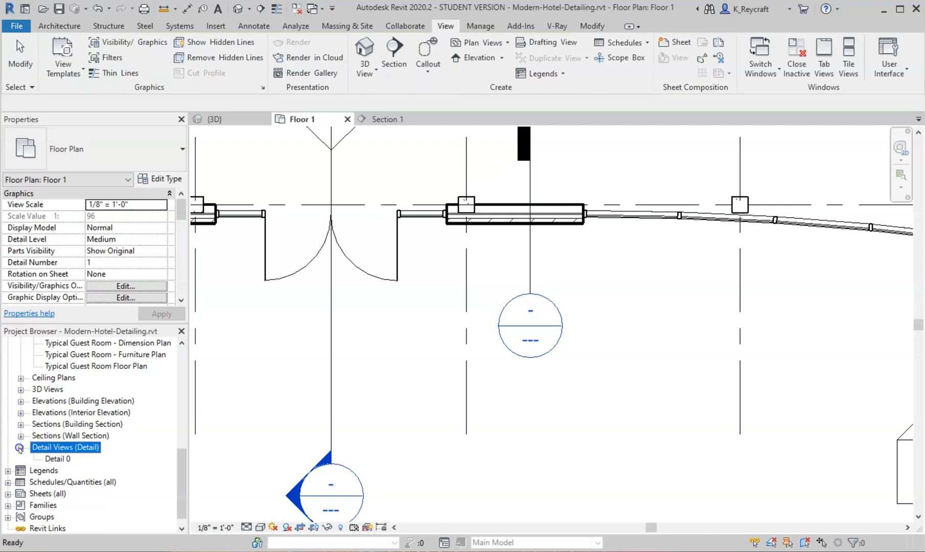
{"action": "left_click", "coordinate": [58, 459]}
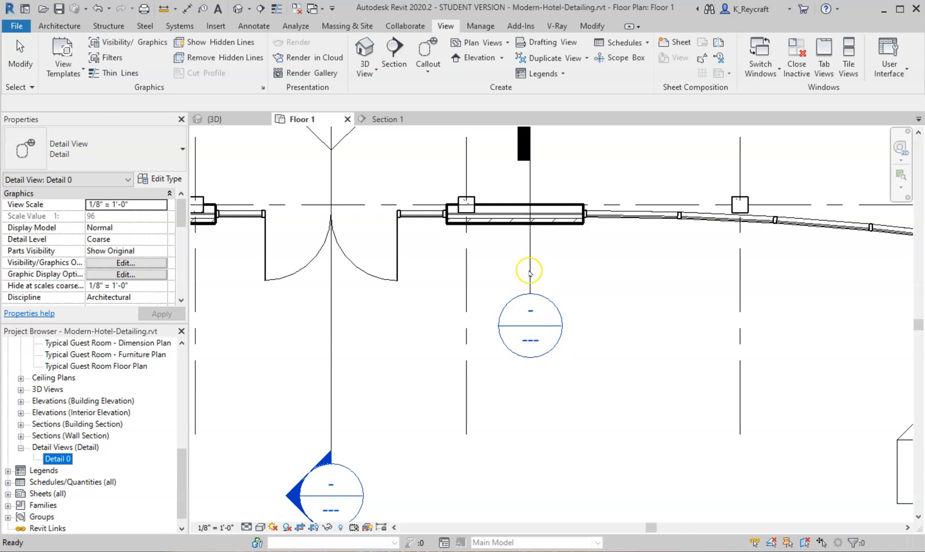
{"action": "left_click", "coordinate": [532, 348]}
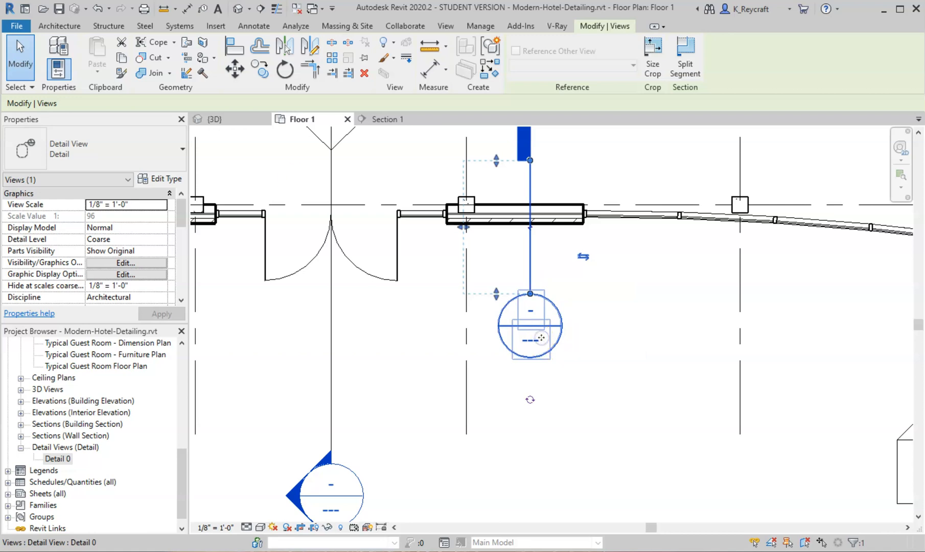
Open the Detail 0 view from its marker in the Floor 1 plan and look over its cropped extents
{"action": "key", "text": "Escape"}
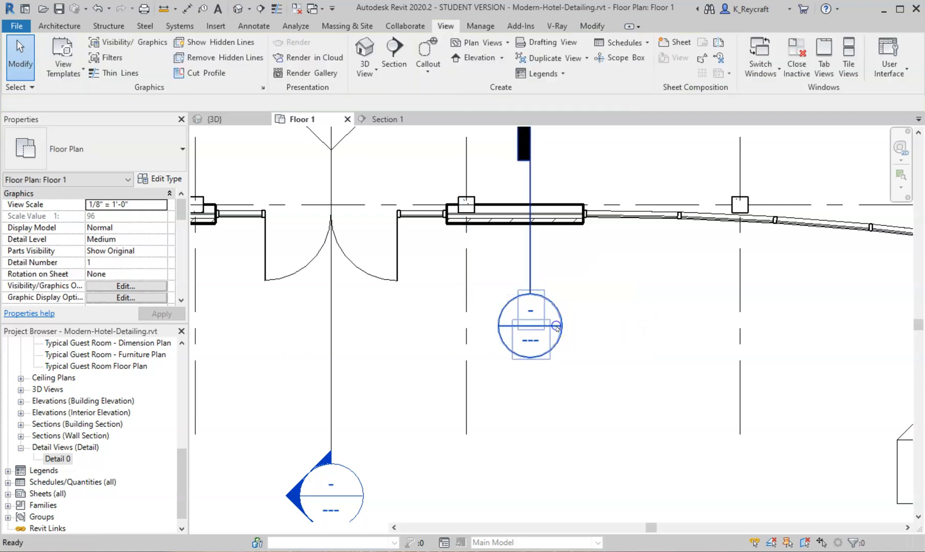
{"action": "double_click", "coordinate": [557, 327]}
{"action": "scroll", "coordinate": [585, 393], "scroll_direction": "up", "scroll_amount": 3}
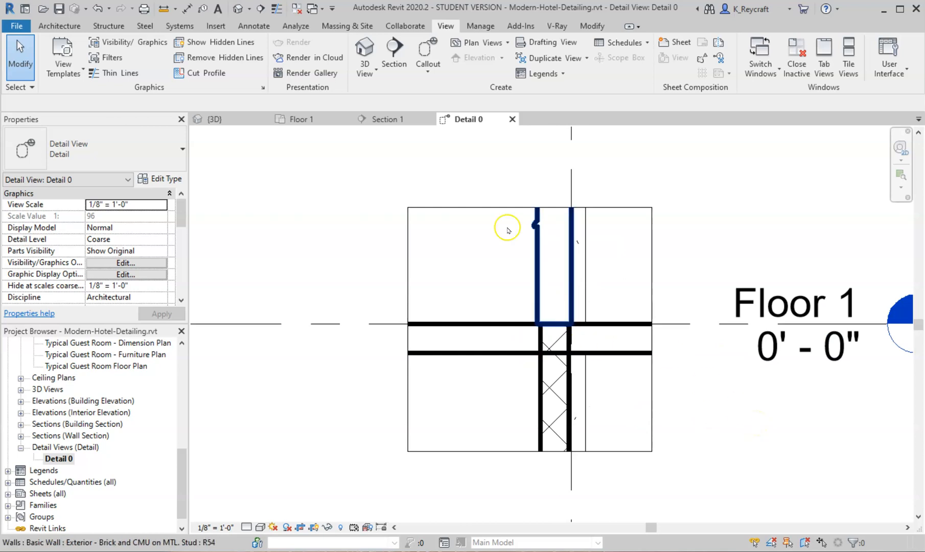
{"action": "left_click", "coordinate": [490, 207]}
{"action": "left_click", "coordinate": [620, 420]}
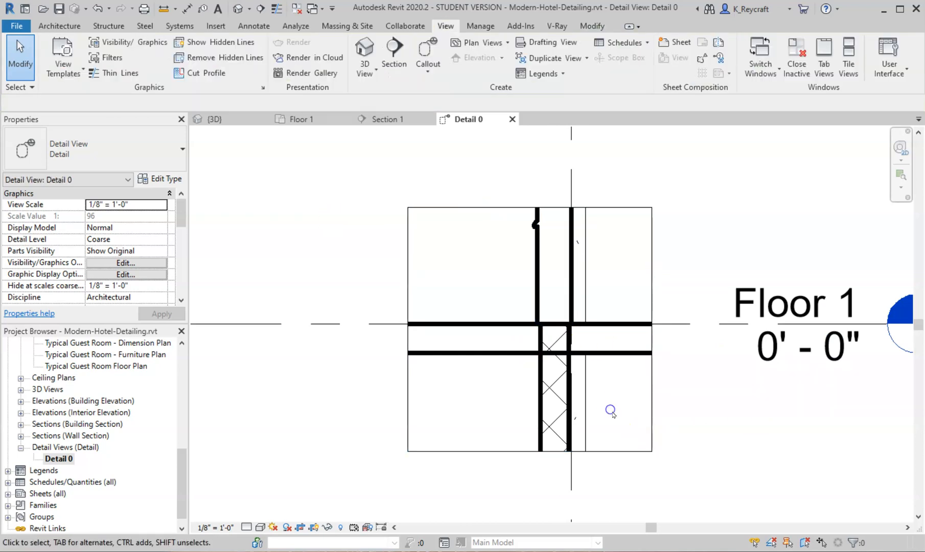
{"action": "scroll", "coordinate": [590, 380], "scroll_direction": "up", "scroll_amount": 3}
{"action": "scroll", "coordinate": [590, 381], "scroll_direction": "down", "scroll_amount": 2}
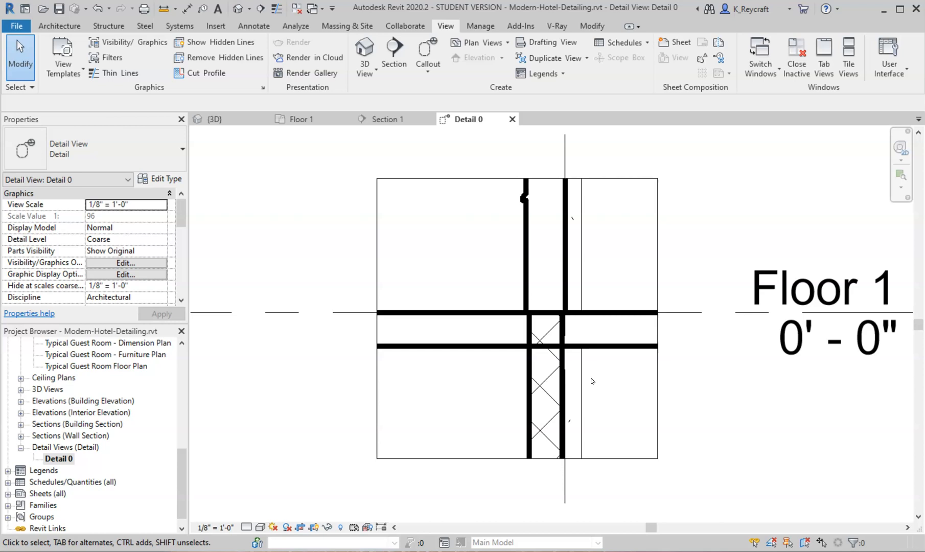
Inspect the Generic - 12" Masonry foundation wall and the brick exterior wall where they meet at Floor 1
{"action": "left_click", "coordinate": [567, 402]}
{"action": "left_click", "coordinate": [541, 395]}
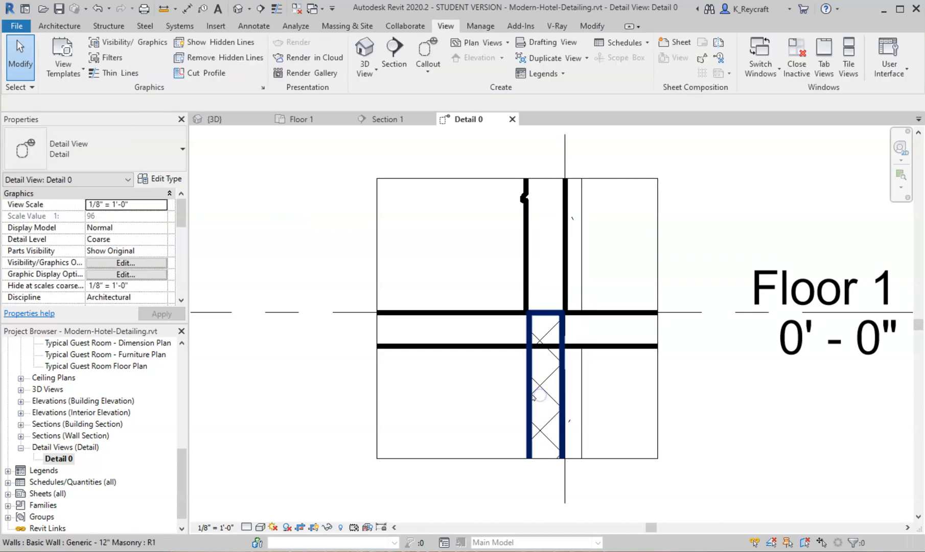
{"action": "left_click", "coordinate": [533, 395]}
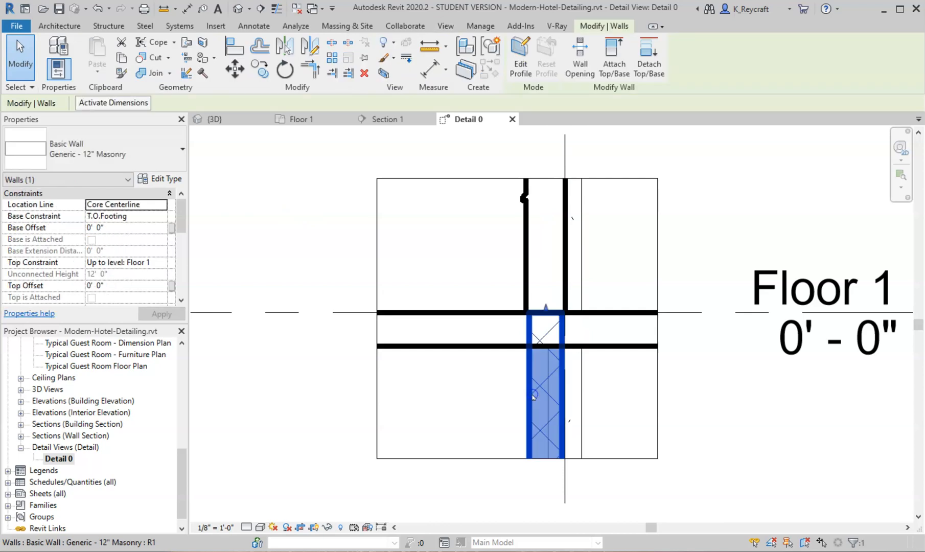
{"action": "left_click", "coordinate": [596, 317]}
{"action": "left_click", "coordinate": [562, 289]}
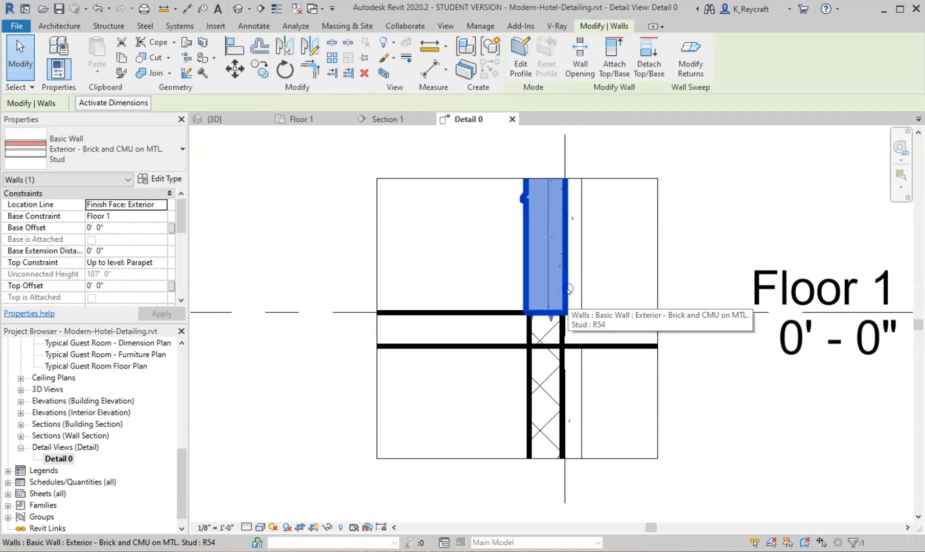
{"action": "left_click", "coordinate": [789, 435]}
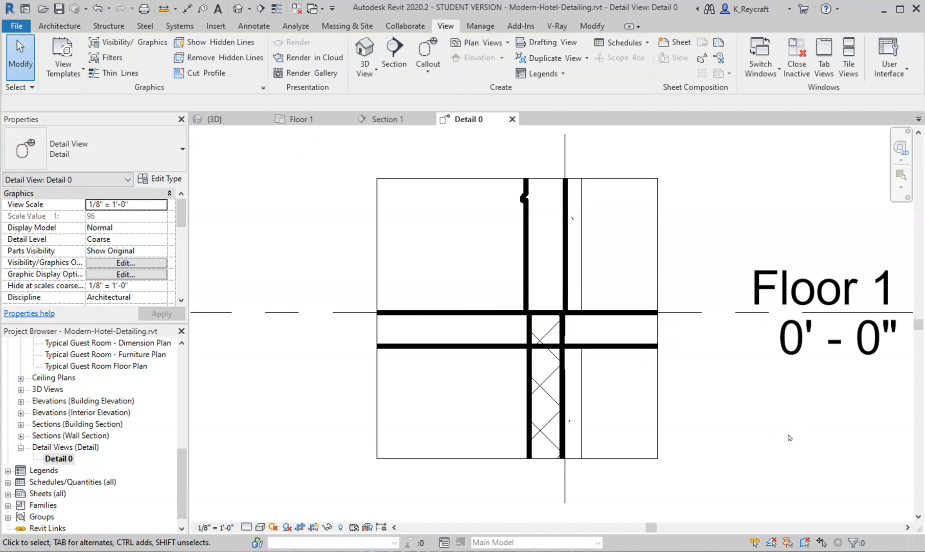
Turn on thin line display and review the whole wall detail without line weights
{"action": "scroll", "coordinate": [582, 314], "scroll_direction": "up", "scroll_amount": 2}
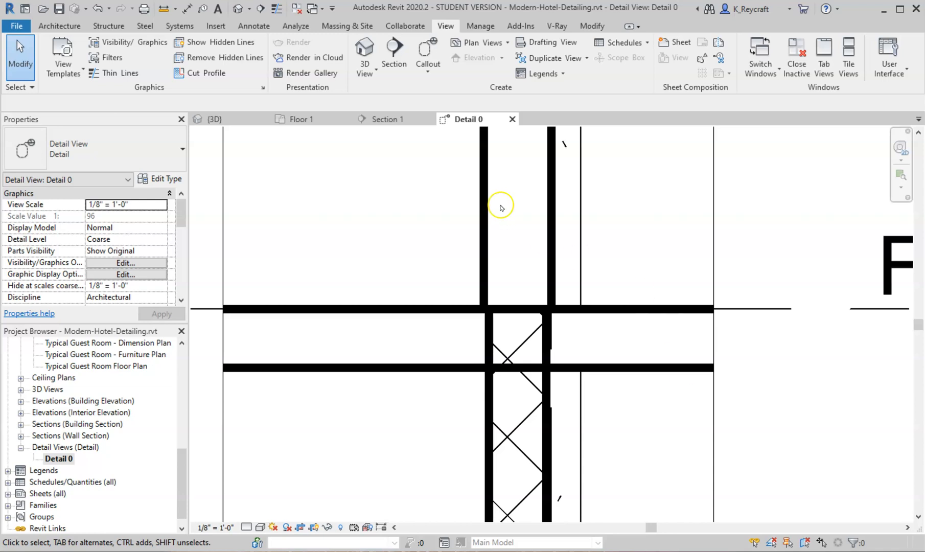
{"action": "left_click", "coordinate": [280, 11]}
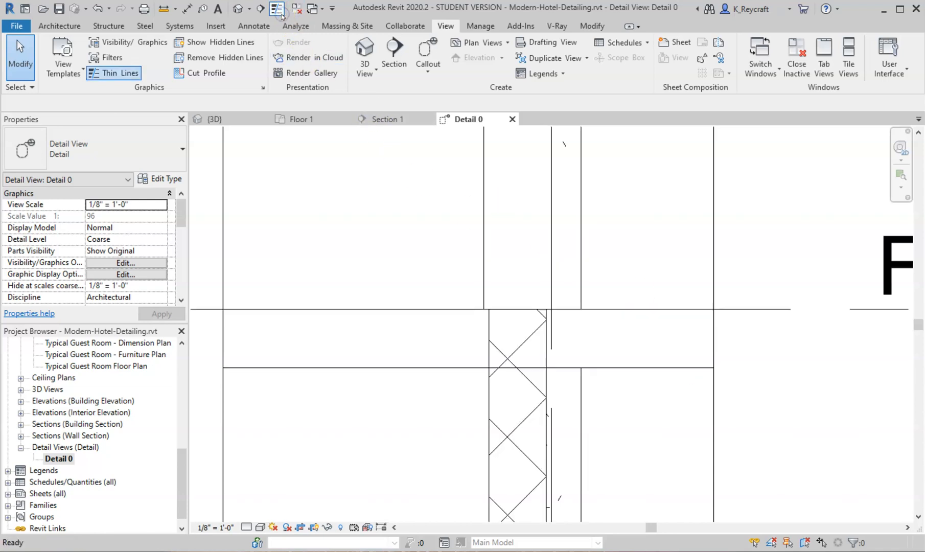
{"action": "scroll", "coordinate": [532, 343], "scroll_direction": "down", "scroll_amount": 3}
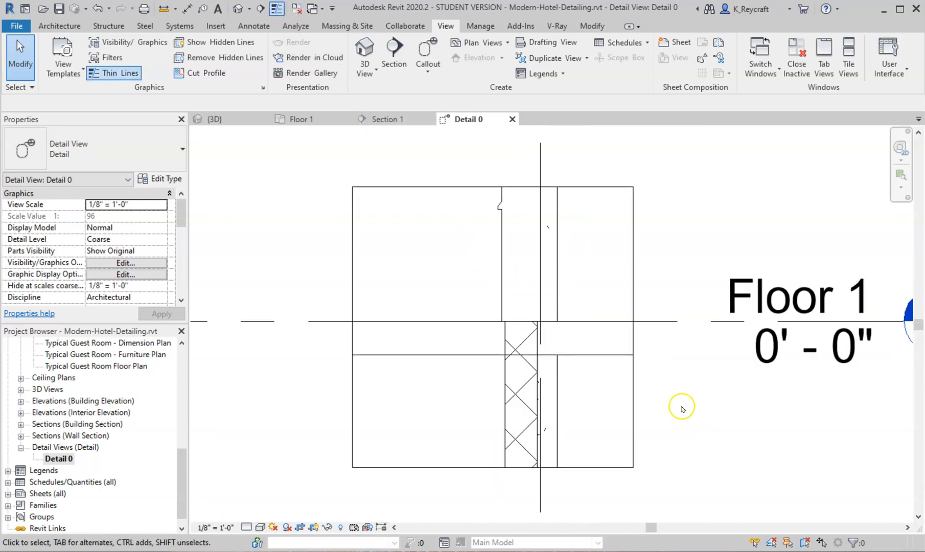
{"action": "scroll", "coordinate": [616, 372], "scroll_direction": "down", "scroll_amount": 2}
{"action": "middle_click_drag", "start_coordinate": [604, 379], "coordinate": [528, 336]}
{"action": "scroll", "coordinate": [540, 321], "scroll_direction": "up", "scroll_amount": 1}
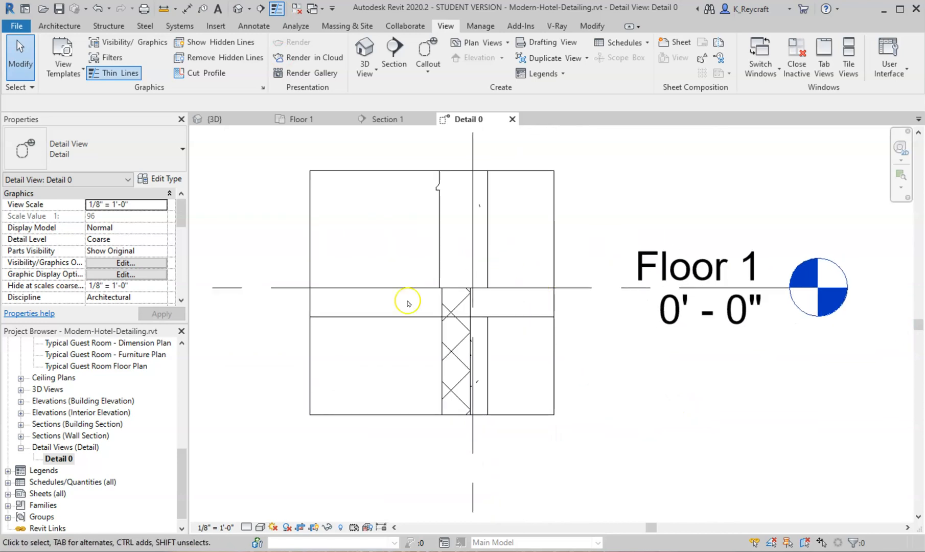
Try a view scale of 1" = 1'-0" for the detail view
{"action": "left_click", "coordinate": [207, 531]}
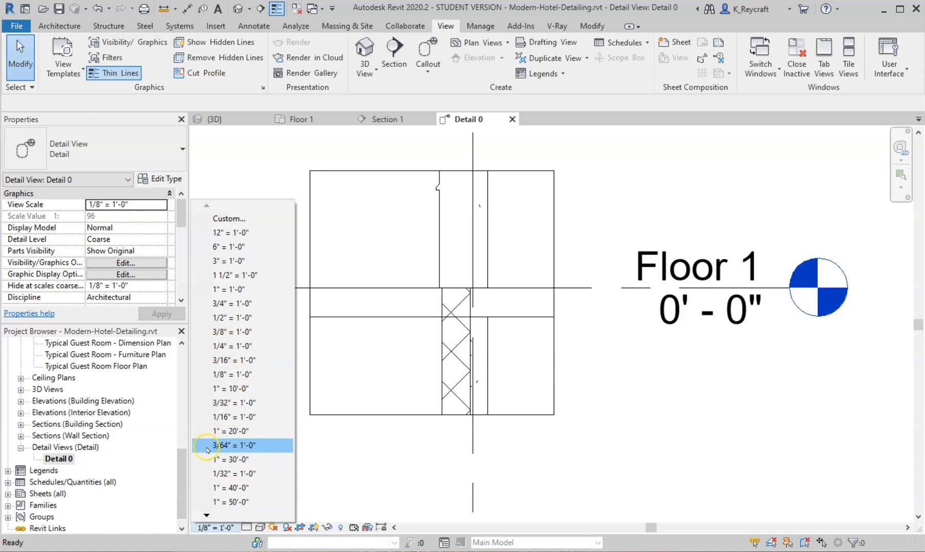
{"action": "left_click", "coordinate": [233, 289]}
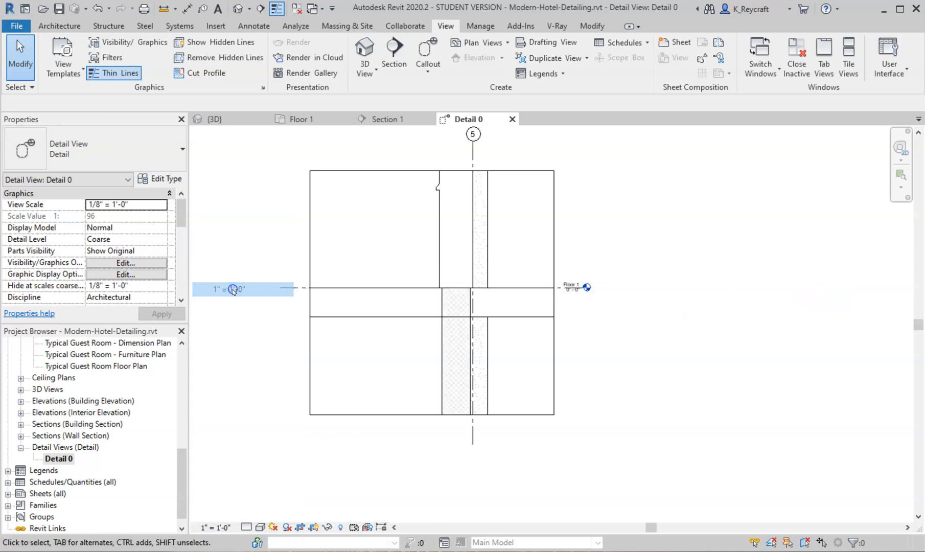
{"action": "scroll", "coordinate": [552, 349], "scroll_direction": "up", "scroll_amount": 5}
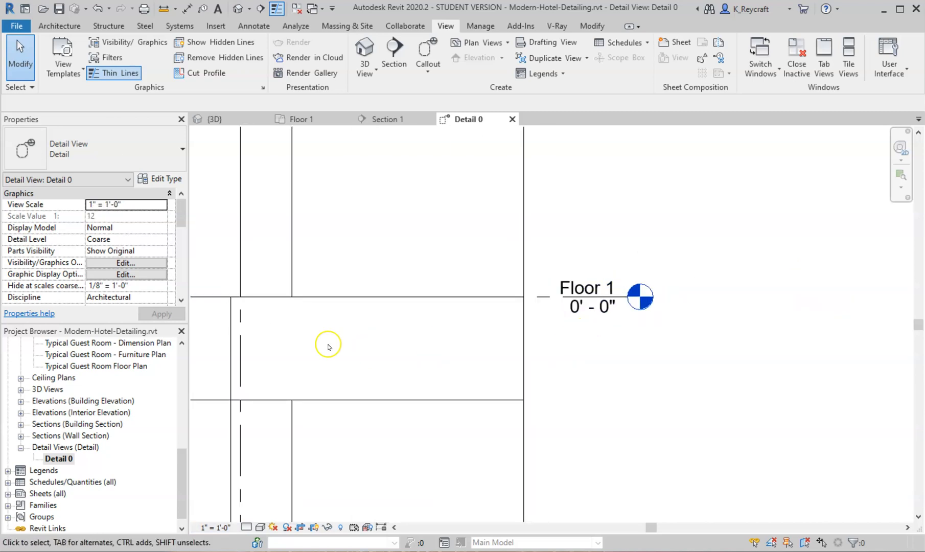
Set the detail view's scale to 1/2" = 1'-0"
{"action": "left_click", "coordinate": [215, 527]}
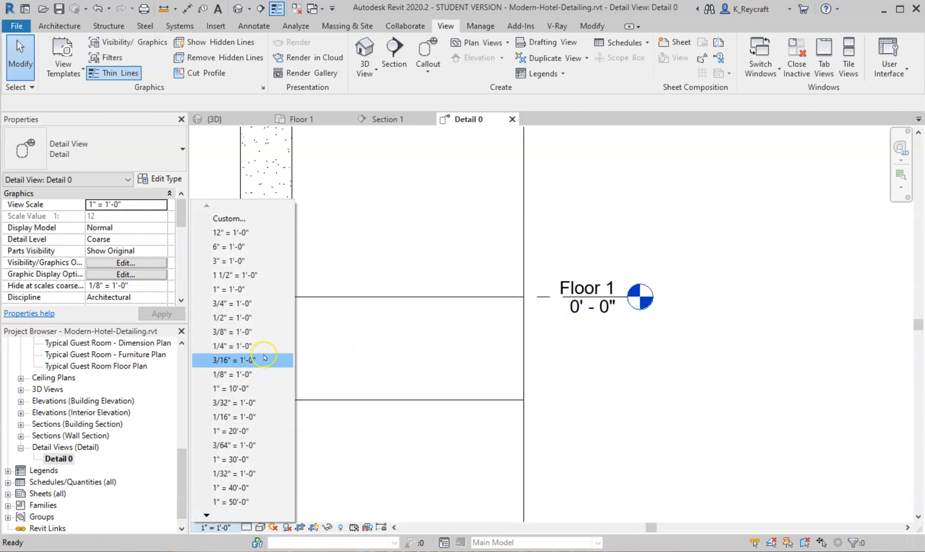
{"action": "left_click", "coordinate": [255, 323]}
{"action": "scroll", "coordinate": [686, 339], "scroll_direction": "down", "scroll_amount": 3}
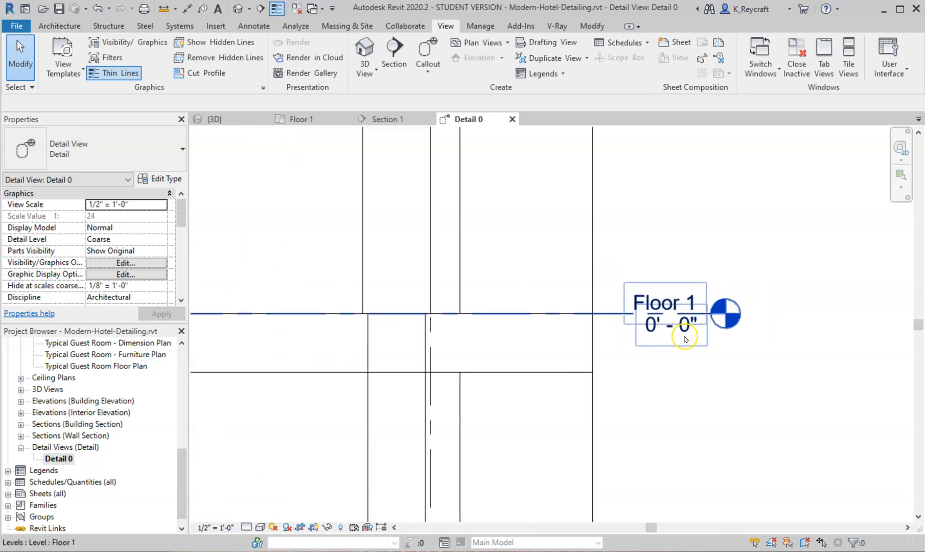
{"action": "scroll", "coordinate": [660, 353], "scroll_direction": "down", "scroll_amount": 2}
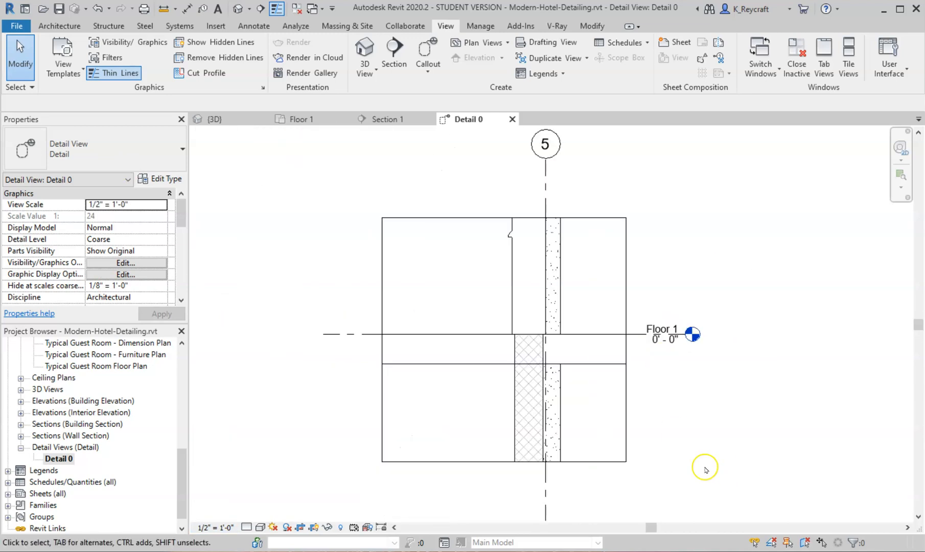
Tighten the detail's crop region around the wall and floor junction at its upper, lower and exterior edges, and fit the view
{"action": "left_click", "coordinate": [593, 218]}
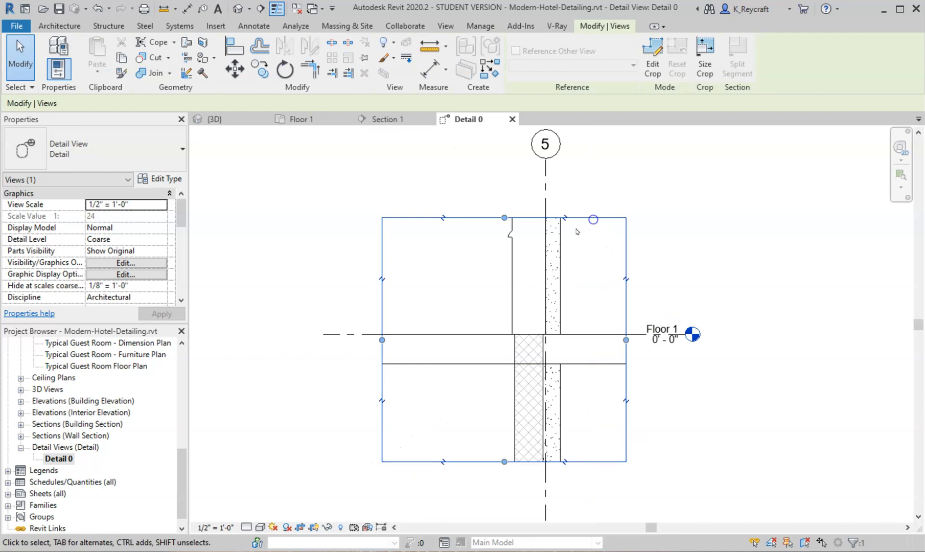
{"action": "left_click_drag", "start_coordinate": [504, 218], "coordinate": [504, 258]}
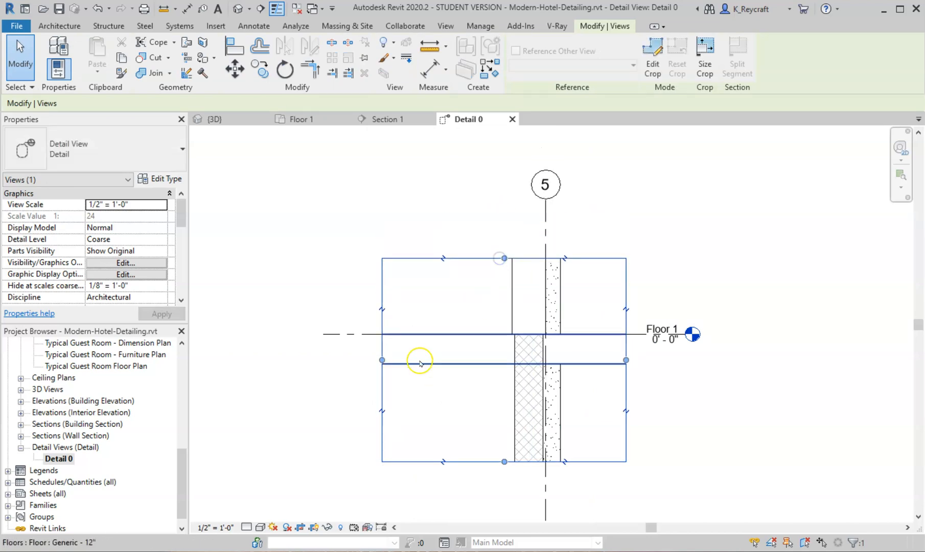
{"action": "left_click_drag", "start_coordinate": [382, 360], "coordinate": [465, 361]}
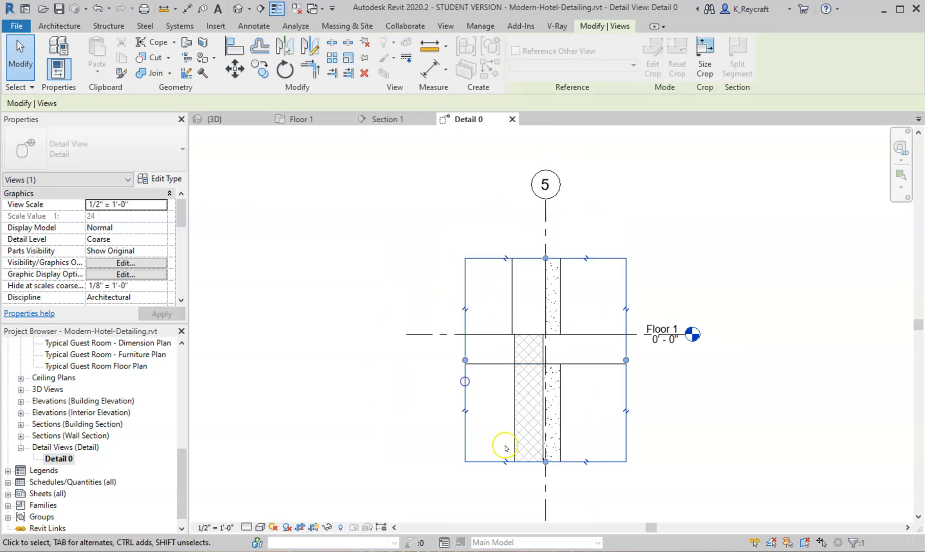
{"action": "left_click_drag", "start_coordinate": [536, 462], "coordinate": [538, 426]}
{"action": "left_click", "coordinate": [713, 410]}
{"action": "key", "text": "z"}
{"action": "key", "text": "f"}
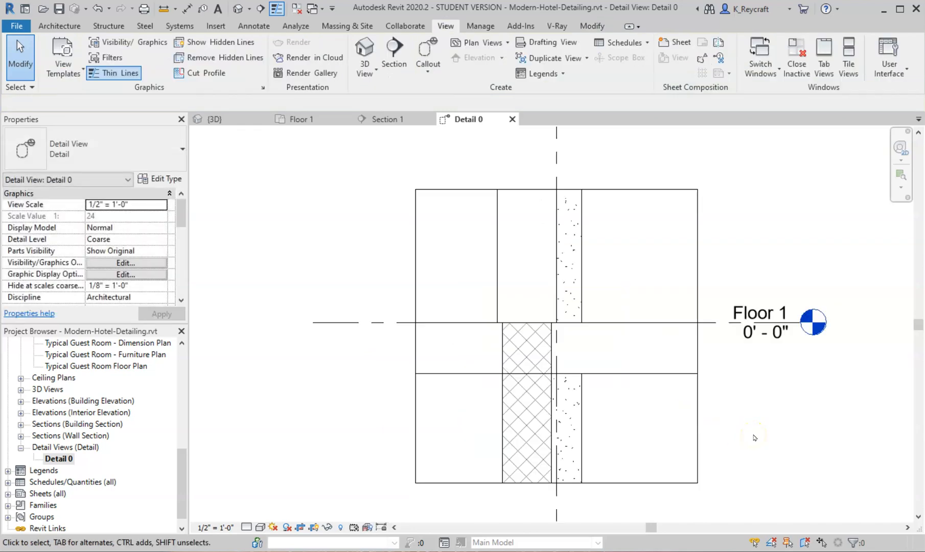
Examine how the Generic - 12" floor slab runs through the foundation wall to both sides in the detail
{"action": "left_click", "coordinate": [480, 373]}
{"action": "left_click", "coordinate": [692, 342]}
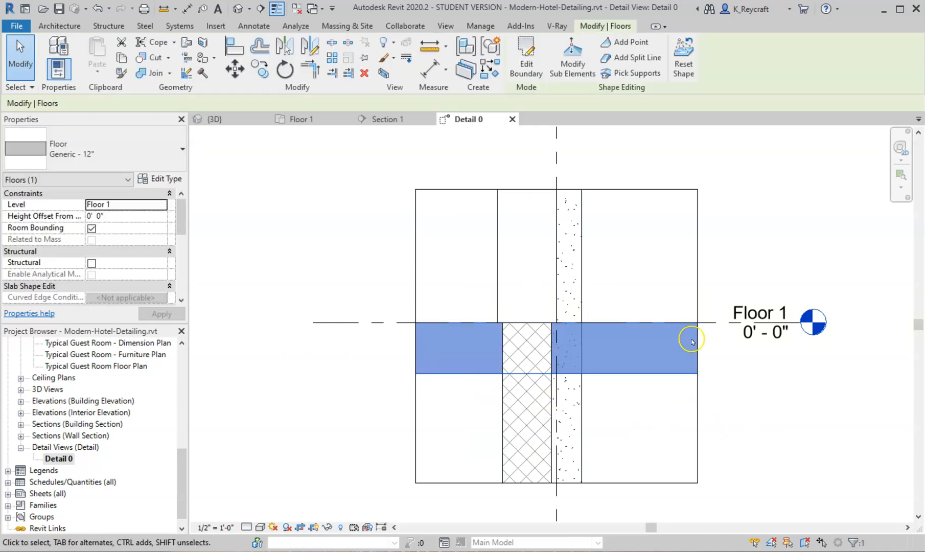
{"action": "scroll", "coordinate": [473, 359], "scroll_direction": "down", "scroll_amount": 2}
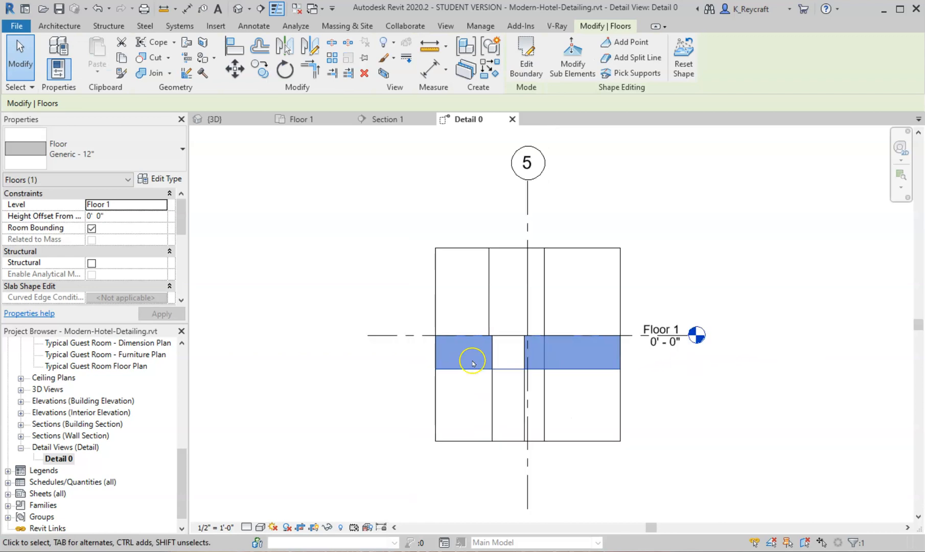
{"action": "left_click", "coordinate": [670, 417]}
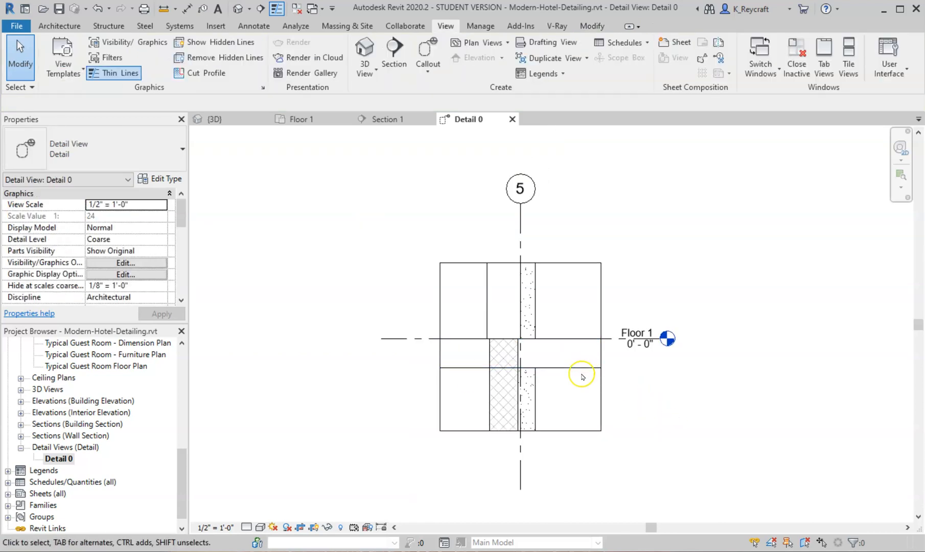
{"action": "left_click", "coordinate": [596, 366]}
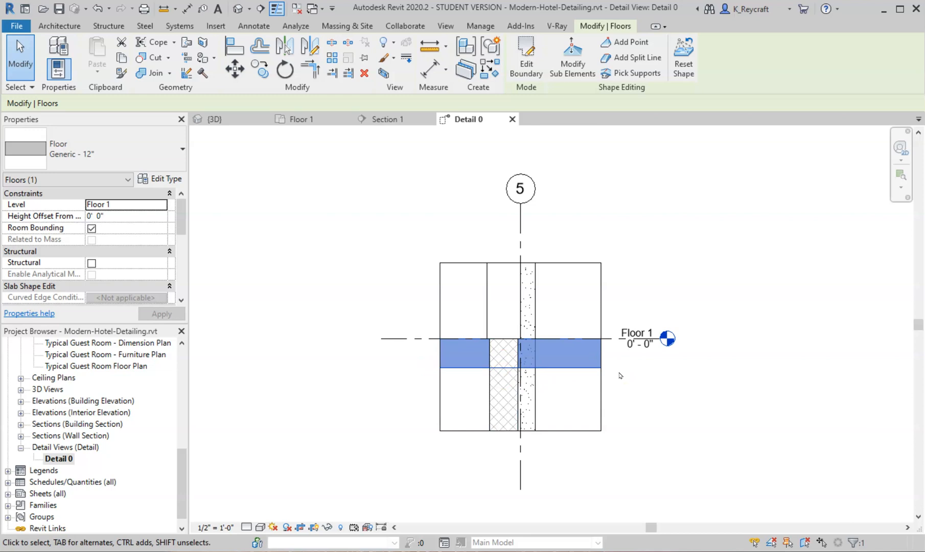
{"action": "left_click", "coordinate": [572, 415]}
Draw a rectangular masking region about 2" high along the Floor 1 slab's top edge, from the wall's exterior face past the outer crop edge
{"action": "scroll", "coordinate": [542, 329], "scroll_direction": "up", "scroll_amount": 2}
{"action": "scroll", "coordinate": [541, 329], "scroll_direction": "up", "scroll_amount": 1}
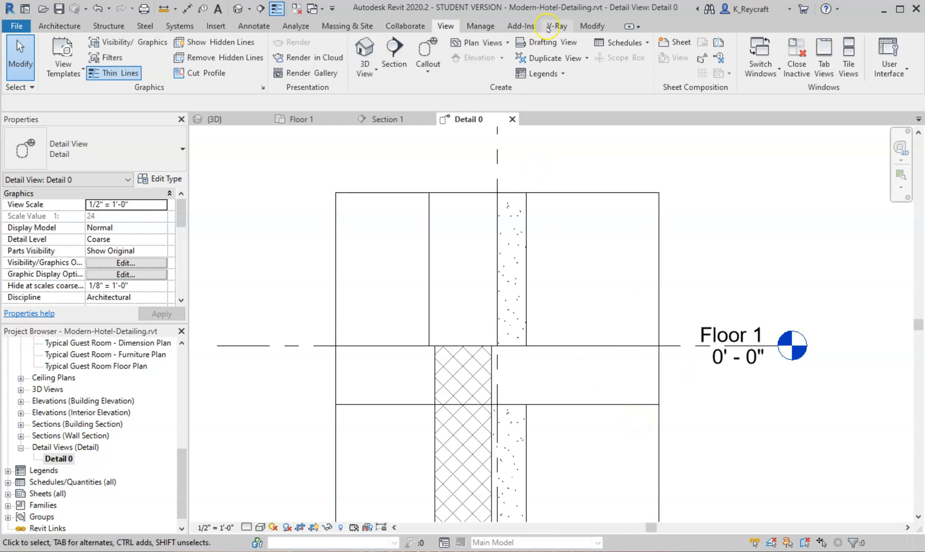
{"action": "left_click", "coordinate": [297, 26]}
{"action": "left_click", "coordinate": [254, 27]}
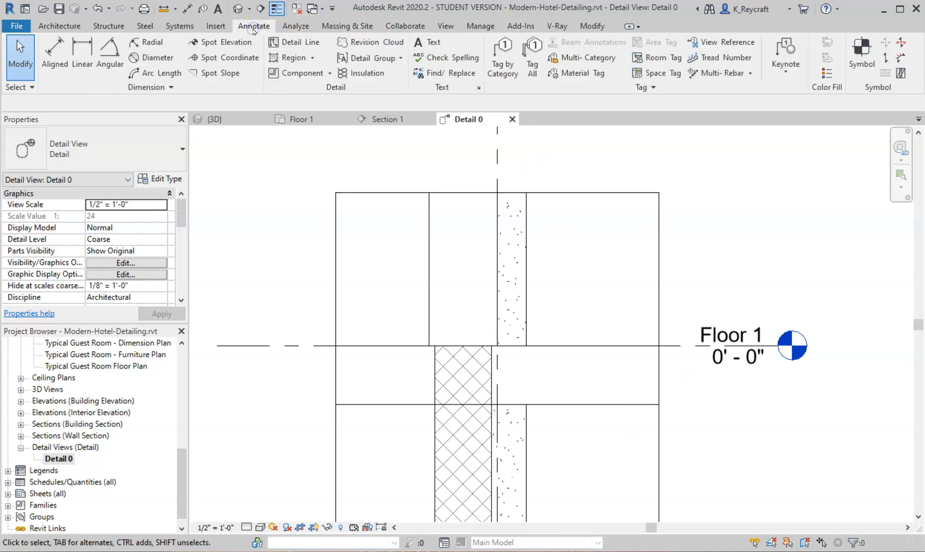
{"action": "left_click", "coordinate": [312, 60]}
{"action": "left_click", "coordinate": [271, 127]}
{"action": "scroll", "coordinate": [481, 365], "scroll_direction": "up", "scroll_amount": 5}
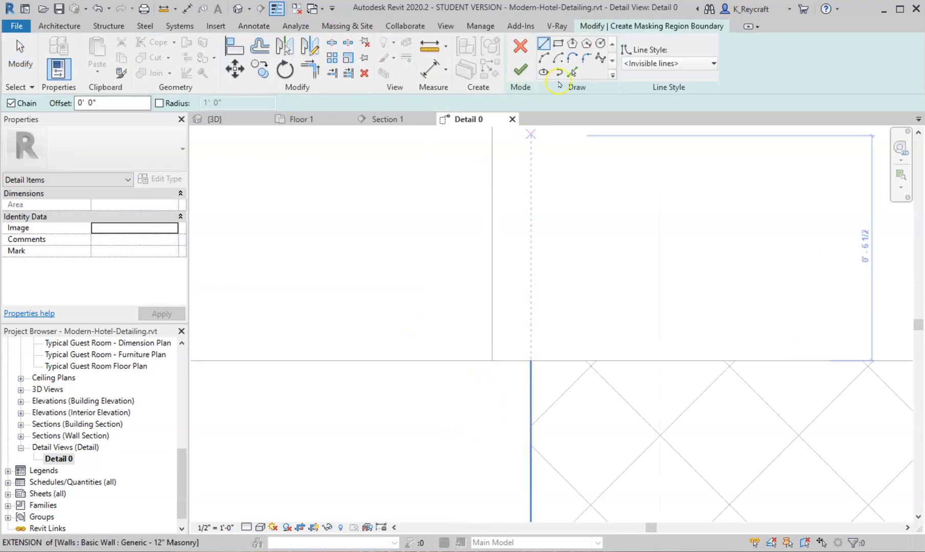
{"action": "left_click", "coordinate": [558, 43]}
{"action": "scroll", "coordinate": [478, 342], "scroll_direction": "up", "scroll_amount": 2}
{"action": "left_click", "coordinate": [499, 392]}
{"action": "scroll", "coordinate": [549, 380], "scroll_direction": "up", "scroll_amount": 3}
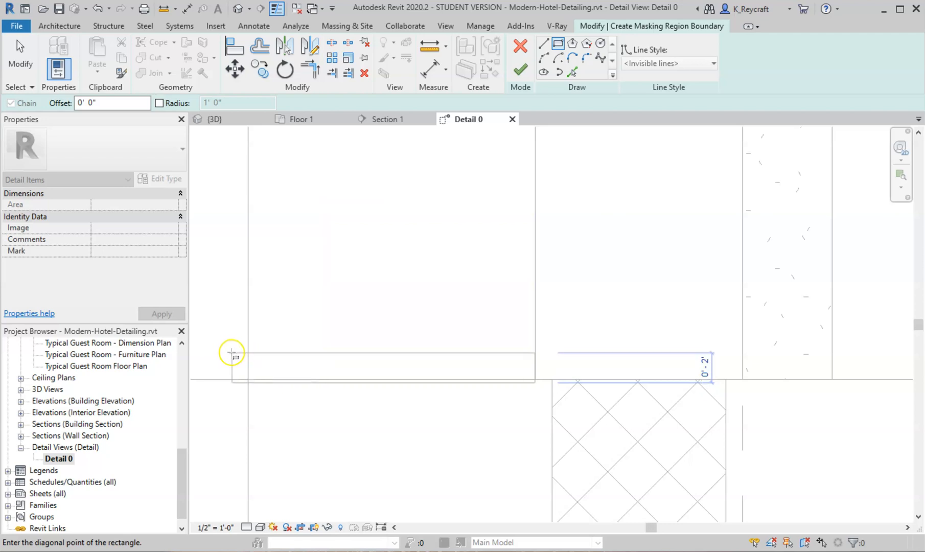
{"action": "left_click", "coordinate": [233, 353]}
{"action": "left_click", "coordinate": [517, 75]}
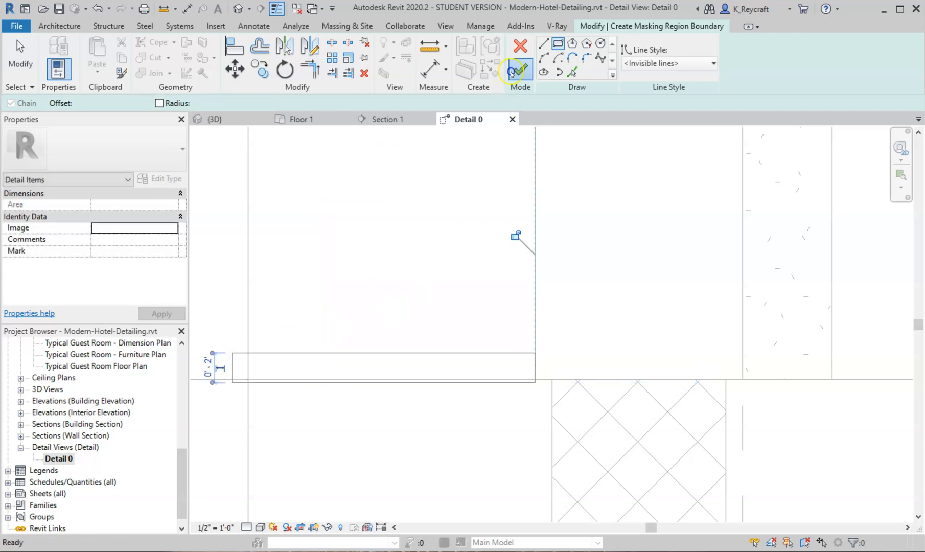
{"action": "left_click", "coordinate": [663, 429]}
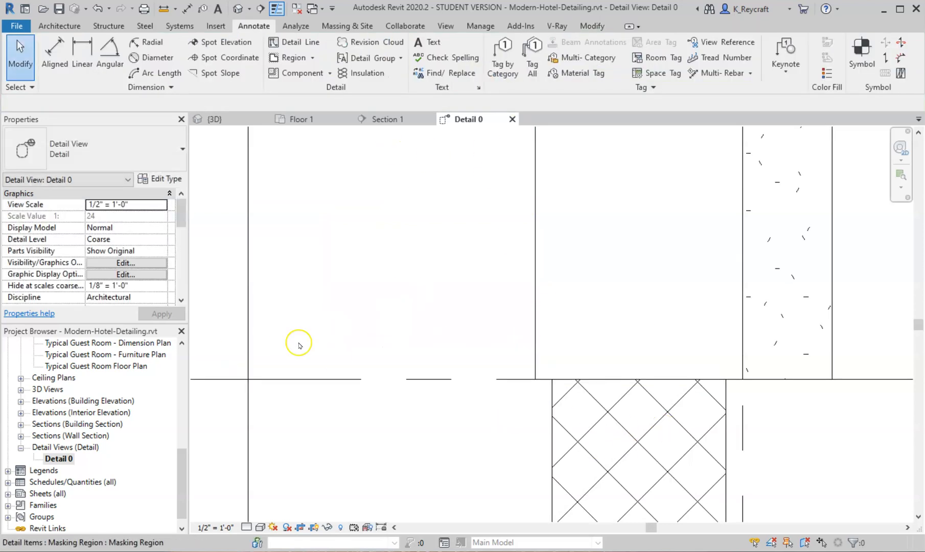
Check how the masking region covers the slab's top line outside the exterior wall
{"action": "scroll", "coordinate": [488, 378], "scroll_direction": "down", "scroll_amount": 2}
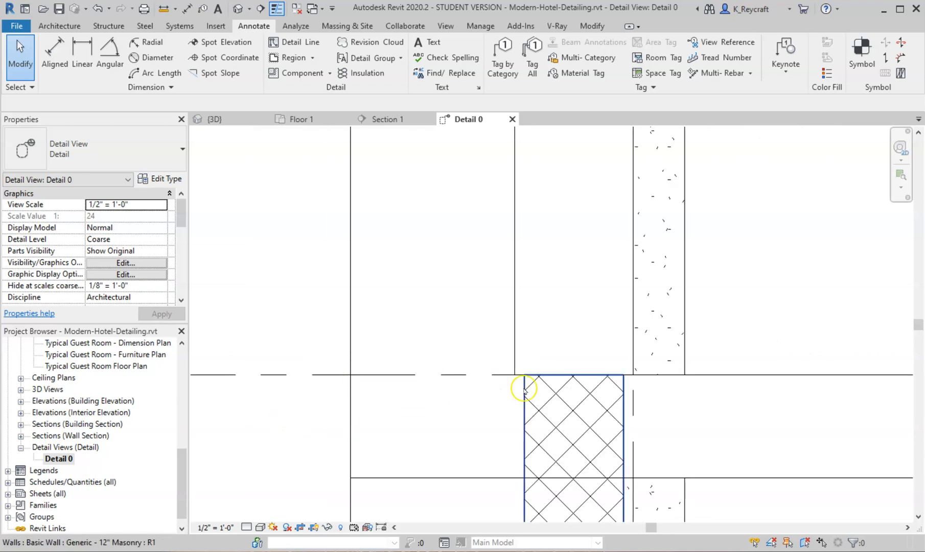
{"action": "scroll", "coordinate": [409, 378], "scroll_direction": "down", "scroll_amount": 1}
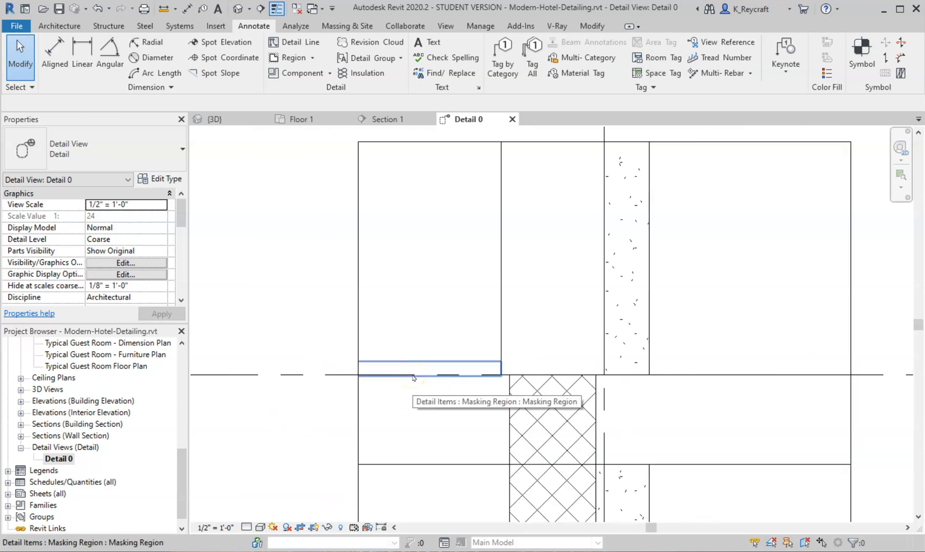
{"action": "left_click", "coordinate": [322, 388]}
{"action": "scroll", "coordinate": [317, 383], "scroll_direction": "down", "scroll_amount": 1}
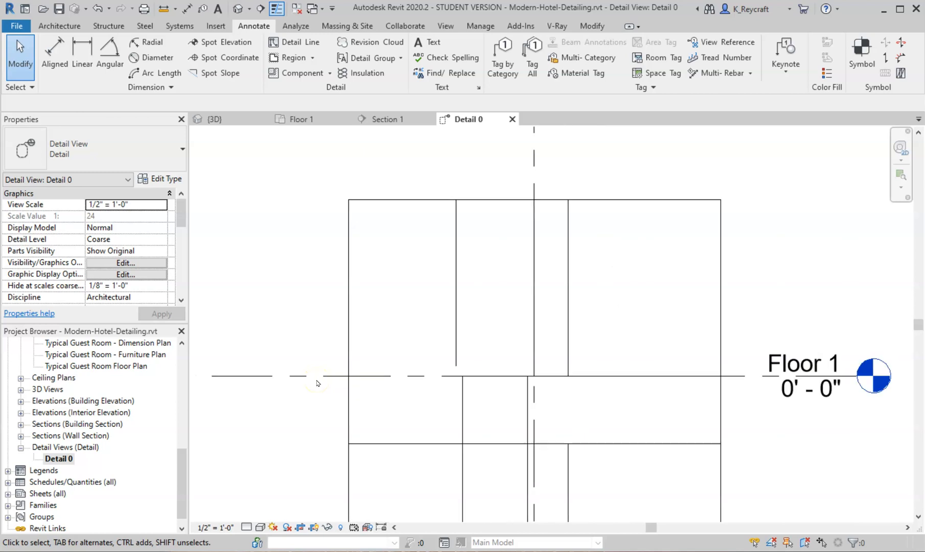
Sketch a masking region's lower line just below the slab's bottom edge, from the foundation wall's interior face past the outer crop edge, with a short outer end
{"action": "scroll", "coordinate": [465, 461], "scroll_direction": "up", "scroll_amount": 3}
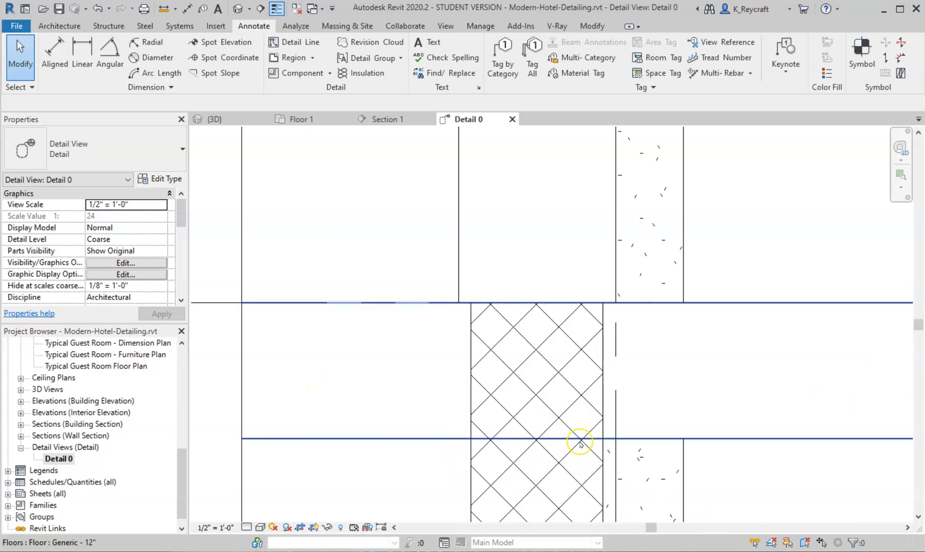
{"action": "scroll", "coordinate": [581, 443], "scroll_direction": "up", "scroll_amount": 2}
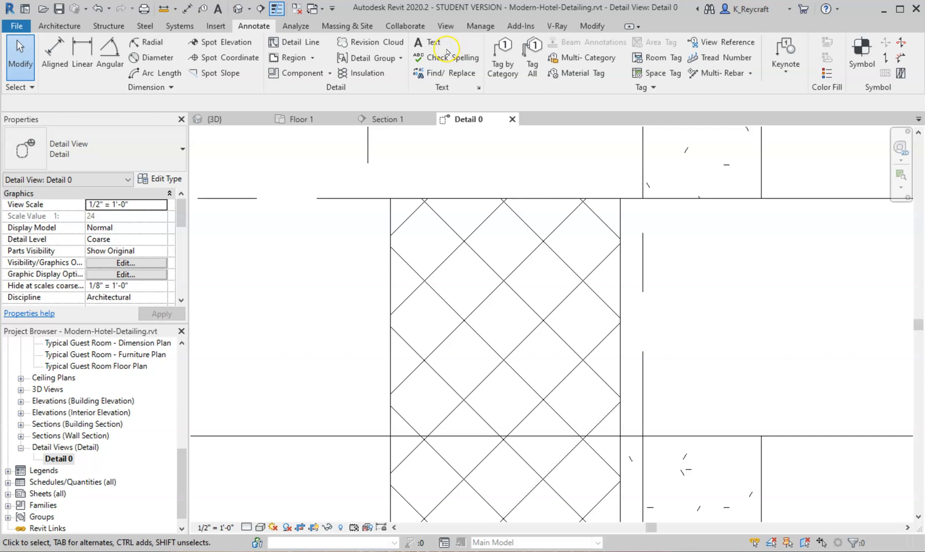
{"action": "left_click", "coordinate": [289, 58]}
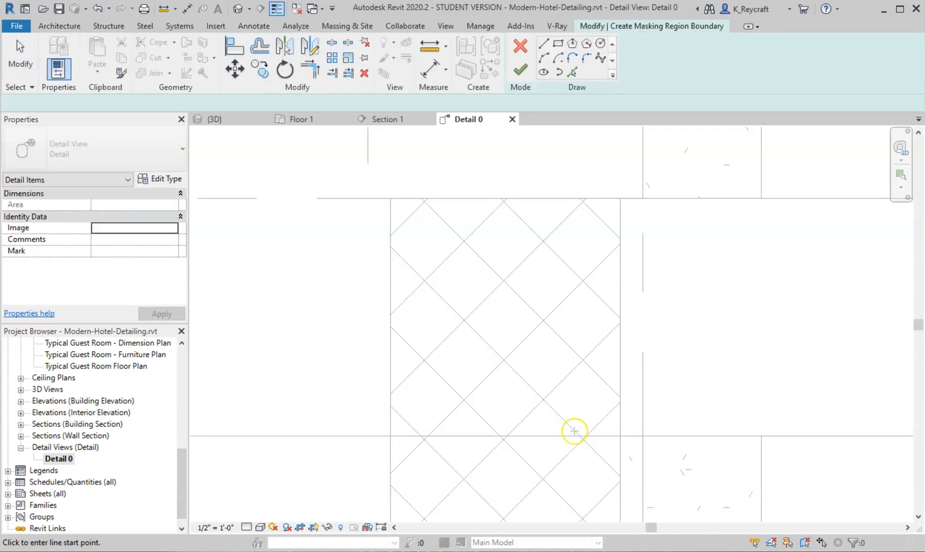
{"action": "scroll", "coordinate": [572, 430], "scroll_direction": "up", "scroll_amount": 5}
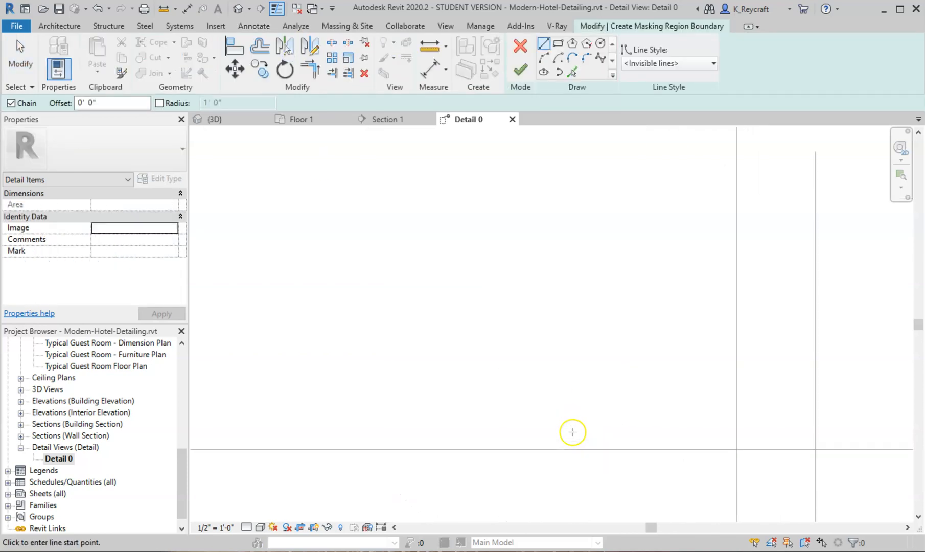
{"action": "left_click", "coordinate": [733, 460]}
{"action": "scroll", "coordinate": [687, 444], "scroll_direction": "up", "scroll_amount": 4}
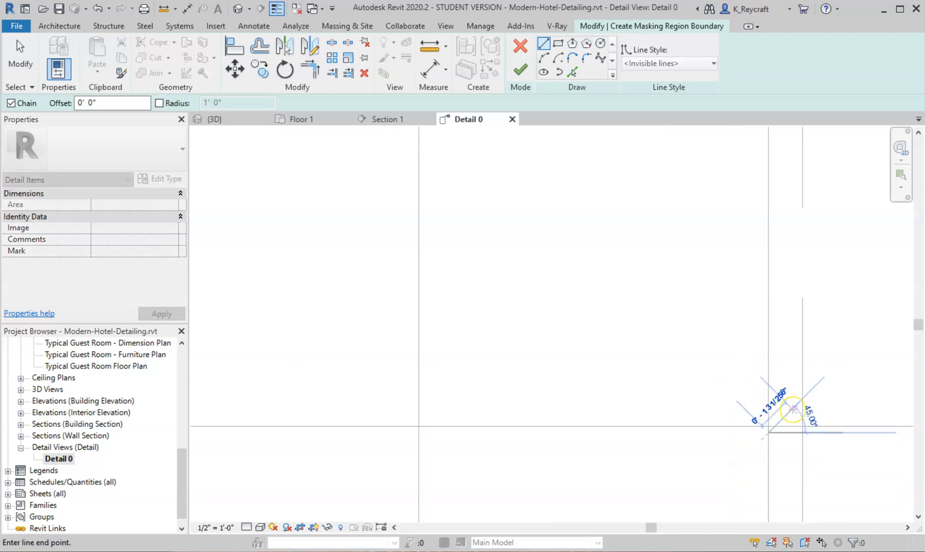
{"action": "scroll", "coordinate": [791, 408], "scroll_direction": "down", "scroll_amount": 3}
{"action": "scroll", "coordinate": [430, 432], "scroll_direction": "up", "scroll_amount": 5}
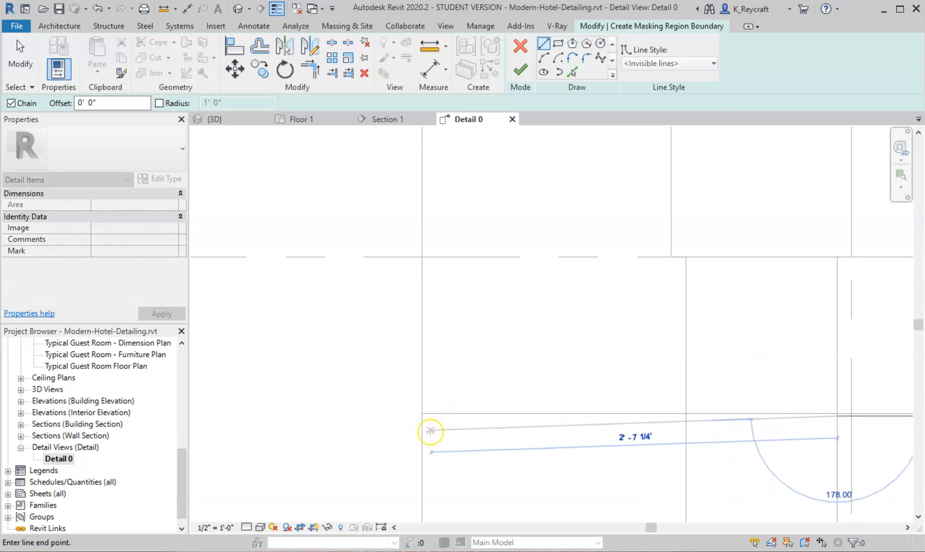
{"action": "scroll", "coordinate": [397, 350], "scroll_direction": "up", "scroll_amount": 3}
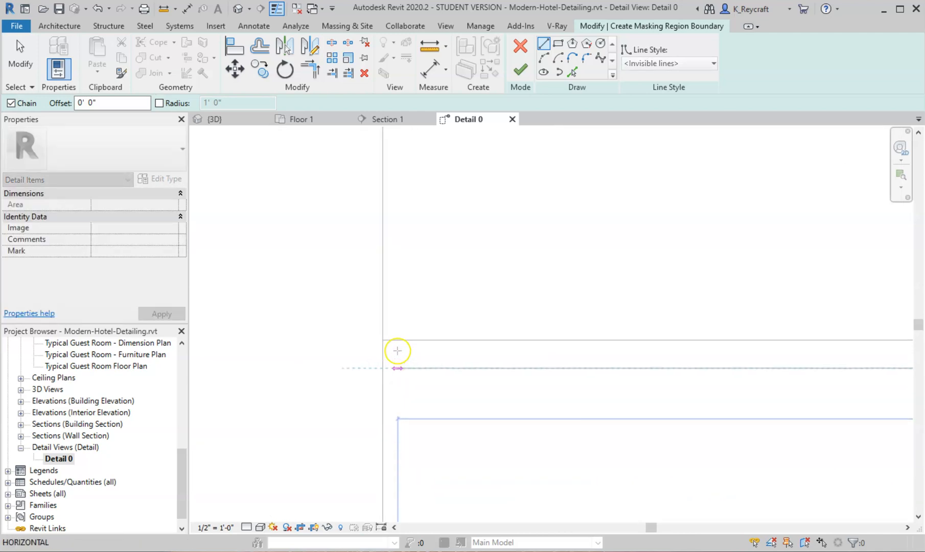
{"action": "left_click", "coordinate": [370, 367]}
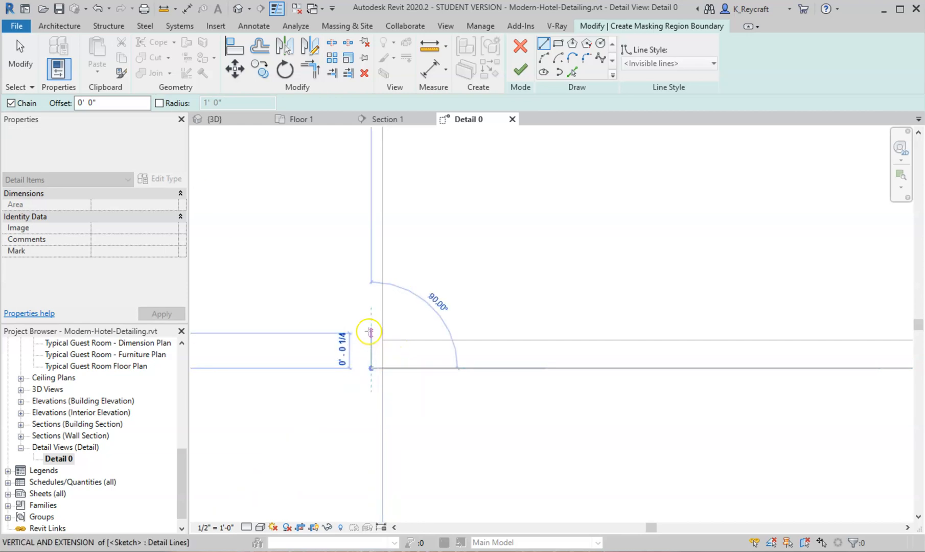
{"action": "left_click", "coordinate": [370, 332]}
Close the masking region with a line just above the slab's bottom edge back to the foundation wall's interior face, and finish the boundary
{"action": "middle_click_drag", "start_coordinate": [623, 353], "coordinate": [243, 359]}
{"action": "mouse_move", "coordinate": [627, 379]}
{"action": "middle_mouse_down"}
{"action": "mouse_move", "coordinate": [212, 394]}
{"action": "mouse_move", "coordinate": [778, 368]}
{"action": "mouse_move", "coordinate": [478, 353]}
{"action": "mouse_move", "coordinate": [640, 372]}
{"action": "middle_mouse_up"}
{"action": "scroll", "coordinate": [642, 373], "scroll_direction": "down", "scroll_amount": 6}
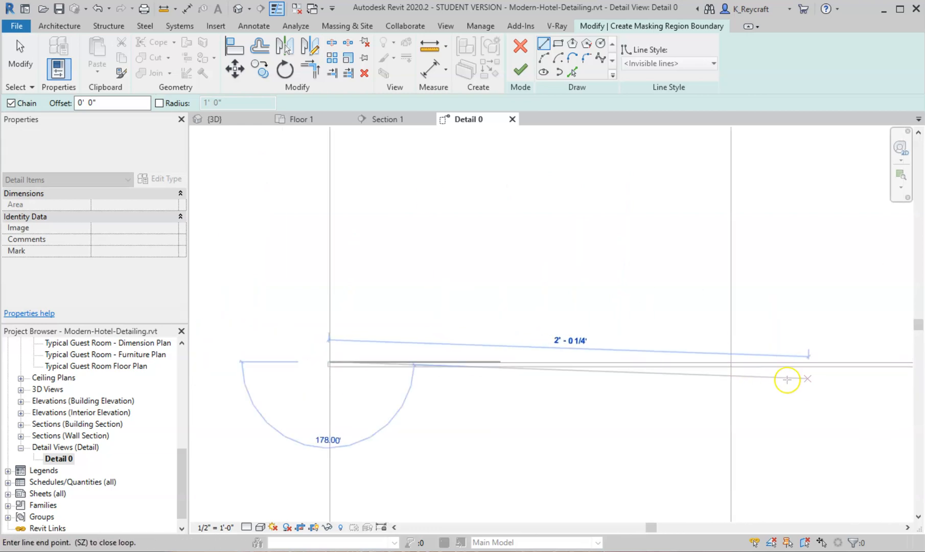
{"action": "scroll", "coordinate": [762, 369], "scroll_direction": "down", "scroll_amount": 6}
{"action": "scroll", "coordinate": [851, 368], "scroll_direction": "up", "scroll_amount": 1}
{"action": "scroll", "coordinate": [853, 368], "scroll_direction": "up", "scroll_amount": 10}
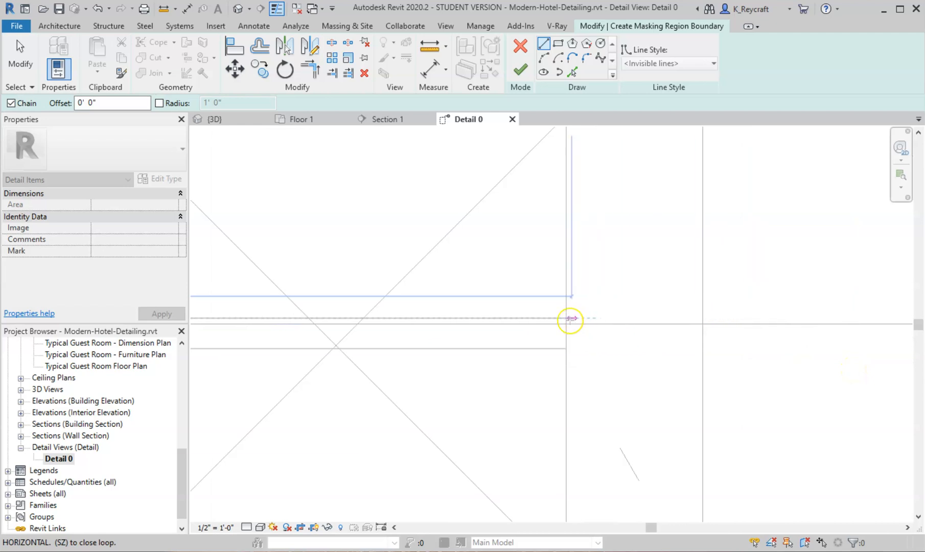
{"action": "left_click", "coordinate": [567, 319]}
{"action": "left_click", "coordinate": [565, 349]}
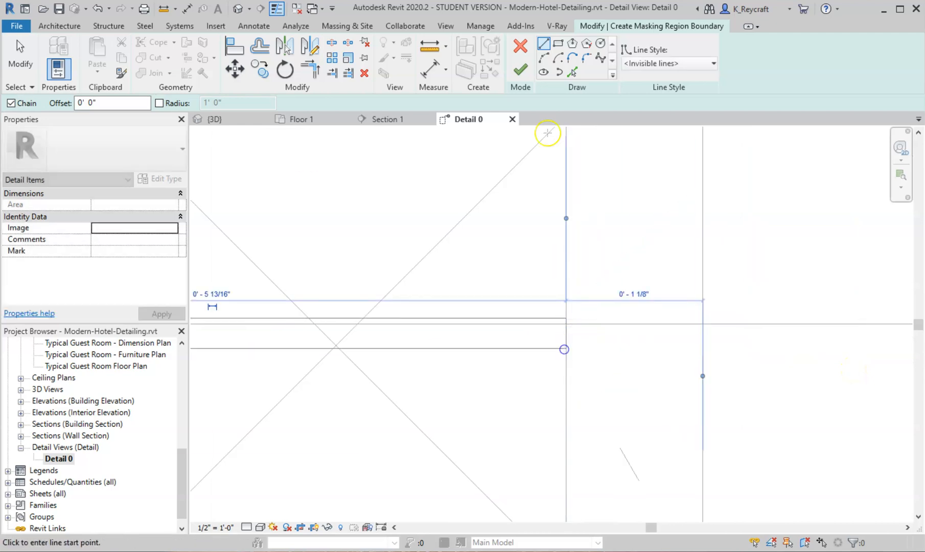
{"action": "left_click", "coordinate": [520, 71]}
{"action": "left_click", "coordinate": [801, 377]}
{"action": "scroll", "coordinate": [812, 374], "scroll_direction": "down", "scroll_amount": 1}
{"action": "scroll", "coordinate": [812, 373], "scroll_direction": "down", "scroll_amount": 5}
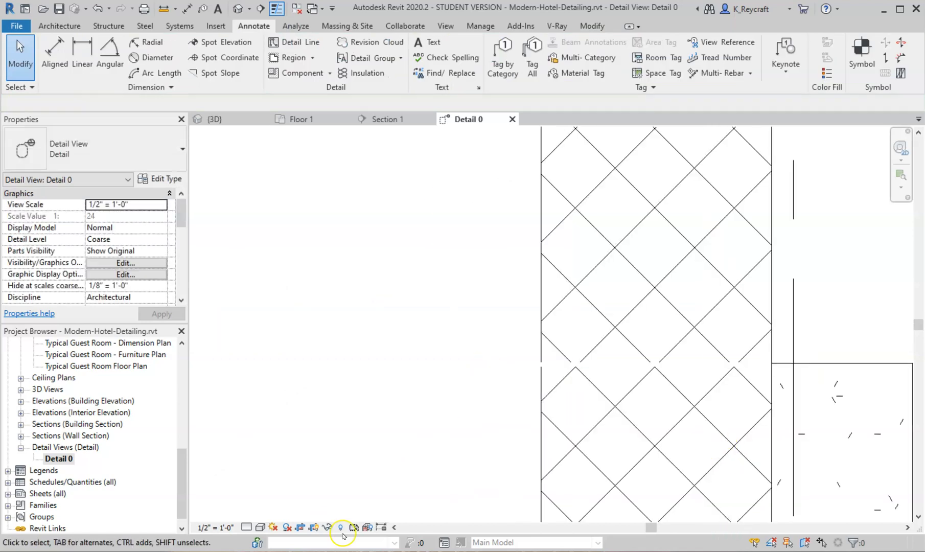
{"action": "scroll", "coordinate": [343, 459], "scroll_direction": "down", "scroll_amount": 4}
{"action": "scroll", "coordinate": [641, 393], "scroll_direction": "down", "scroll_amount": 3}
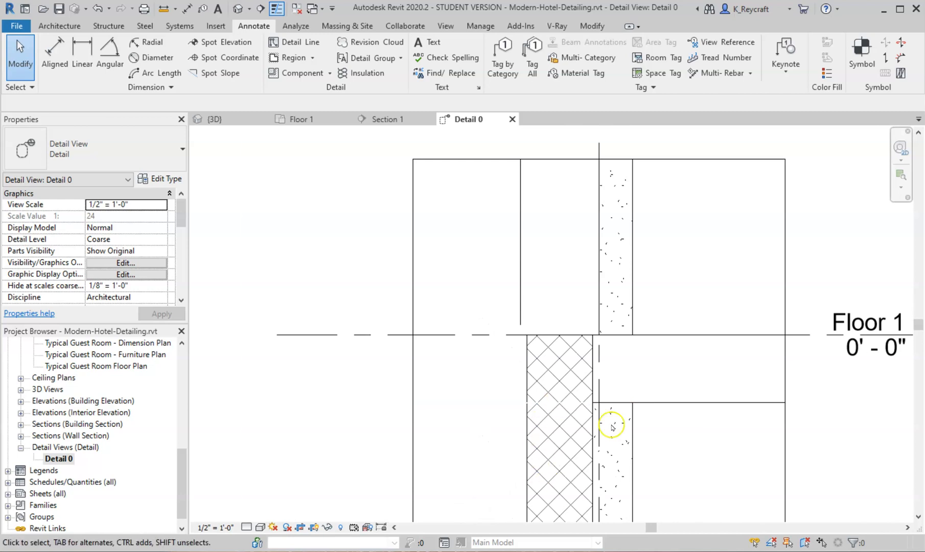
Narrow the lower masking region to about 0.01 SF by moving both long edges closer to the slab's bottom line
{"action": "scroll", "coordinate": [558, 411], "scroll_direction": "up", "scroll_amount": 5}
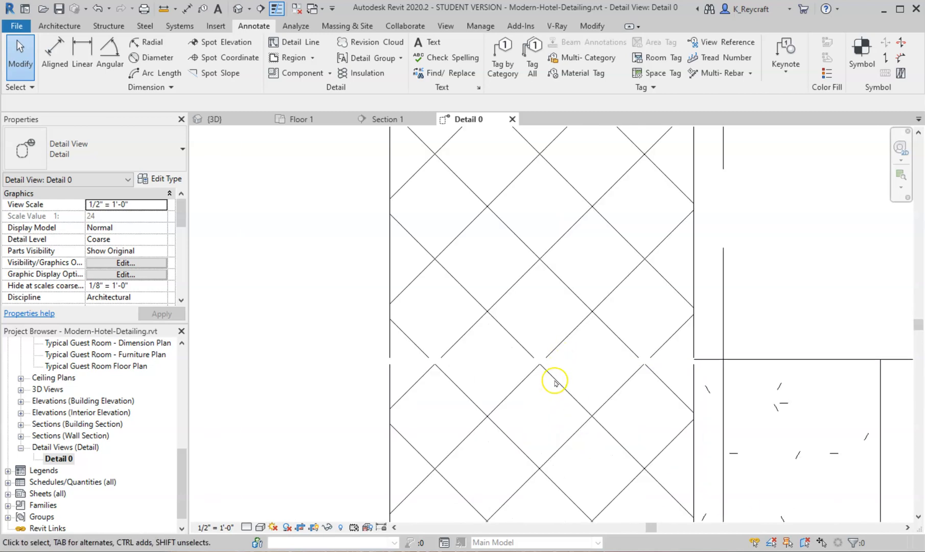
{"action": "scroll", "coordinate": [555, 382], "scroll_direction": "up", "scroll_amount": 2}
{"action": "left_click", "coordinate": [563, 340]}
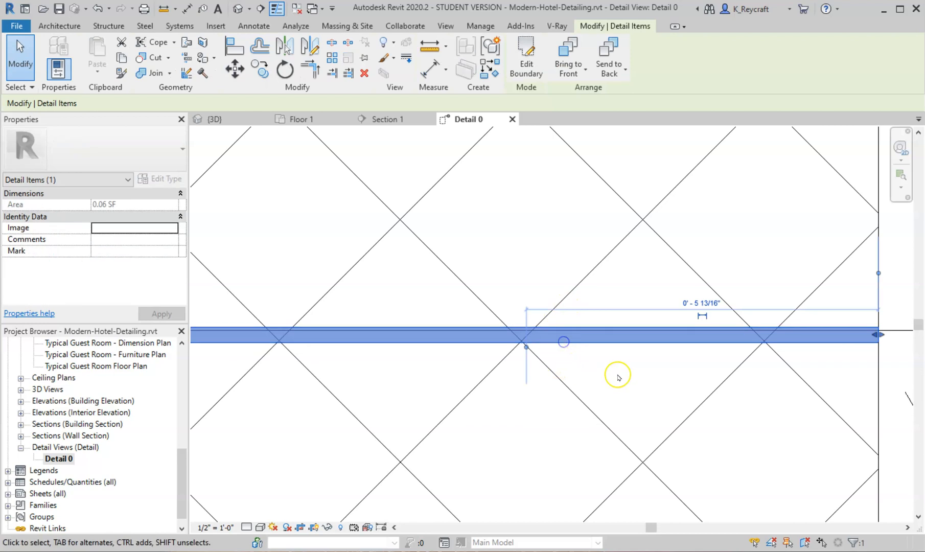
{"action": "scroll", "coordinate": [617, 377], "scroll_direction": "down", "scroll_amount": 3}
{"action": "scroll", "coordinate": [215, 350], "scroll_direction": "up", "scroll_amount": 4}
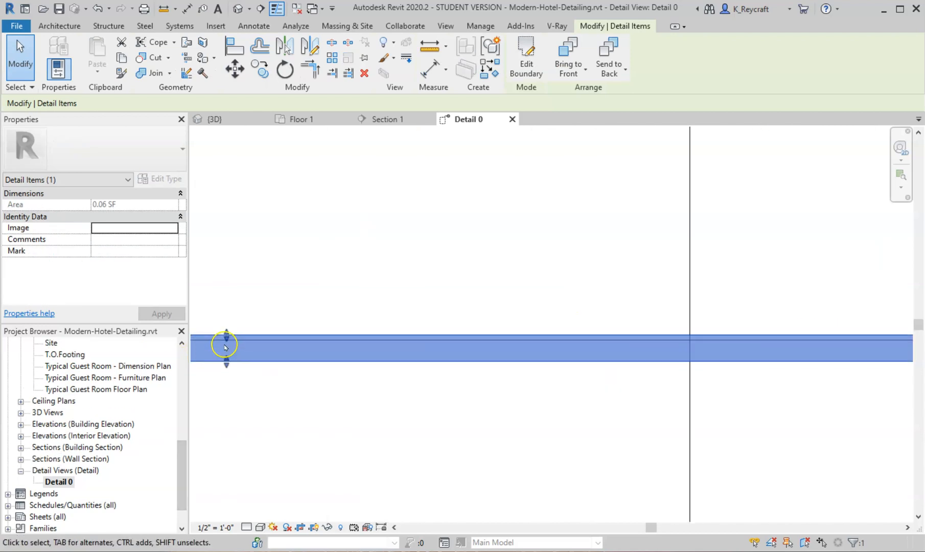
{"action": "scroll", "coordinate": [225, 347], "scroll_direction": "up", "scroll_amount": 2}
{"action": "left_click_drag", "start_coordinate": [230, 323], "coordinate": [226, 329]}
{"action": "left_click_drag", "start_coordinate": [226, 383], "coordinate": [231, 344]}
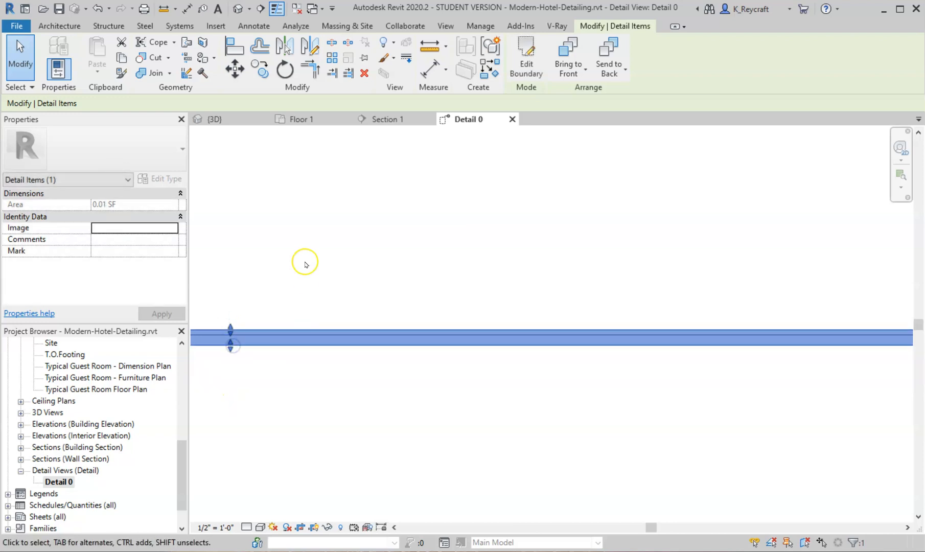
{"action": "left_click", "coordinate": [304, 262]}
{"action": "scroll", "coordinate": [479, 329], "scroll_direction": "down", "scroll_amount": 5}
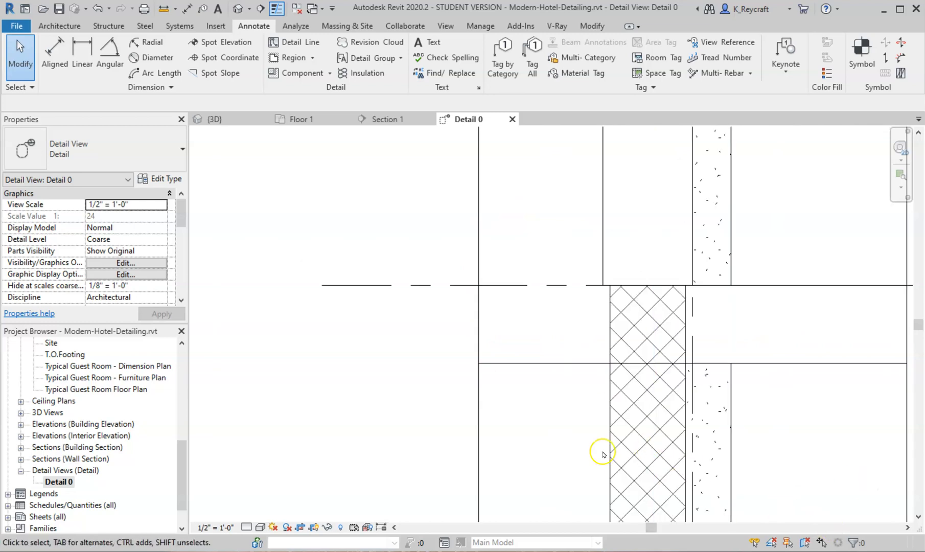
{"action": "scroll", "coordinate": [530, 374], "scroll_direction": "up", "scroll_amount": 1}
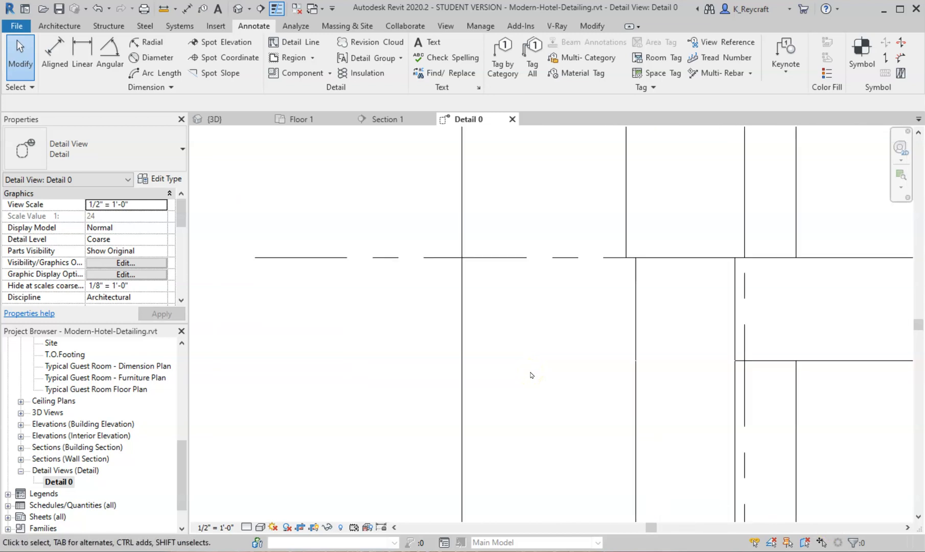
Widen the lower masking region to about 0.02 SF so it extends further on both sides of the slab's bottom line
{"action": "left_click", "coordinate": [529, 360]}
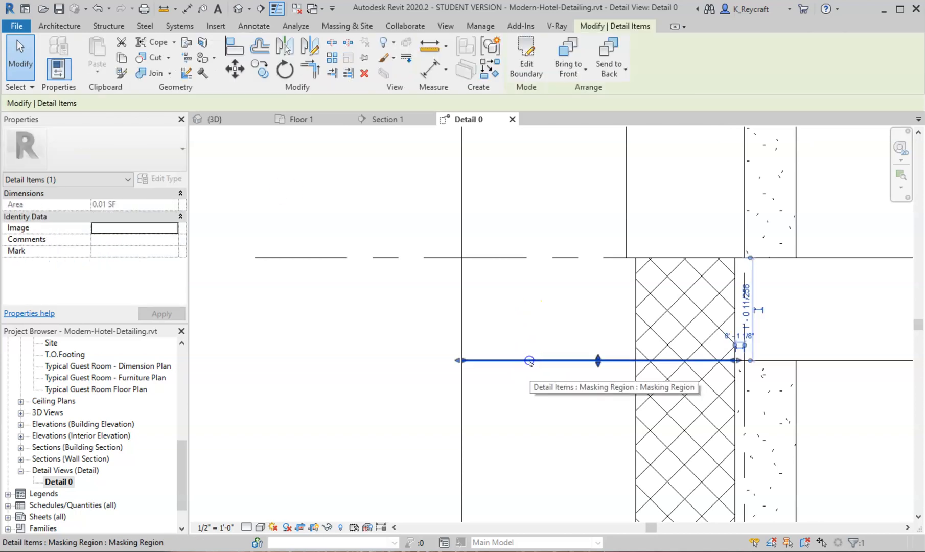
{"action": "scroll", "coordinate": [624, 380], "scroll_direction": "up", "scroll_amount": 3}
{"action": "scroll", "coordinate": [595, 341], "scroll_direction": "up", "scroll_amount": 2}
{"action": "scroll", "coordinate": [537, 289], "scroll_direction": "up", "scroll_amount": 4}
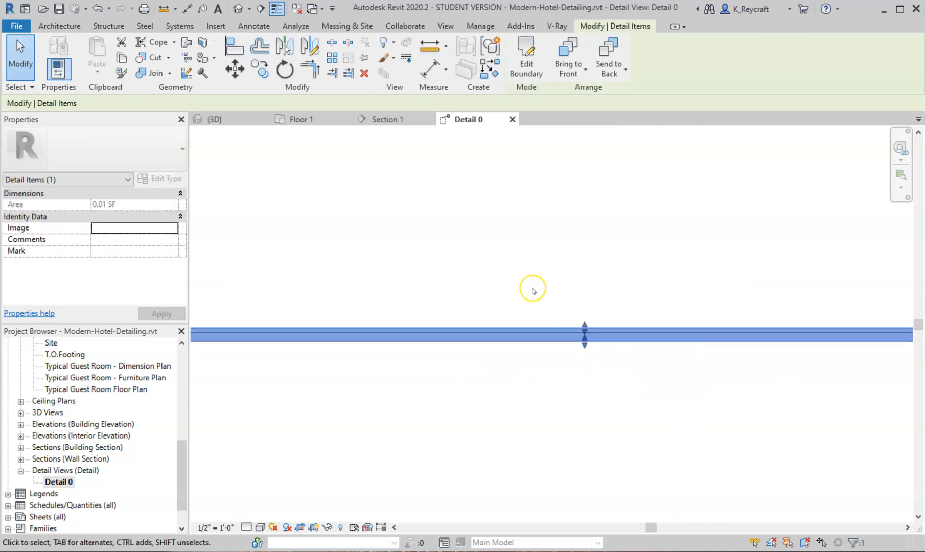
{"action": "left_click_drag", "start_coordinate": [644, 379], "coordinate": [644, 371]}
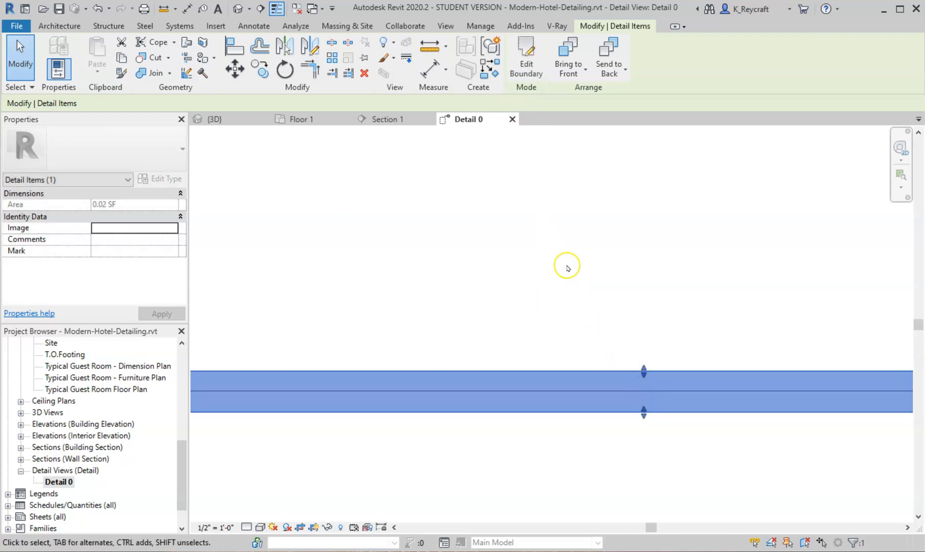
{"action": "left_click", "coordinate": [567, 266]}
{"action": "scroll", "coordinate": [566, 267], "scroll_direction": "down", "scroll_amount": 6}
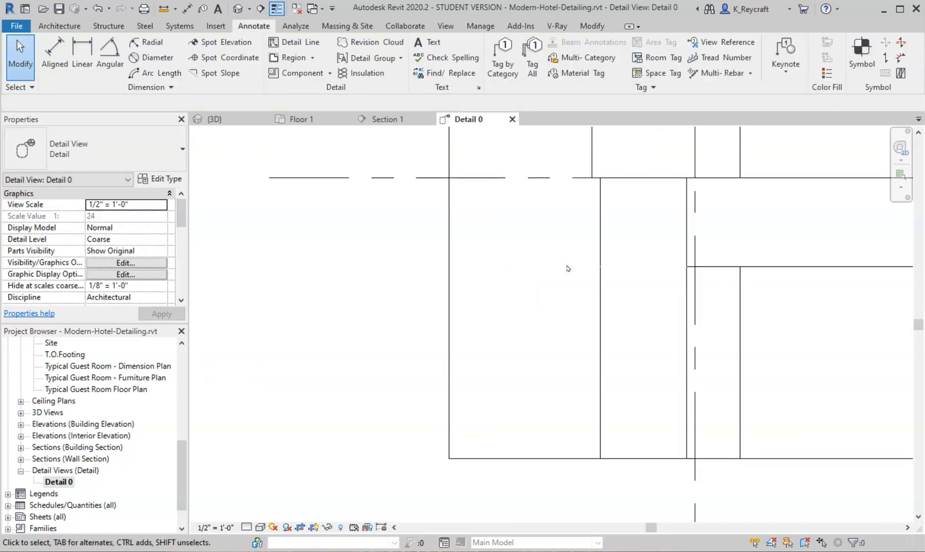
Adjust the lower masking region's long edges around the slab's bottom line to an area of about 0.05 SF
{"action": "scroll", "coordinate": [554, 258], "scroll_direction": "up", "scroll_amount": 5}
{"action": "left_click", "coordinate": [580, 283]}
{"action": "scroll", "coordinate": [591, 287], "scroll_direction": "up", "scroll_amount": 3}
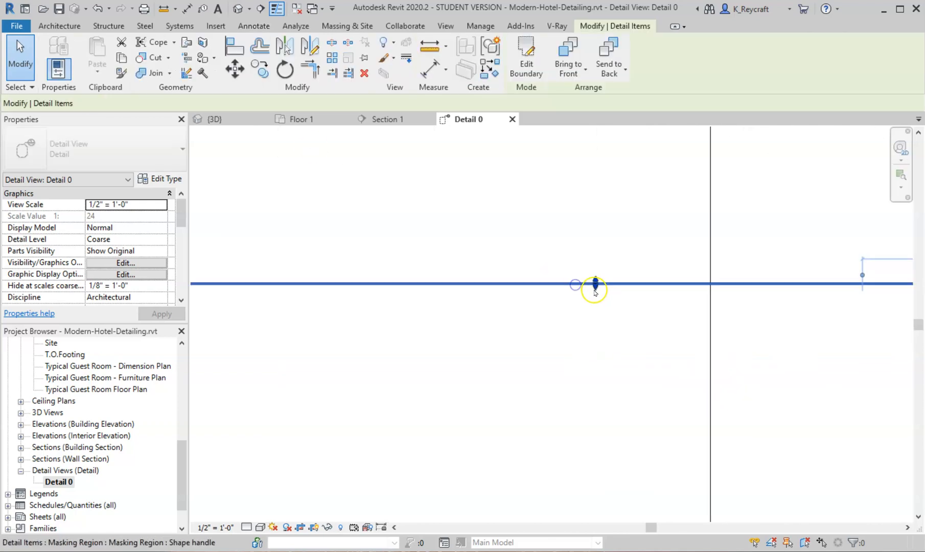
{"action": "mouse_move", "coordinate": [599, 262]}
{"action": "left_mouse_down"}
{"action": "mouse_move", "coordinate": [598, 252]}
{"action": "mouse_move", "coordinate": [599, 279]}
{"action": "left_mouse_up"}
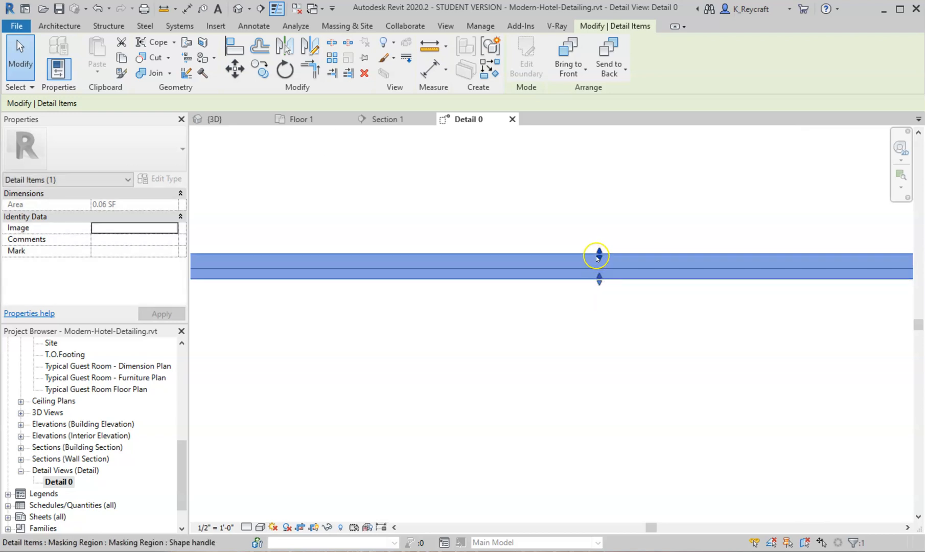
{"action": "left_click", "coordinate": [570, 165]}
{"action": "scroll", "coordinate": [570, 166], "scroll_direction": "down", "scroll_amount": 10}
{"action": "middle_click_drag", "start_coordinate": [566, 207], "coordinate": [572, 382]}
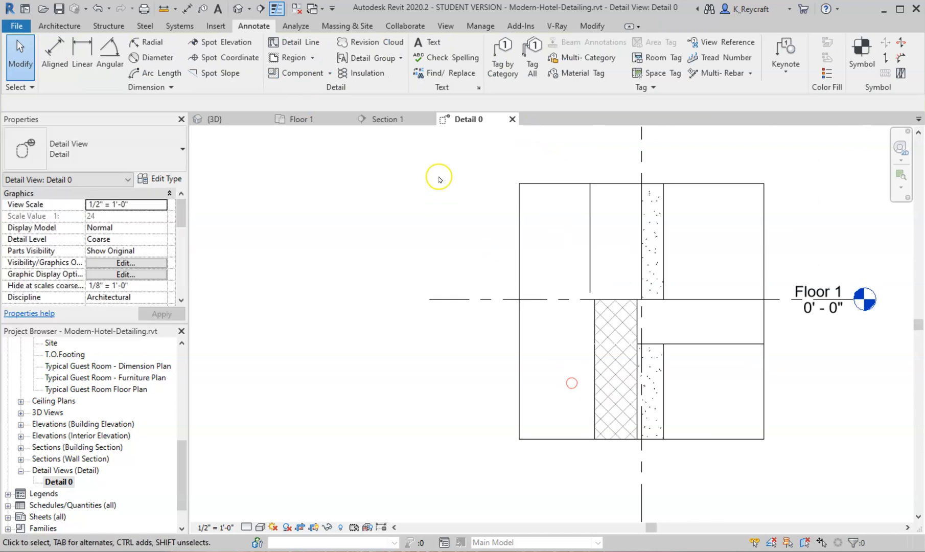
Turn off thin-line display and examine how the lower masking region covers the slab's heavy bottom line across the foundation wall
{"action": "left_click", "coordinate": [278, 8]}
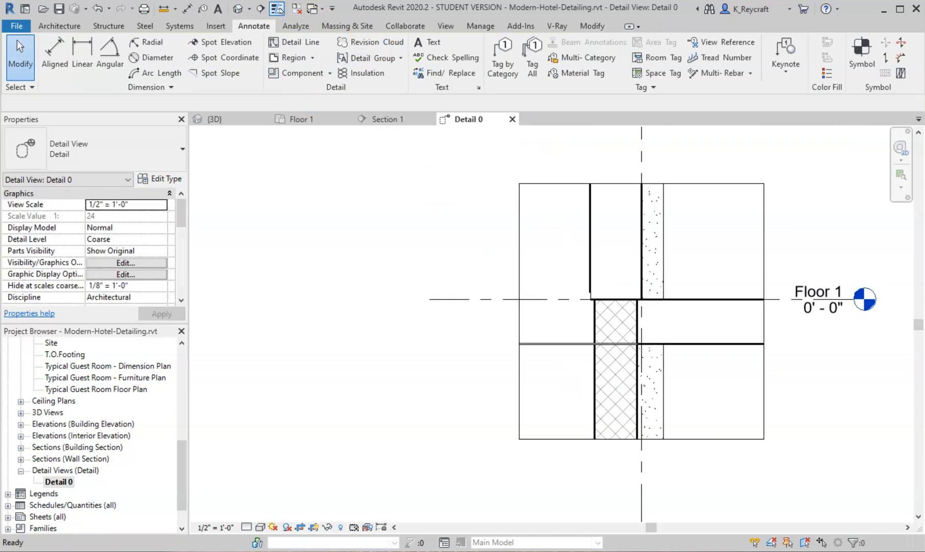
{"action": "scroll", "coordinate": [574, 365], "scroll_direction": "up", "scroll_amount": 8}
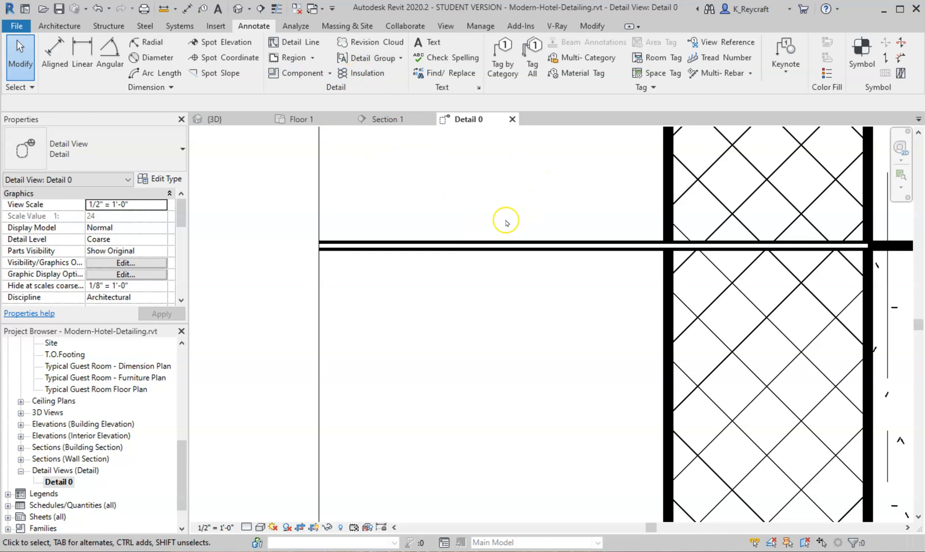
{"action": "scroll", "coordinate": [521, 305], "scroll_direction": "down", "scroll_amount": 4}
{"action": "scroll", "coordinate": [483, 223], "scroll_direction": "up", "scroll_amount": 3}
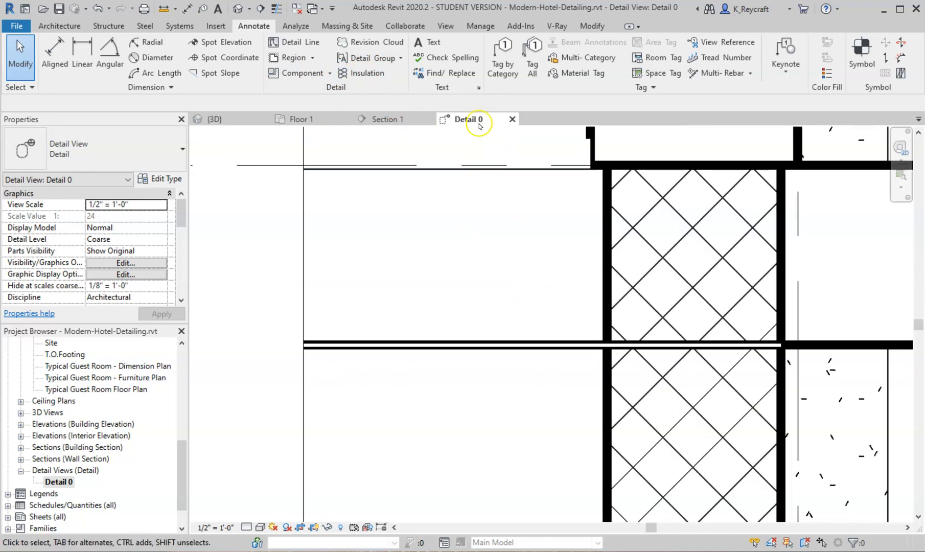
{"action": "scroll", "coordinate": [599, 188], "scroll_direction": "down", "scroll_amount": 1}
{"action": "scroll", "coordinate": [721, 325], "scroll_direction": "up", "scroll_amount": 2}
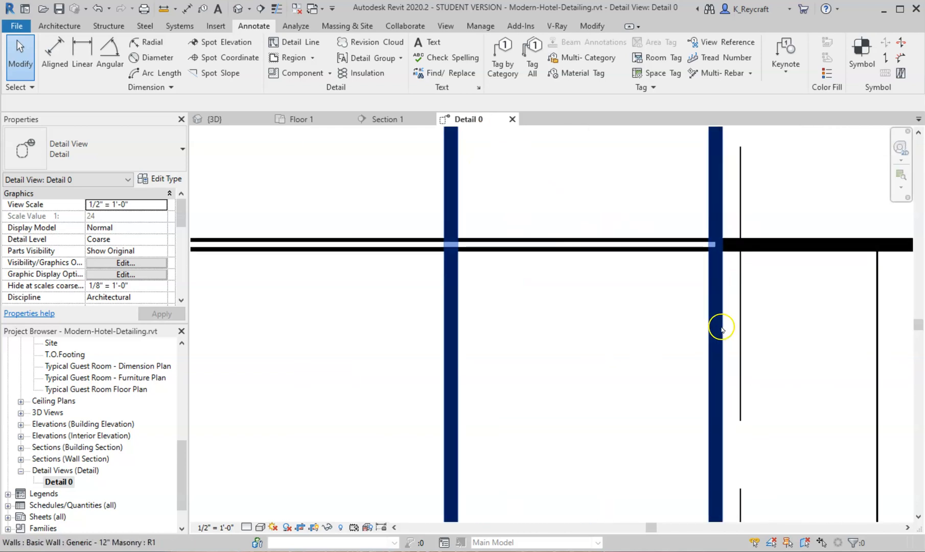
{"action": "scroll", "coordinate": [519, 270], "scroll_direction": "down", "scroll_amount": 1}
{"action": "middle_click_drag", "start_coordinate": [504, 276], "coordinate": [669, 268]}
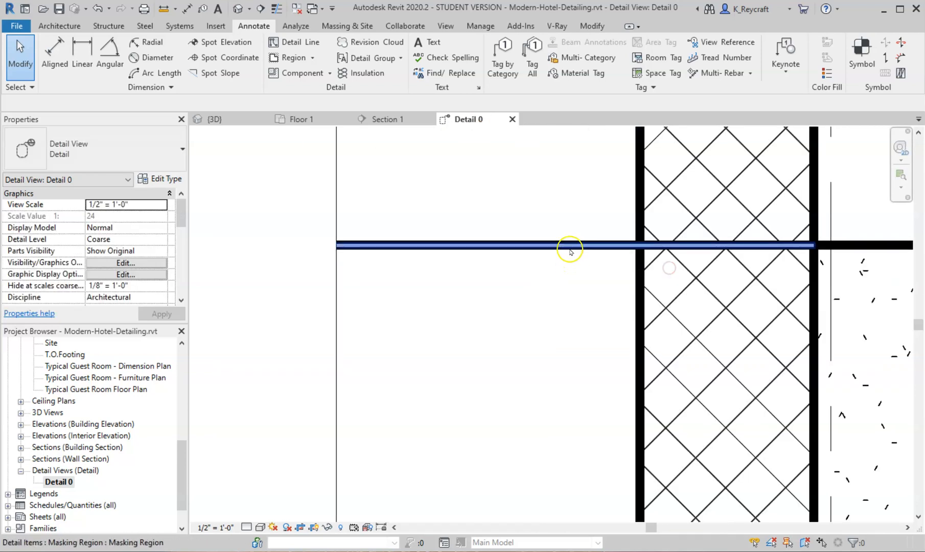
Check the line style of the lower masking region's boundary lines in boundary edit mode, keeping <Invisible lines>, and finish the edit
{"action": "left_click", "coordinate": [549, 245]}
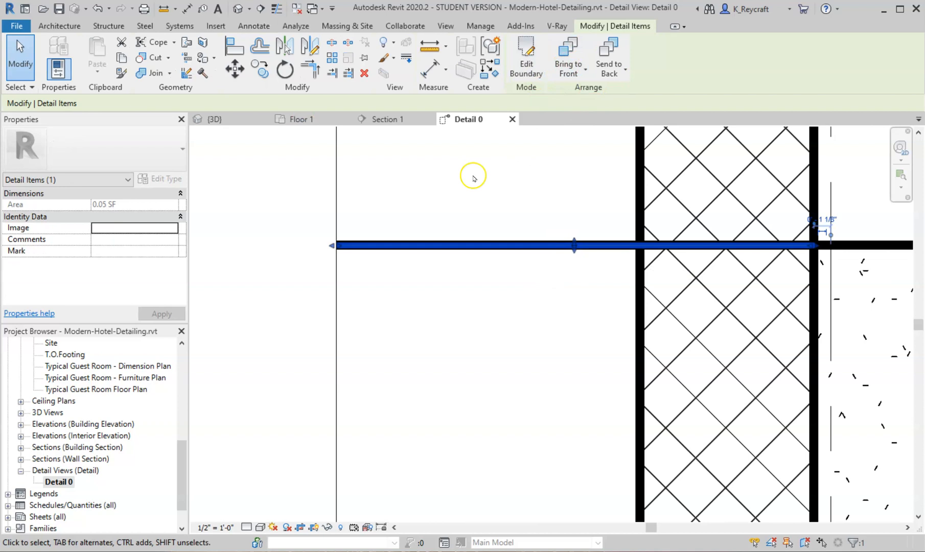
{"action": "left_click", "coordinate": [526, 57]}
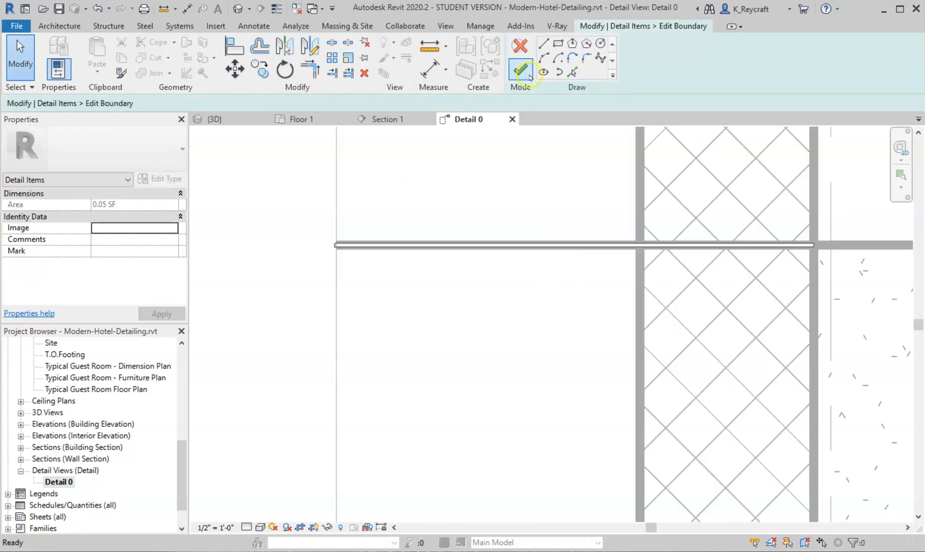
{"action": "mouse_move", "coordinate": [300, 228]}
{"action": "left_mouse_down"}
{"action": "mouse_move", "coordinate": [599, 271]}
{"action": "mouse_move", "coordinate": [827, 269]}
{"action": "left_mouse_up"}
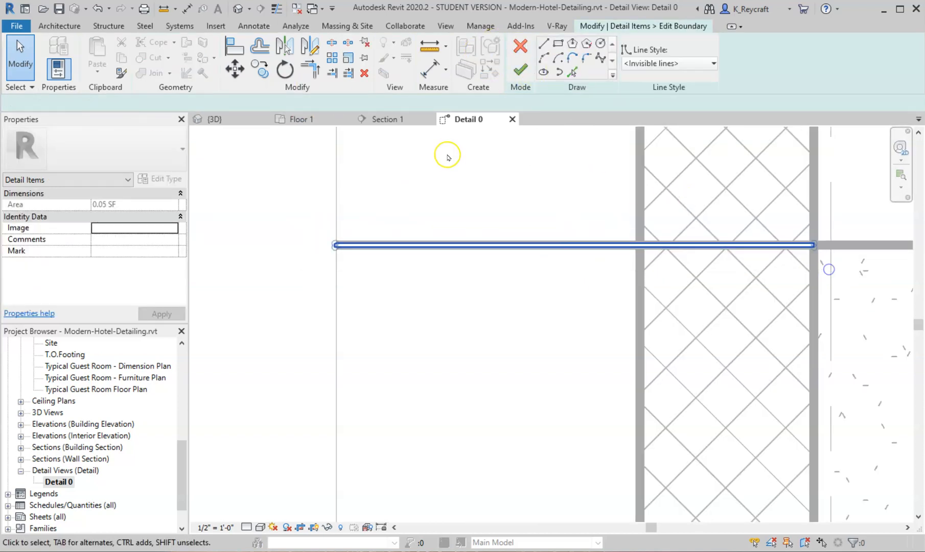
{"action": "left_click", "coordinate": [663, 62]}
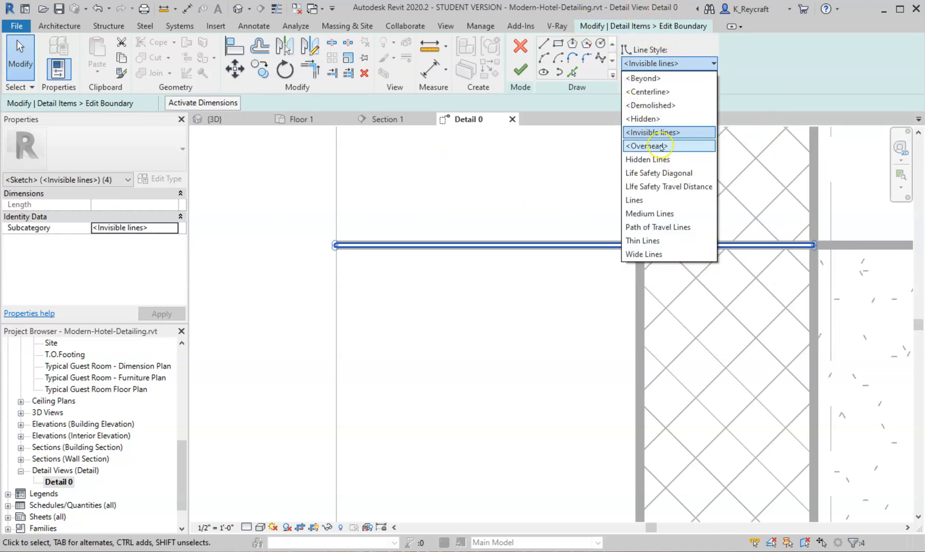
{"action": "left_click", "coordinate": [675, 61]}
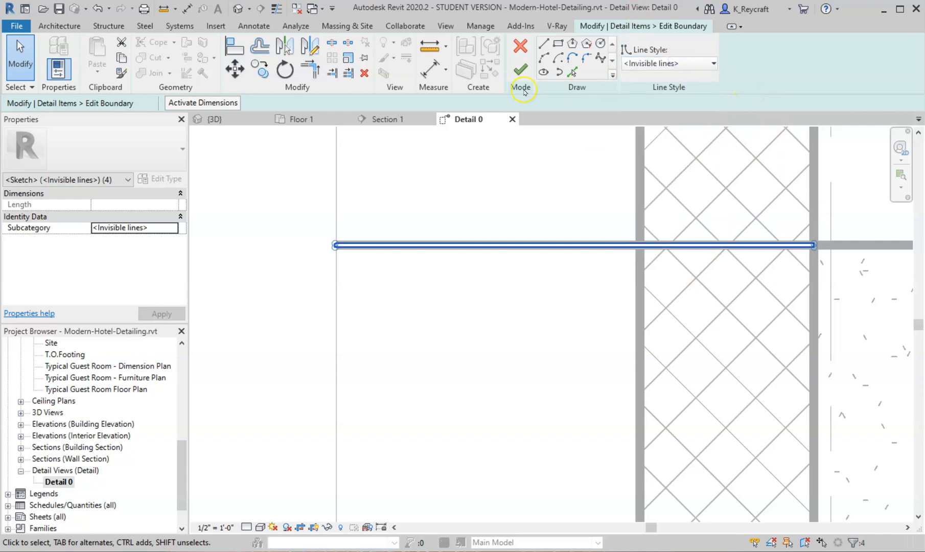
{"action": "left_click", "coordinate": [520, 69]}
{"action": "left_click", "coordinate": [494, 295]}
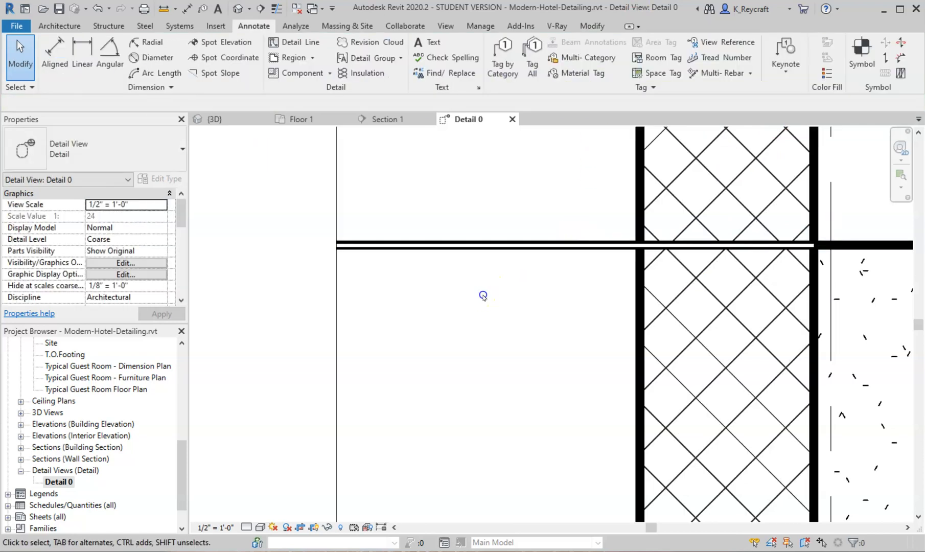
Stretch both long edges of the lower masking region outward to cover the full thickness of the slab's heavy bottom line
{"action": "scroll", "coordinate": [469, 266], "scroll_direction": "up", "scroll_amount": 3}
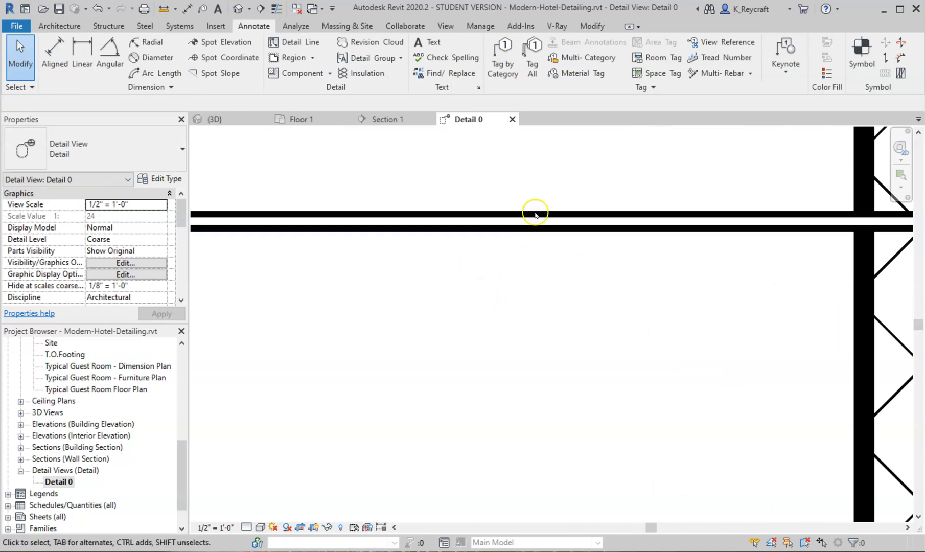
{"action": "left_click", "coordinate": [570, 228]}
{"action": "scroll", "coordinate": [557, 238], "scroll_direction": "down", "scroll_amount": 1}
{"action": "scroll", "coordinate": [553, 237], "scroll_direction": "up", "scroll_amount": 1}
{"action": "scroll", "coordinate": [679, 236], "scroll_direction": "up", "scroll_amount": 2}
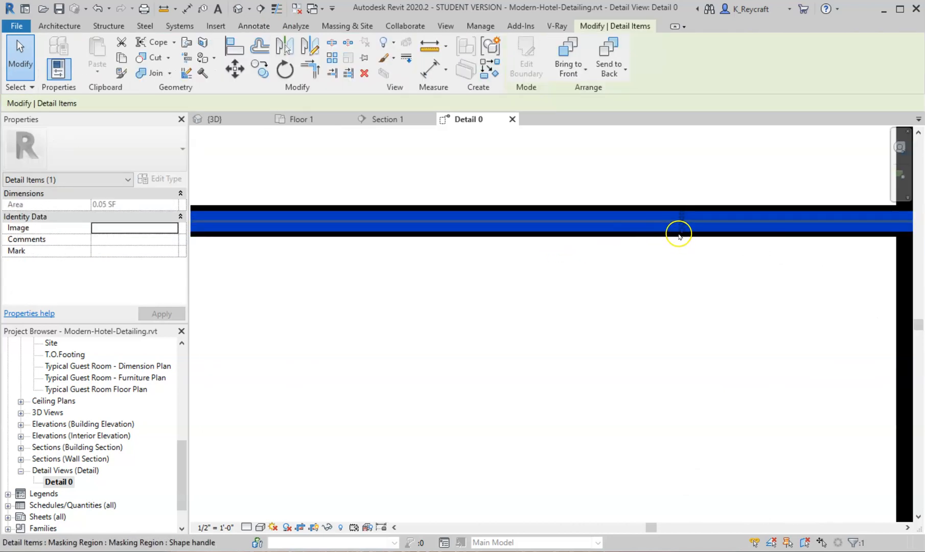
{"action": "left_click_drag", "start_coordinate": [681, 234], "coordinate": [681, 208]}
{"action": "left_click", "coordinate": [677, 283]}
{"action": "left_click", "coordinate": [679, 236]}
{"action": "left_click_drag", "start_coordinate": [681, 236], "coordinate": [681, 242]}
{"action": "left_click", "coordinate": [664, 269]}
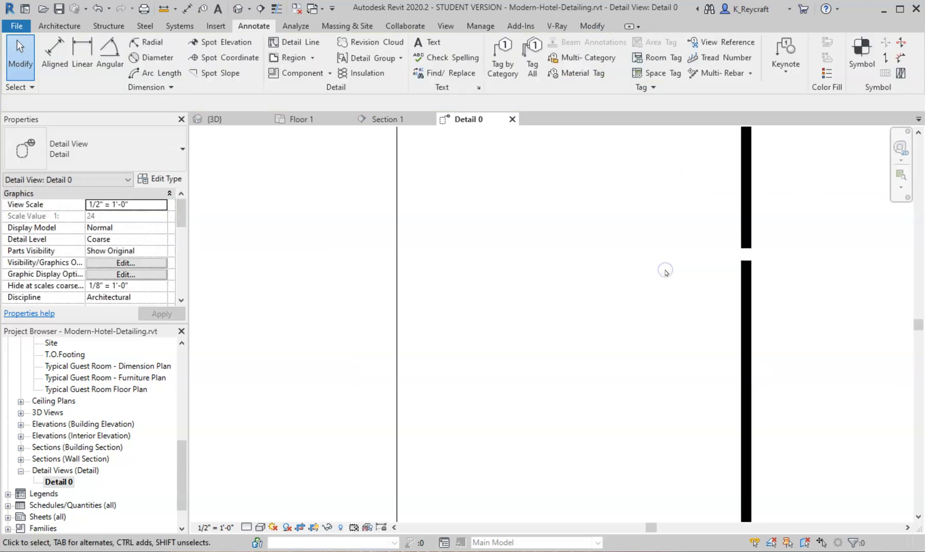
Pull the upper masking region's vertical edge back from the exterior wall to uncover the wall's heavy outer line
{"action": "scroll", "coordinate": [666, 272], "scroll_direction": "down", "scroll_amount": 2}
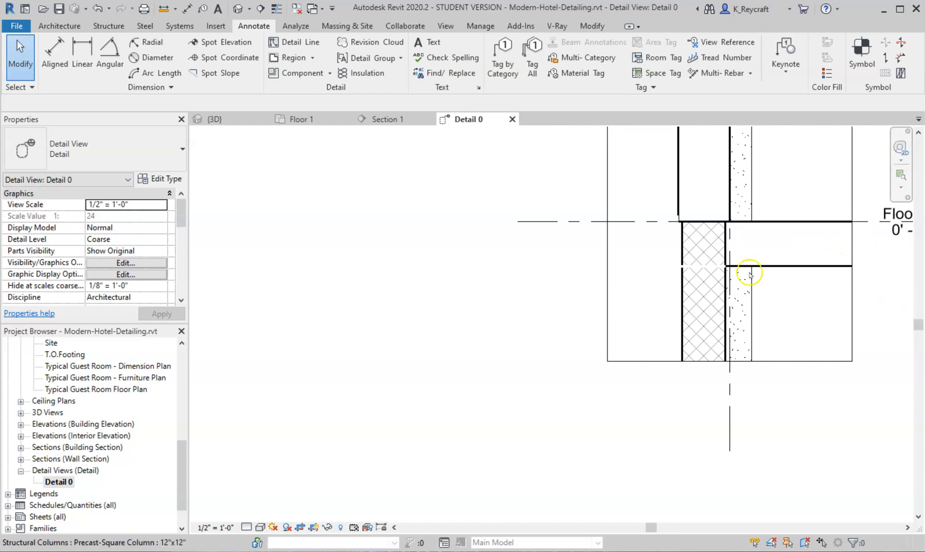
{"action": "scroll", "coordinate": [654, 245], "scroll_direction": "down", "scroll_amount": 1}
{"action": "scroll", "coordinate": [695, 233], "scroll_direction": "up", "scroll_amount": 4}
{"action": "scroll", "coordinate": [818, 215], "scroll_direction": "up", "scroll_amount": 2}
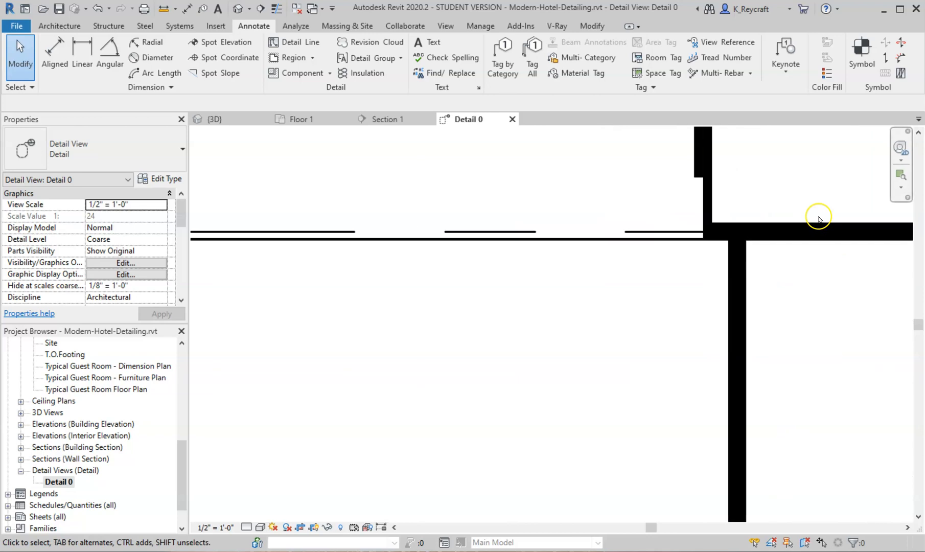
{"action": "left_click", "coordinate": [650, 179]}
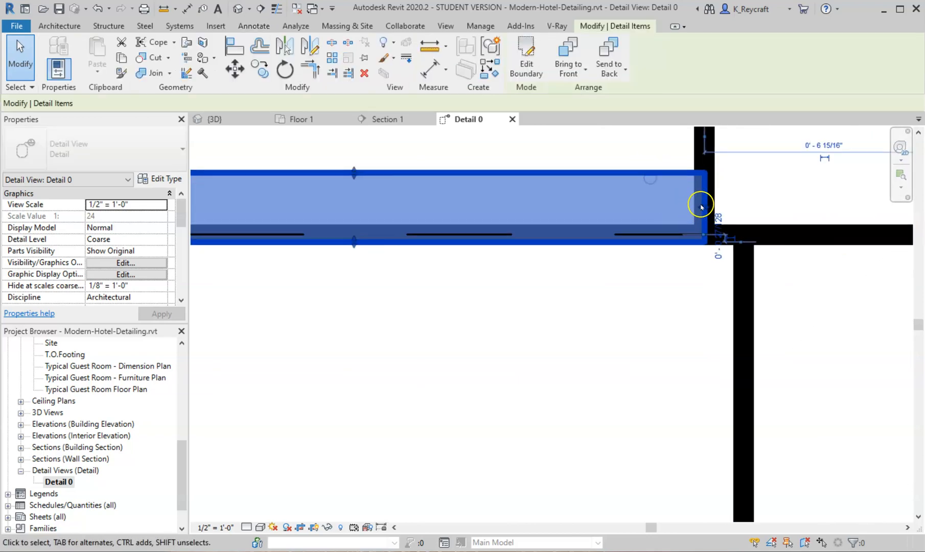
{"action": "scroll", "coordinate": [708, 214], "scroll_direction": "up", "scroll_amount": 2}
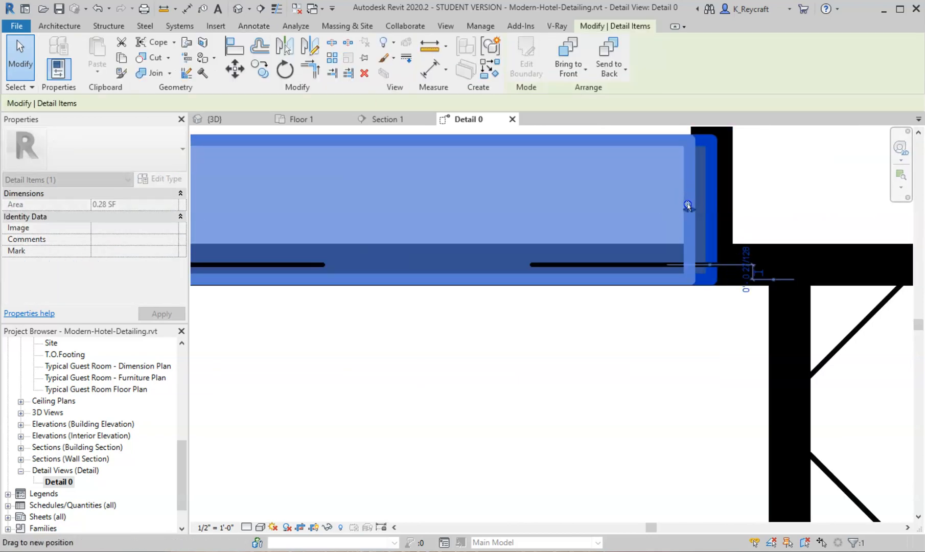
{"action": "left_click", "coordinate": [608, 273]}
Examine the masked slab lines around the exterior wall and masonry foundation wall across the whole detail view
{"action": "scroll", "coordinate": [664, 201], "scroll_direction": "down", "scroll_amount": 8}
{"action": "middle_click", "coordinate": [773, 337]}
{"action": "middle_click", "coordinate": [773, 338]}
{"action": "scroll", "coordinate": [552, 281], "scroll_direction": "up", "scroll_amount": 4}
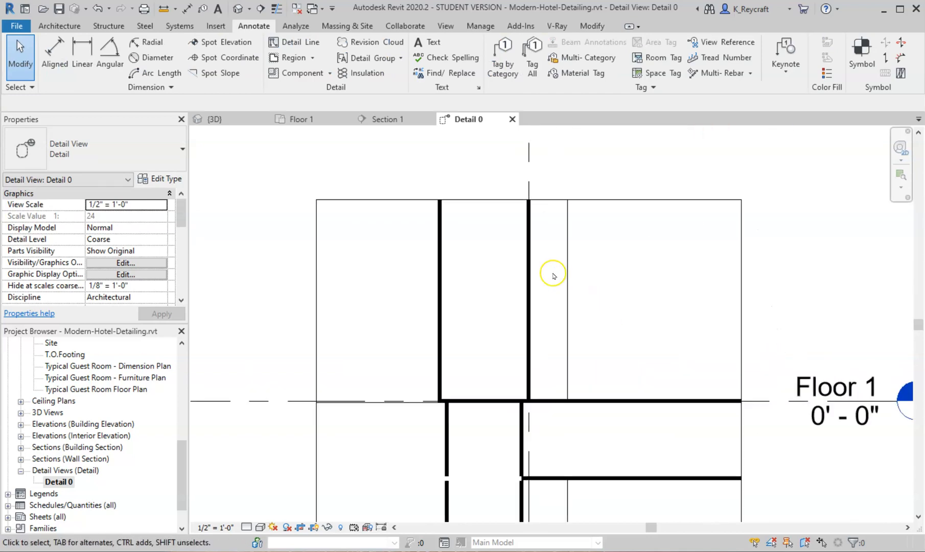
{"action": "scroll", "coordinate": [572, 345], "scroll_direction": "down", "scroll_amount": 4}
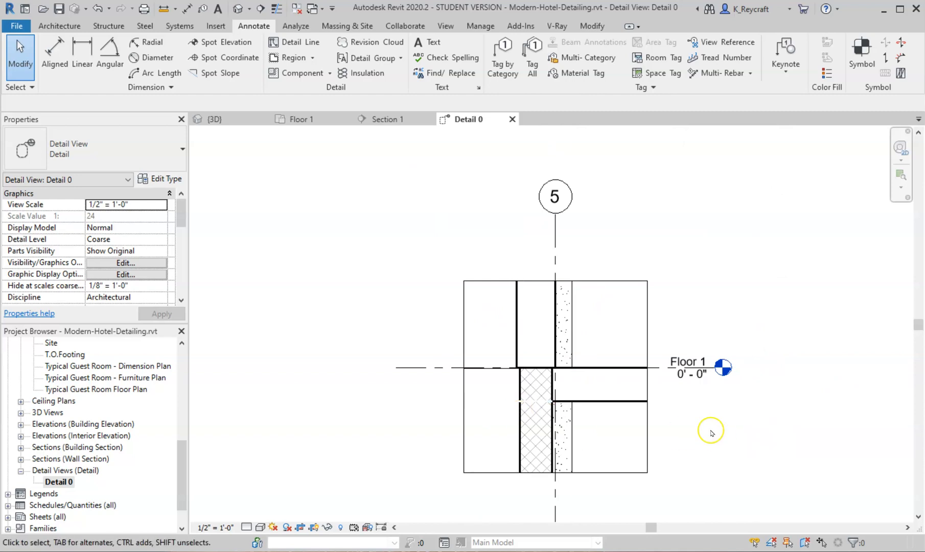
{"action": "middle_click_drag", "start_coordinate": [711, 431], "coordinate": [699, 395]}
{"action": "scroll", "coordinate": [541, 347], "scroll_direction": "up", "scroll_amount": 4}
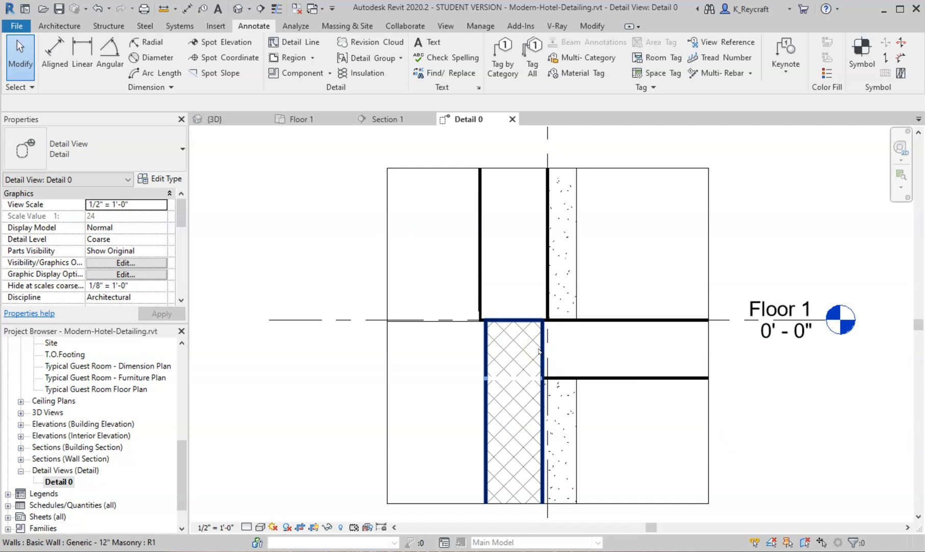
{"action": "left_click", "coordinate": [372, 349]}
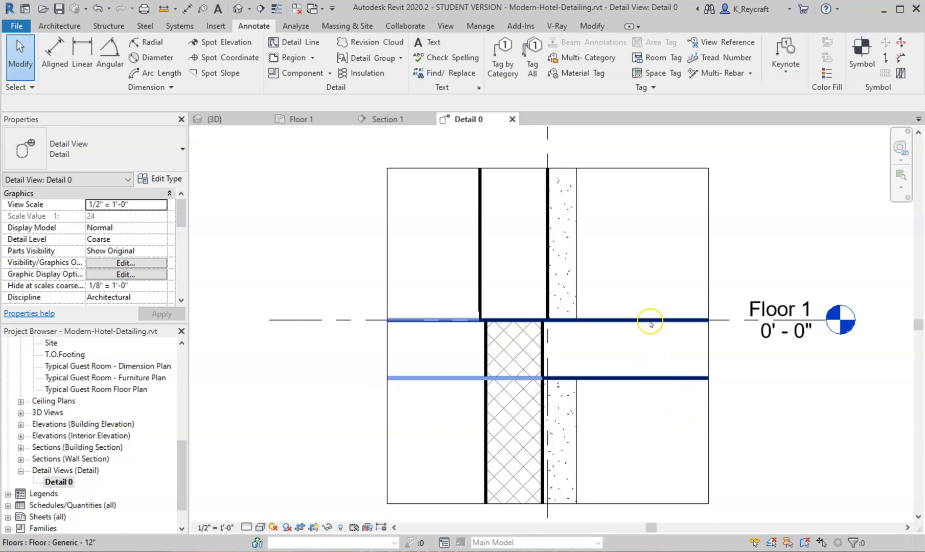
Start a filled region for the floor slab and set its type to Concrete
{"action": "scroll", "coordinate": [657, 337], "scroll_direction": "up", "scroll_amount": 2}
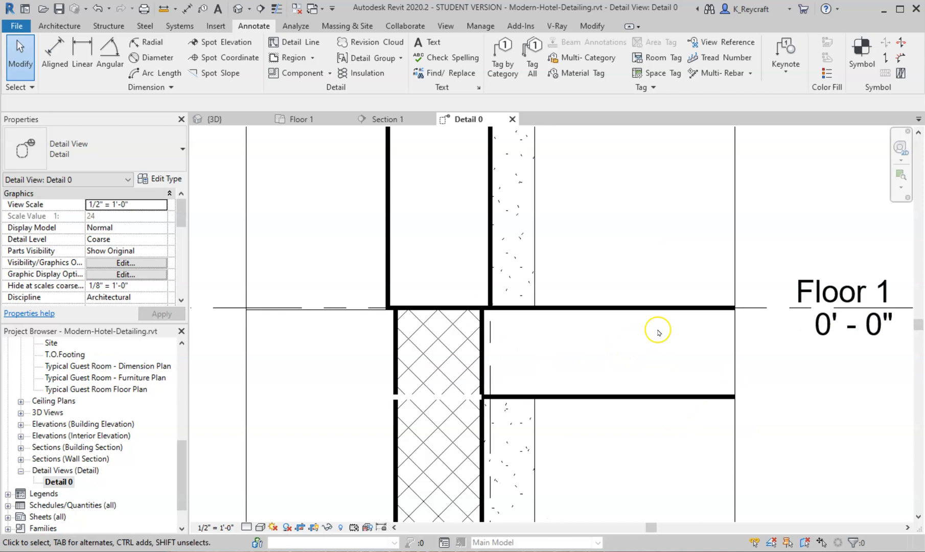
{"action": "left_click", "coordinate": [311, 60]}
{"action": "left_click", "coordinate": [281, 82]}
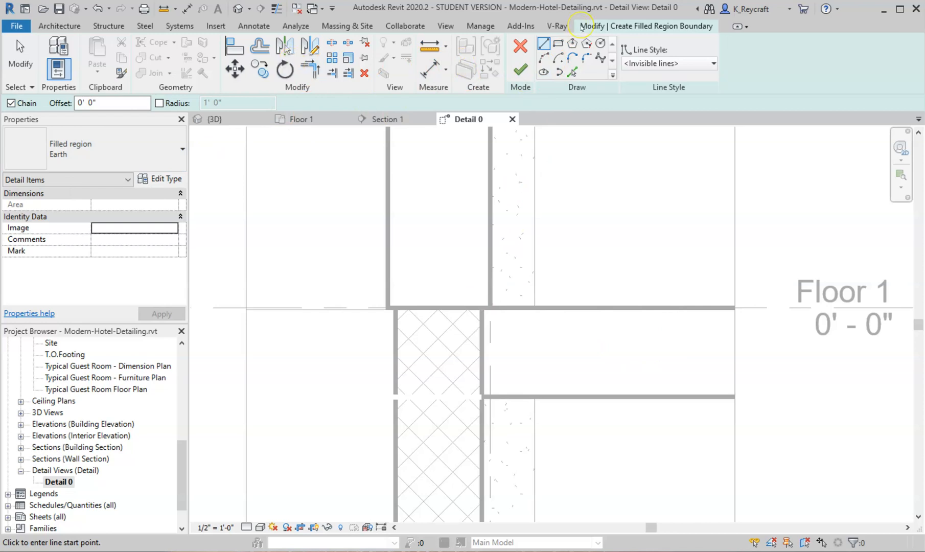
{"action": "left_click", "coordinate": [149, 140]}
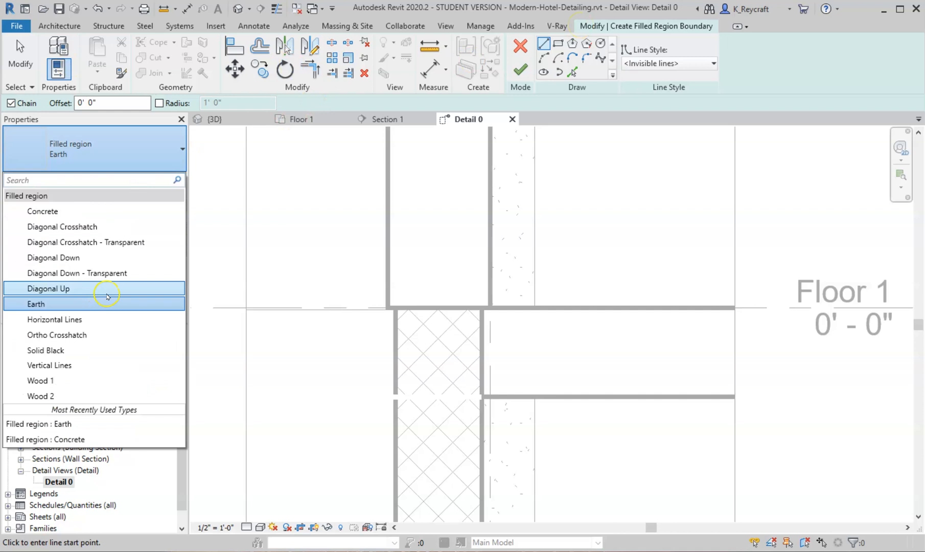
{"action": "left_click", "coordinate": [65, 212]}
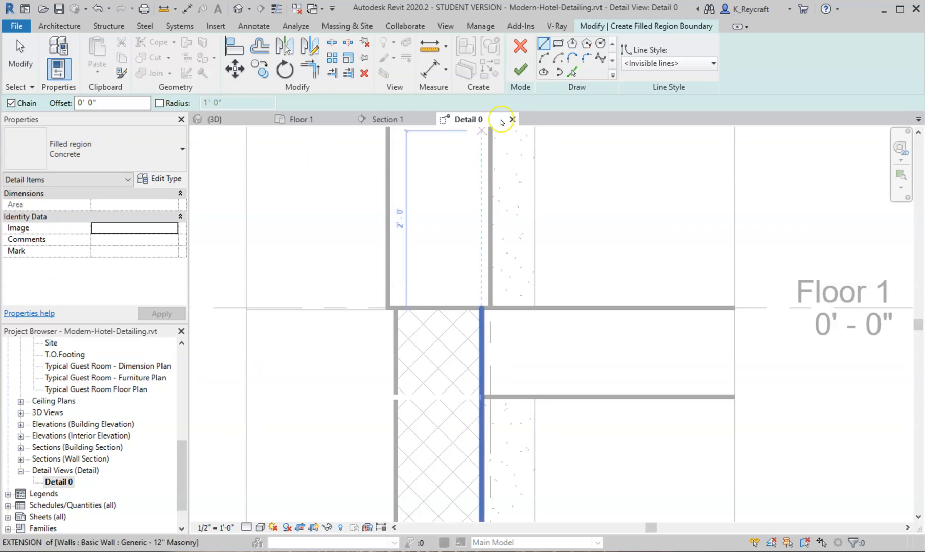
Draw the Concrete region as a 1'-0" high rectangle over the slab, from the foundation wall's inner face to the crop boundary, and finish it
{"action": "left_click", "coordinate": [557, 45]}
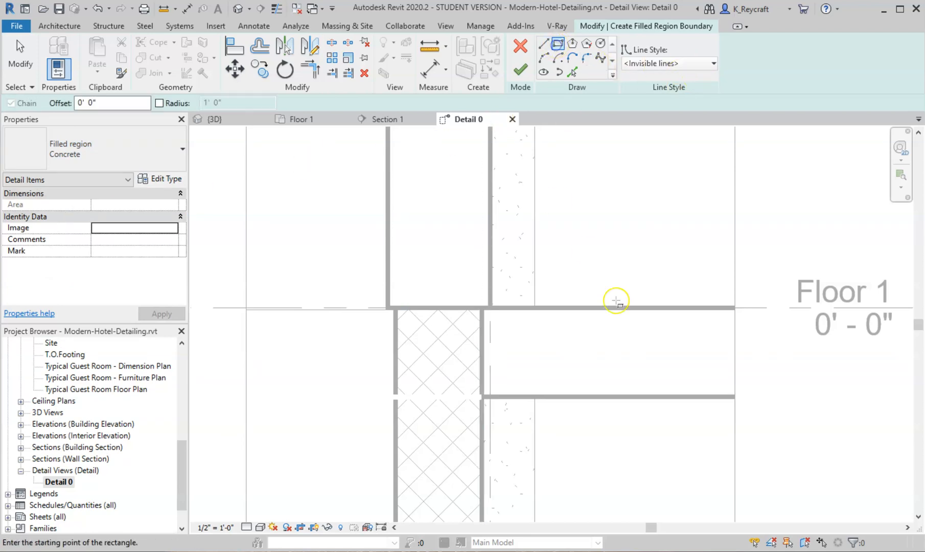
{"action": "scroll", "coordinate": [506, 322], "scroll_direction": "up", "scroll_amount": 4}
{"action": "left_click", "coordinate": [452, 287]}
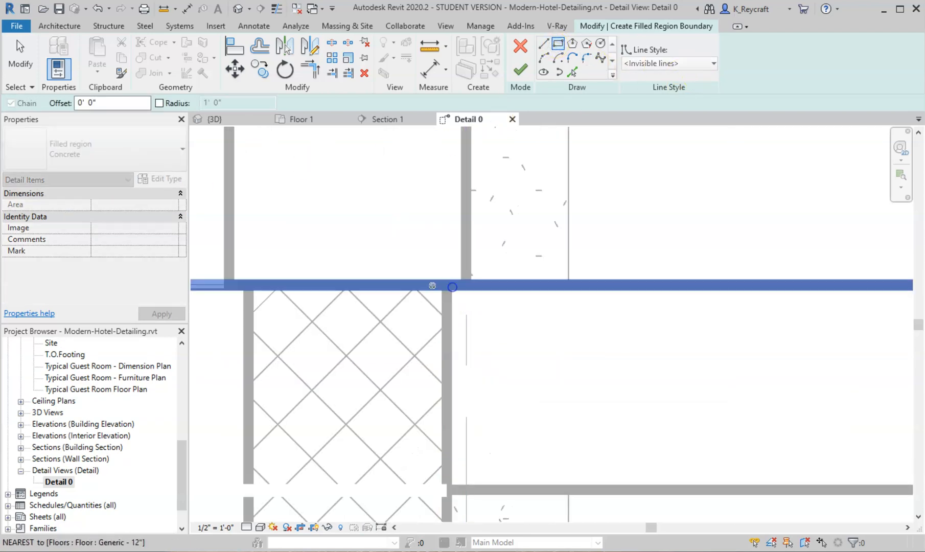
{"action": "scroll", "coordinate": [458, 297], "scroll_direction": "down", "scroll_amount": 3}
{"action": "scroll", "coordinate": [644, 353], "scroll_direction": "up", "scroll_amount": 3}
{"action": "scroll", "coordinate": [651, 356], "scroll_direction": "up", "scroll_amount": 1}
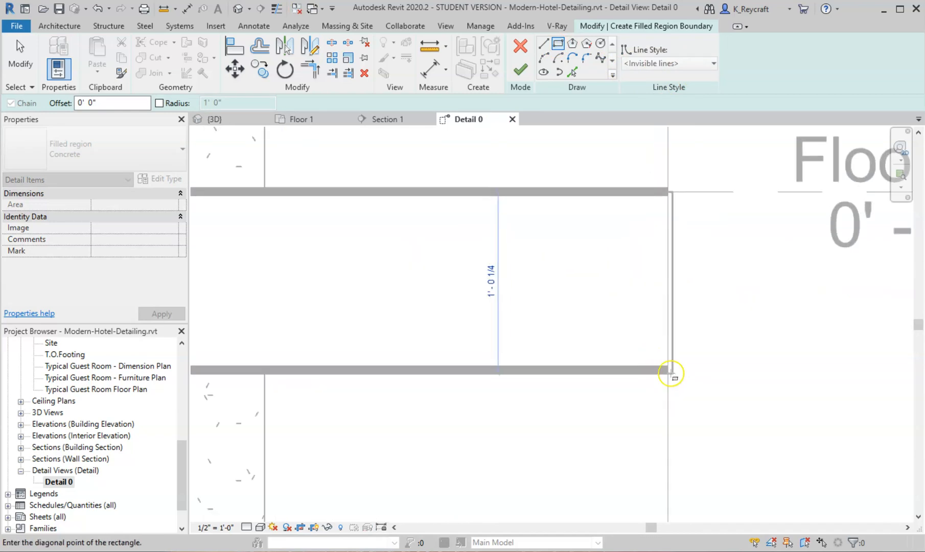
{"action": "left_click", "coordinate": [665, 369]}
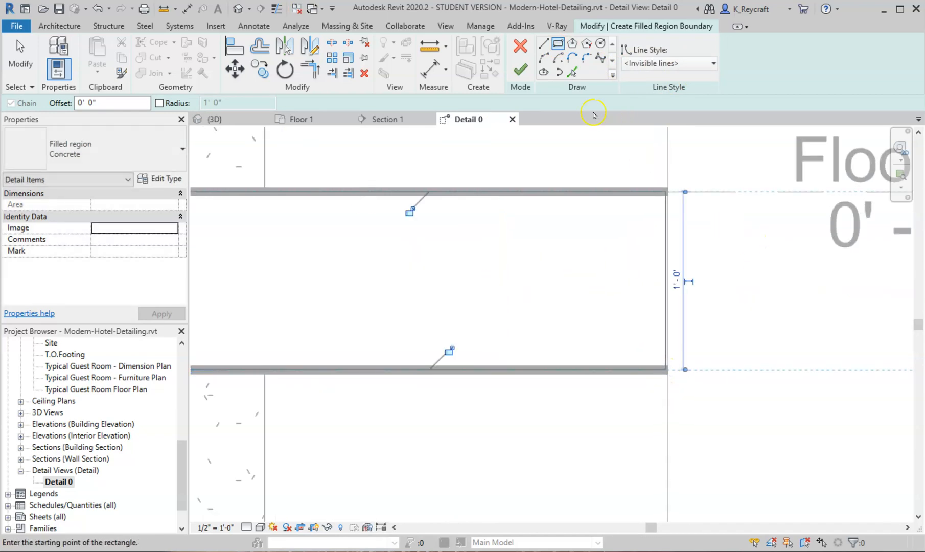
{"action": "left_click", "coordinate": [521, 70]}
{"action": "left_click", "coordinate": [745, 364]}
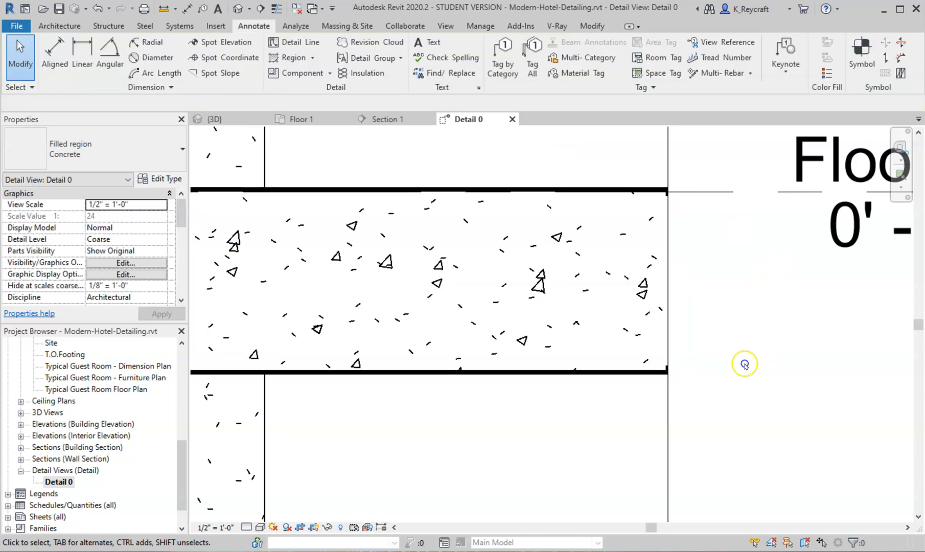
Examine the concrete-filled floor slab where it meets the foundation wall and column in the detail view
{"action": "scroll", "coordinate": [745, 364], "scroll_direction": "down", "scroll_amount": 3}
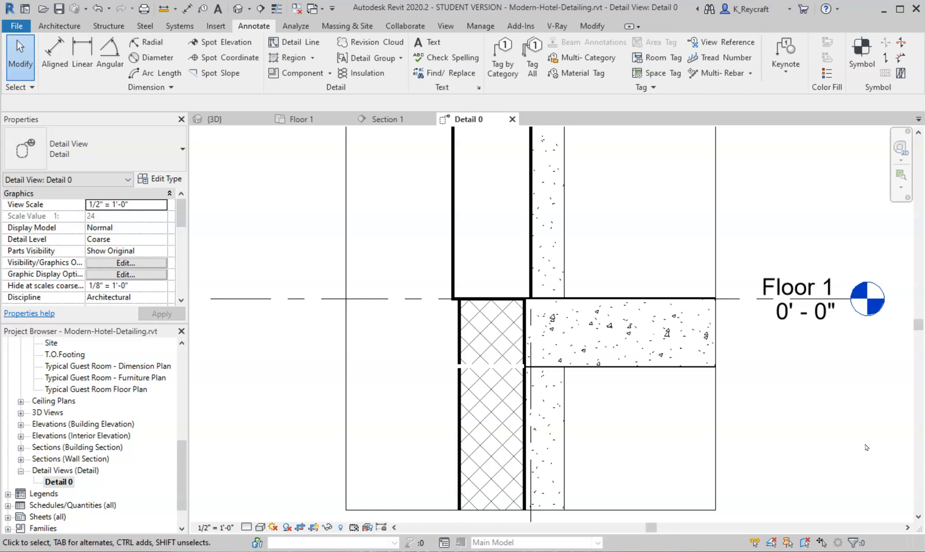
{"action": "scroll", "coordinate": [707, 357], "scroll_direction": "down", "scroll_amount": 4}
{"action": "scroll", "coordinate": [666, 289], "scroll_direction": "up", "scroll_amount": 4}
{"action": "middle_click_drag", "start_coordinate": [664, 287], "coordinate": [568, 172]}
{"action": "scroll", "coordinate": [570, 313], "scroll_direction": "down", "scroll_amount": 2}
{"action": "middle_click_drag", "start_coordinate": [542, 325], "coordinate": [539, 415]}
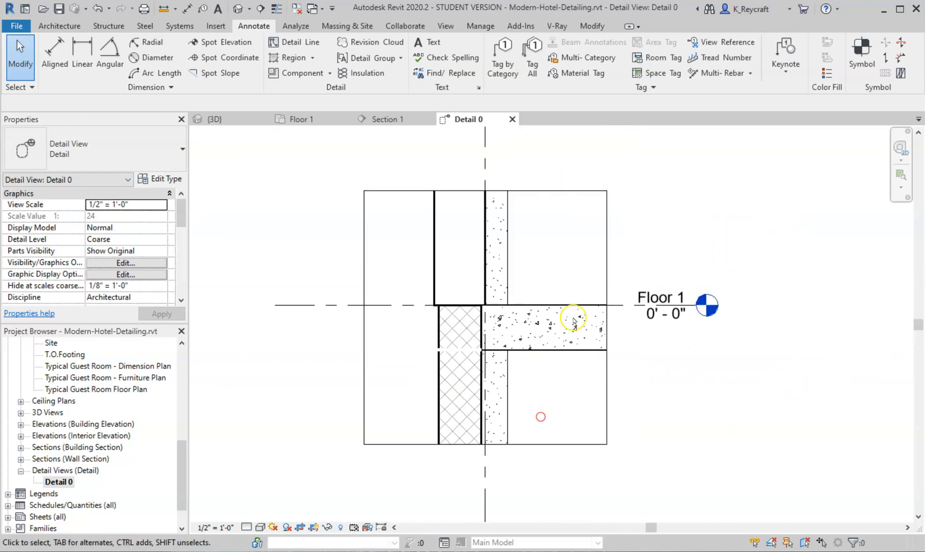
{"action": "left_click", "coordinate": [604, 280]}
{"action": "left_click", "coordinate": [539, 269]}
{"action": "scroll", "coordinate": [555, 270], "scroll_direction": "up", "scroll_amount": 2}
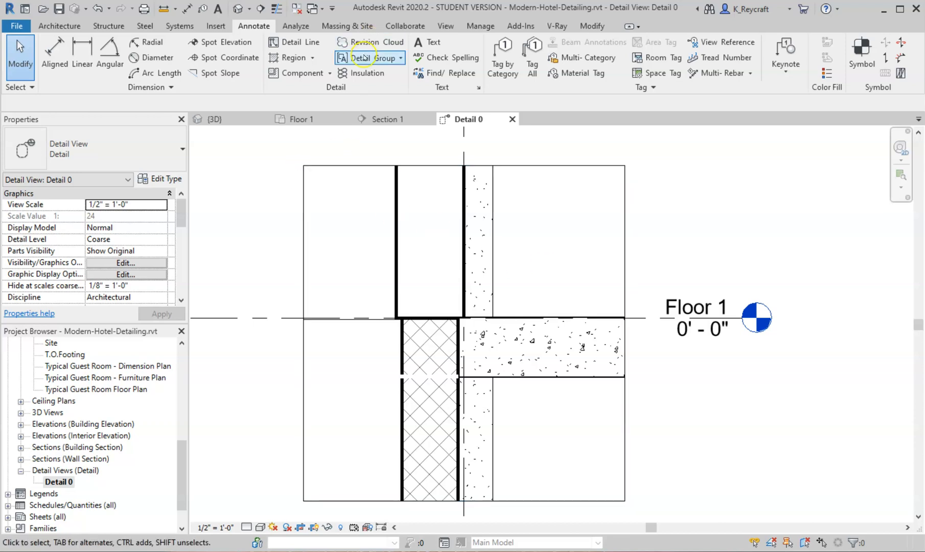
Start a detail component and choose the CMU-2 Core-Section1 8" x 8" x 8" type
{"action": "left_click", "coordinate": [295, 73]}
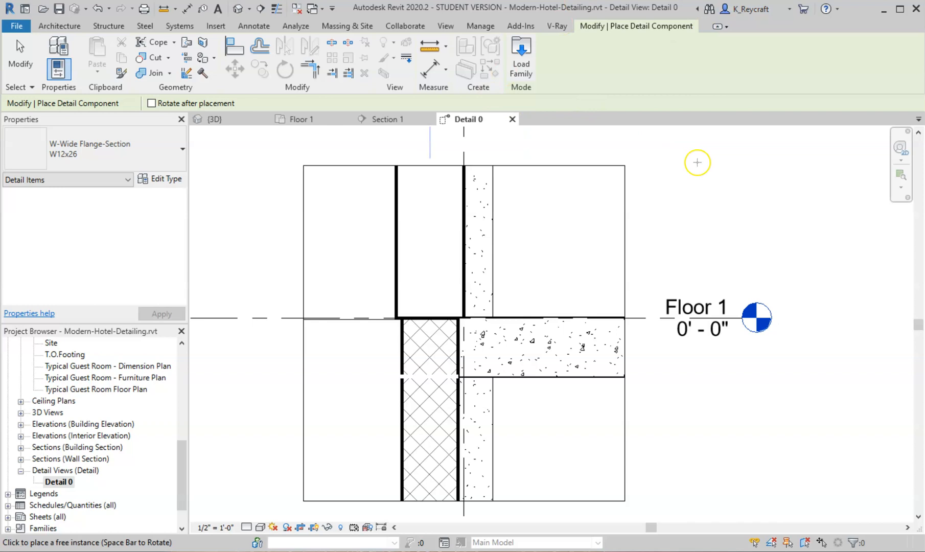
{"action": "key", "text": "Escape"}
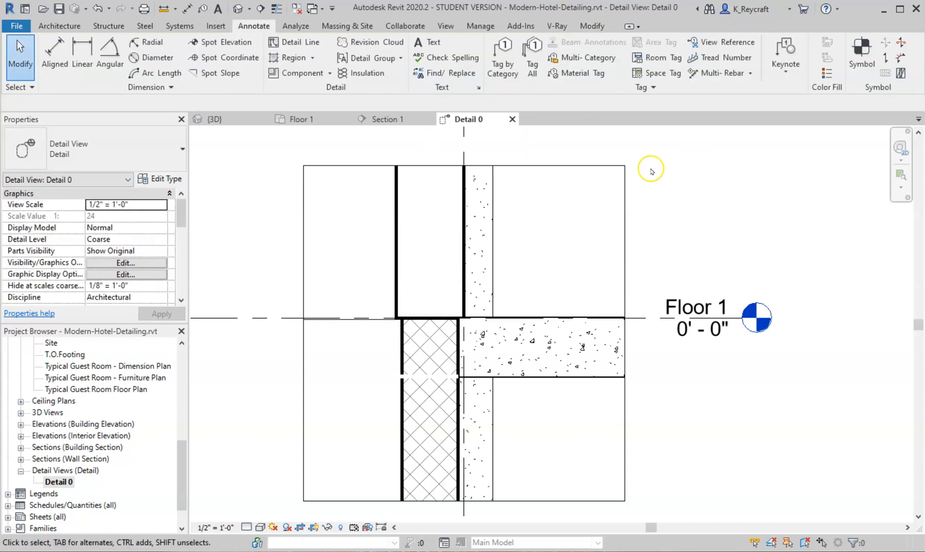
{"action": "left_click", "coordinate": [330, 75]}
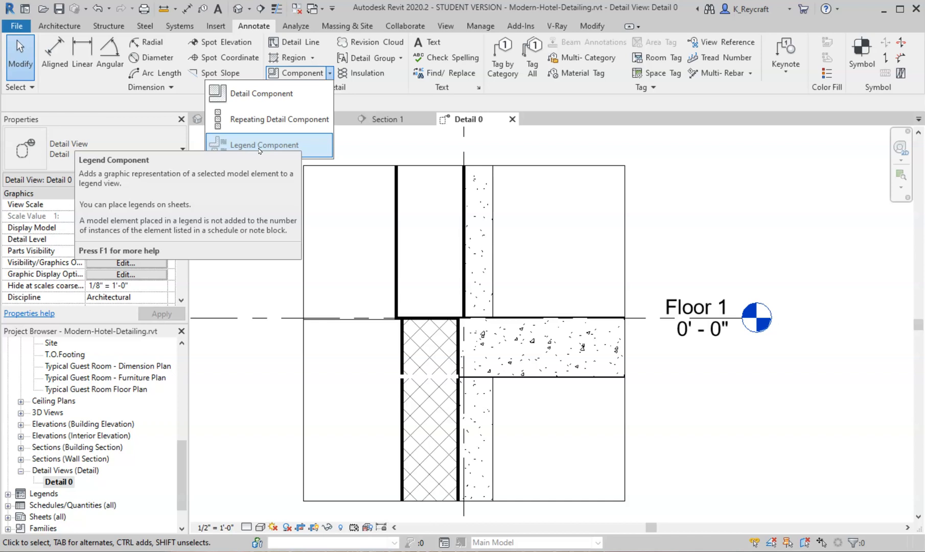
{"action": "left_click", "coordinate": [252, 94]}
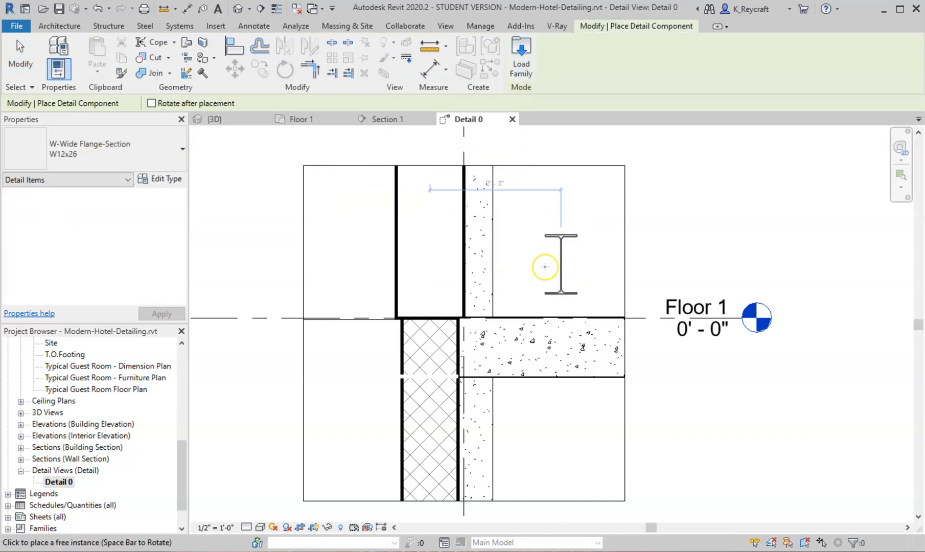
{"action": "scroll", "coordinate": [547, 250], "scroll_direction": "up", "scroll_amount": 3}
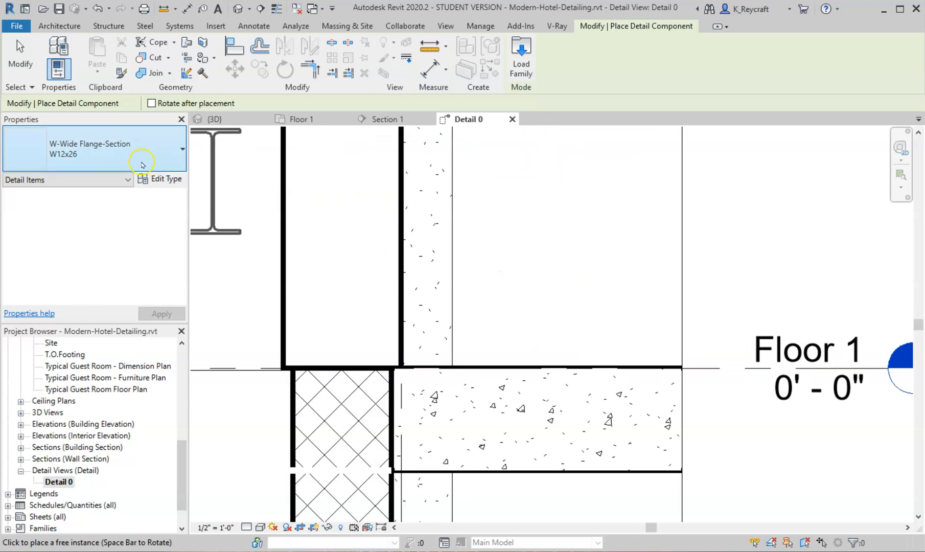
{"action": "left_click", "coordinate": [117, 159]}
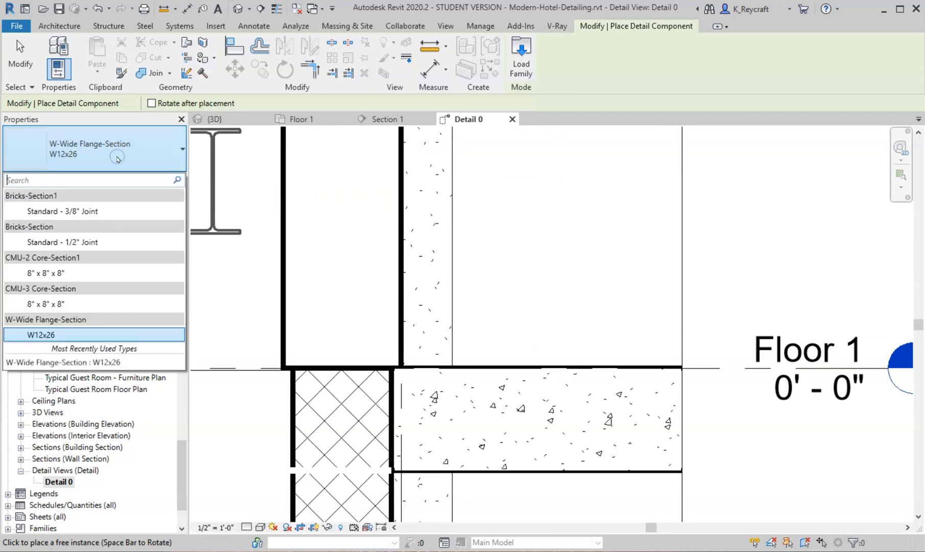
{"action": "left_click", "coordinate": [51, 276]}
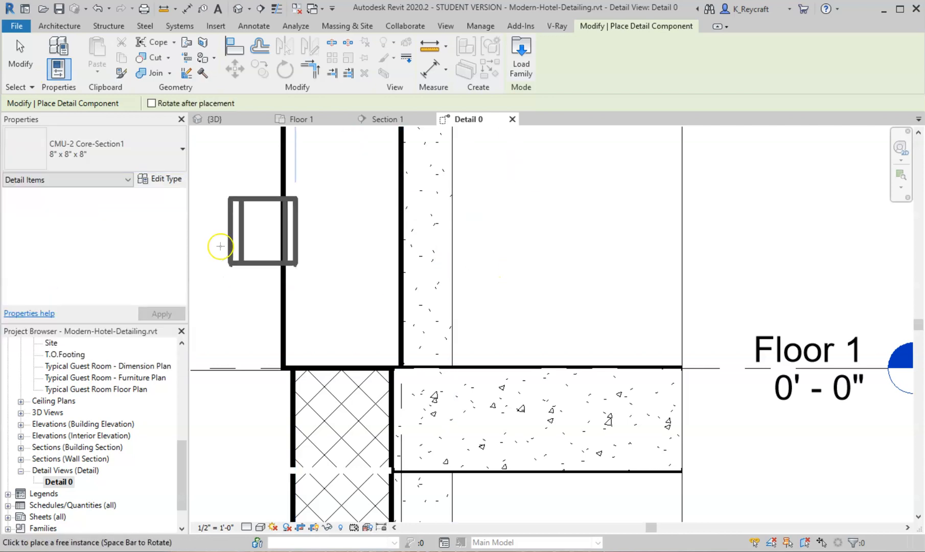
{"action": "left_click", "coordinate": [145, 152]}
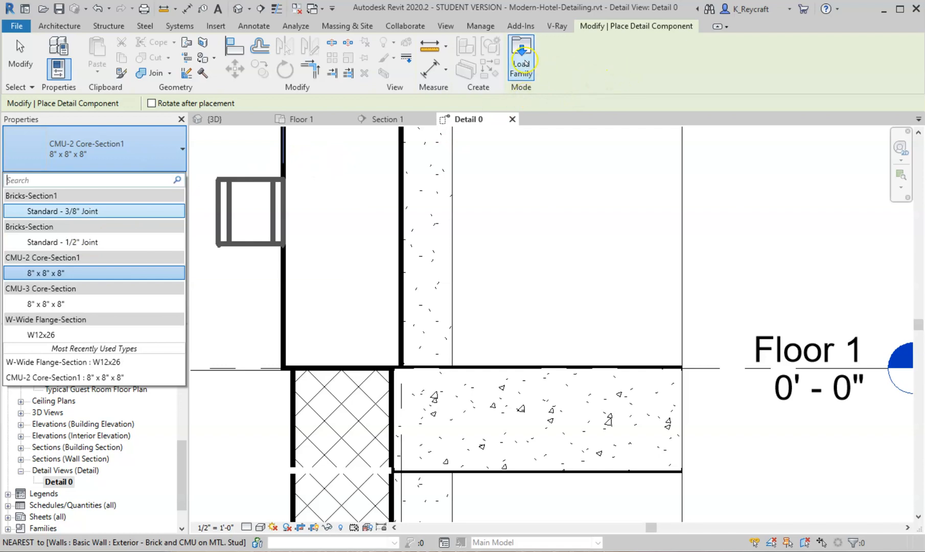
Browse the loadable families to Detail Items, Div 06-Wood and Plastic, 06400-Architectural Woodwork, 06450-Standing and Running Trim
{"action": "left_click", "coordinate": [522, 63]}
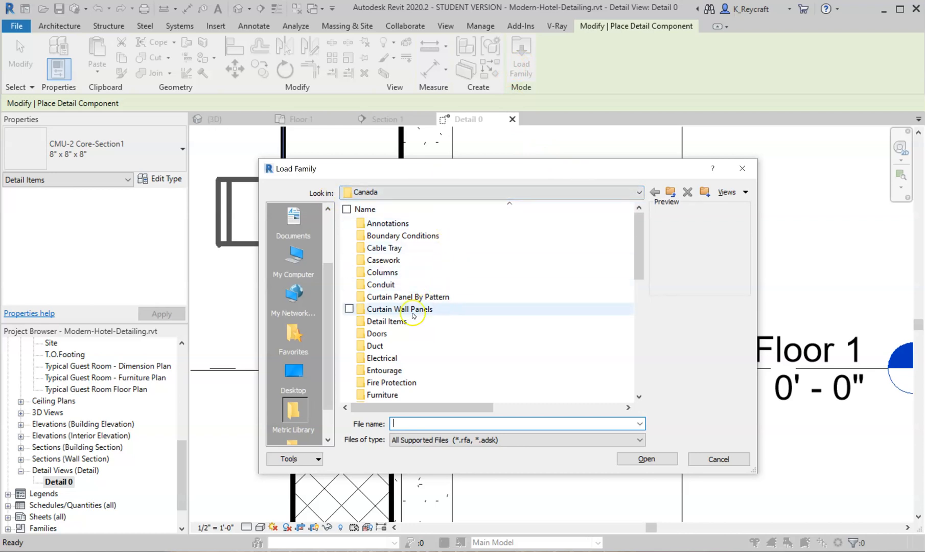
{"action": "double_click", "coordinate": [399, 320]}
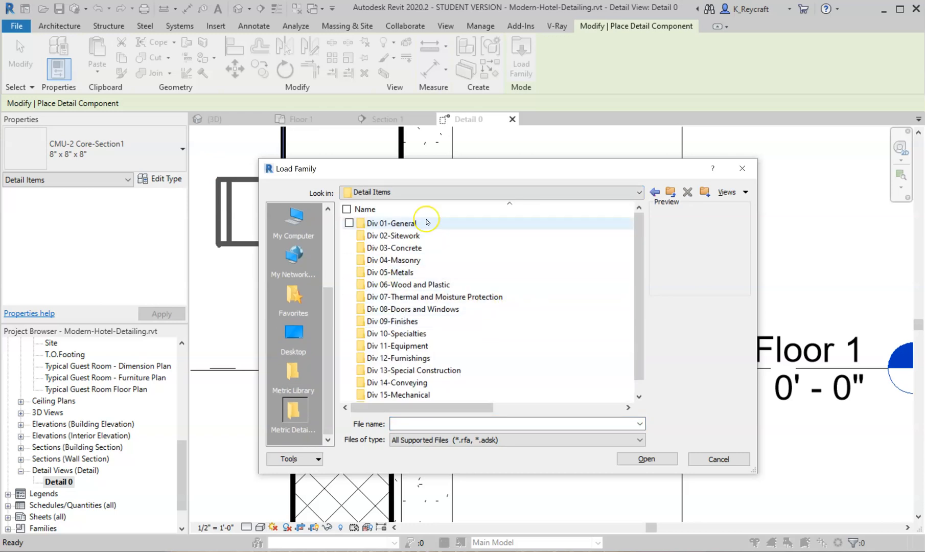
{"action": "scroll", "coordinate": [414, 353], "scroll_direction": "down", "scroll_amount": 1}
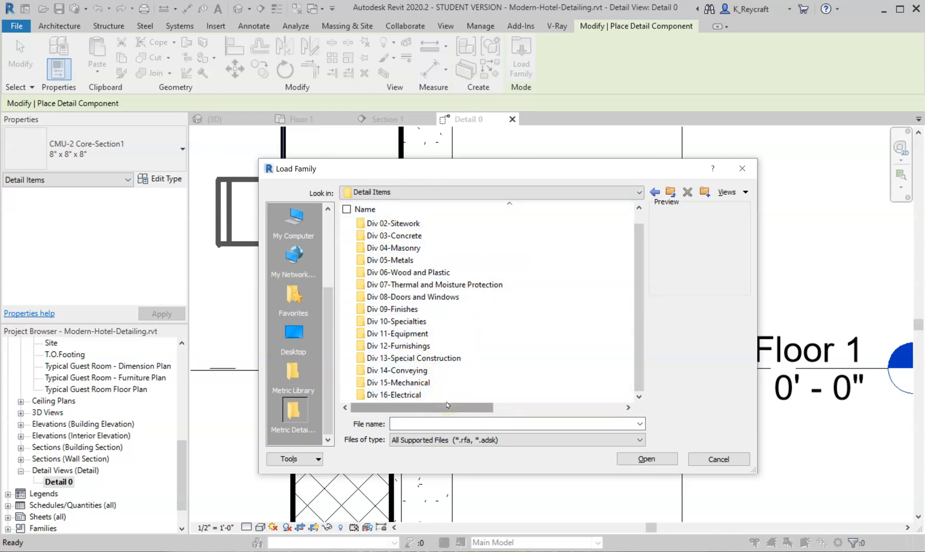
{"action": "double_click", "coordinate": [406, 273]}
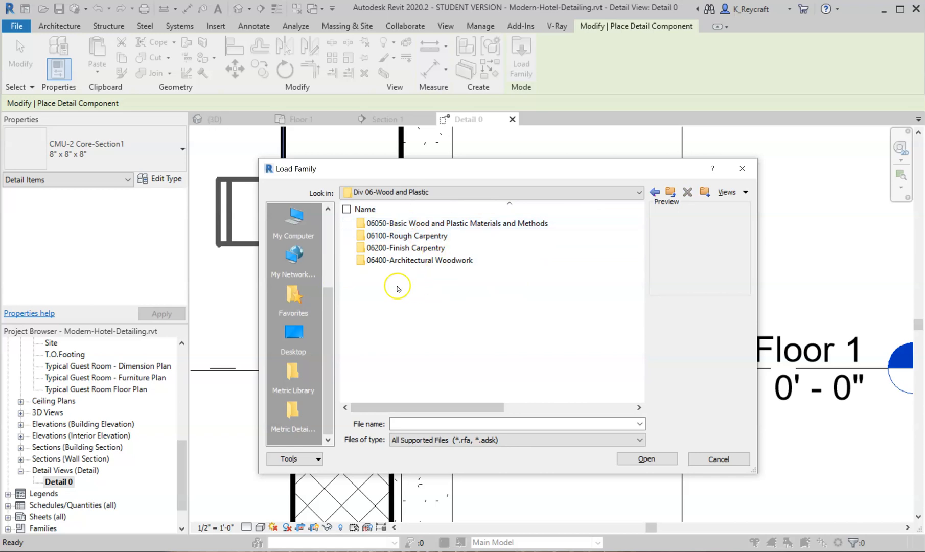
{"action": "double_click", "coordinate": [424, 260]}
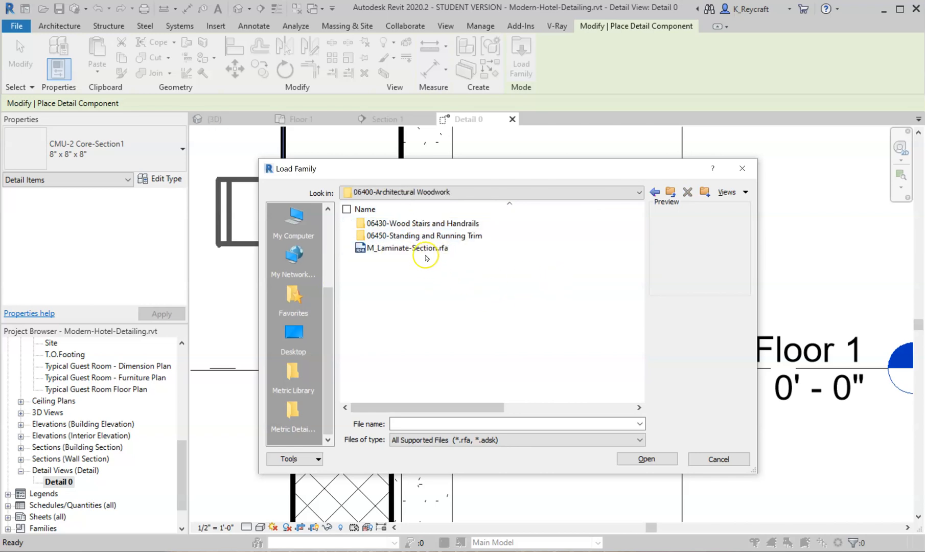
{"action": "left_click", "coordinate": [424, 249]}
{"action": "double_click", "coordinate": [414, 236]}
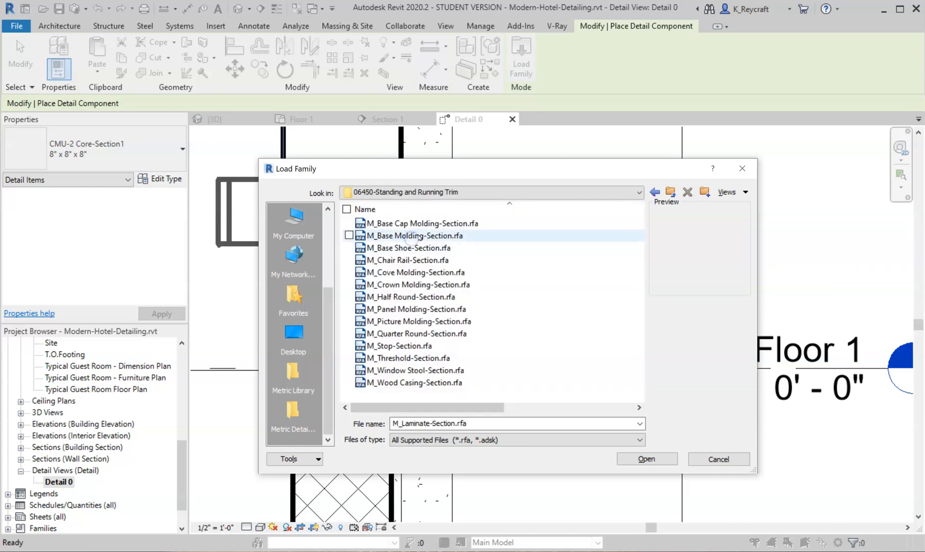
Preview several trim profiles and load the M_Picture Molding-Section.rfa family
{"action": "left_click", "coordinate": [413, 224]}
{"action": "left_click", "coordinate": [412, 248]}
{"action": "left_click", "coordinate": [411, 260]}
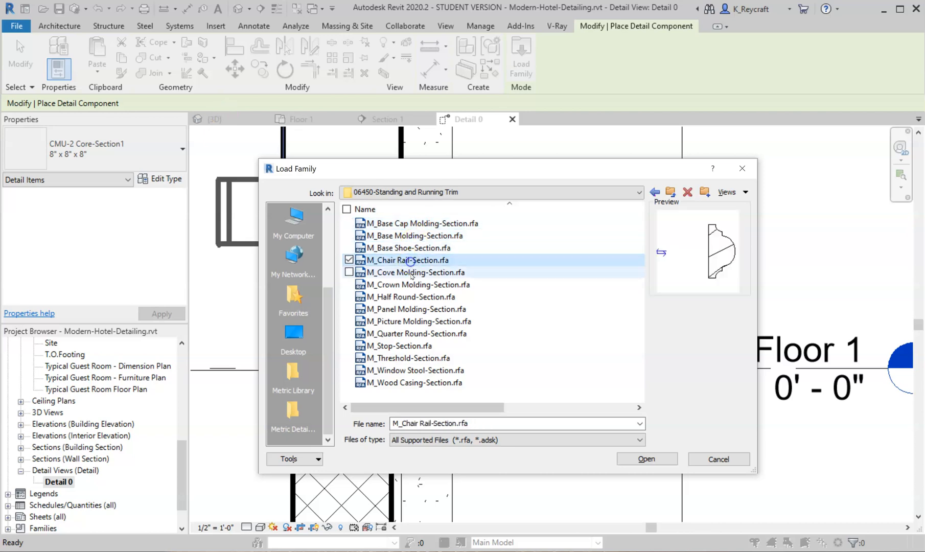
{"action": "left_click", "coordinate": [412, 285]}
{"action": "left_click", "coordinate": [407, 273]}
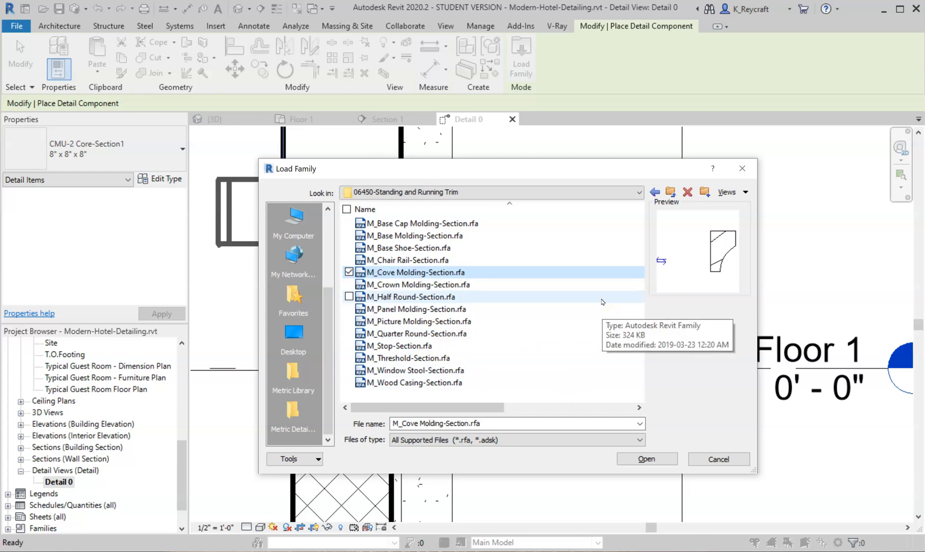
{"action": "left_click", "coordinate": [440, 322]}
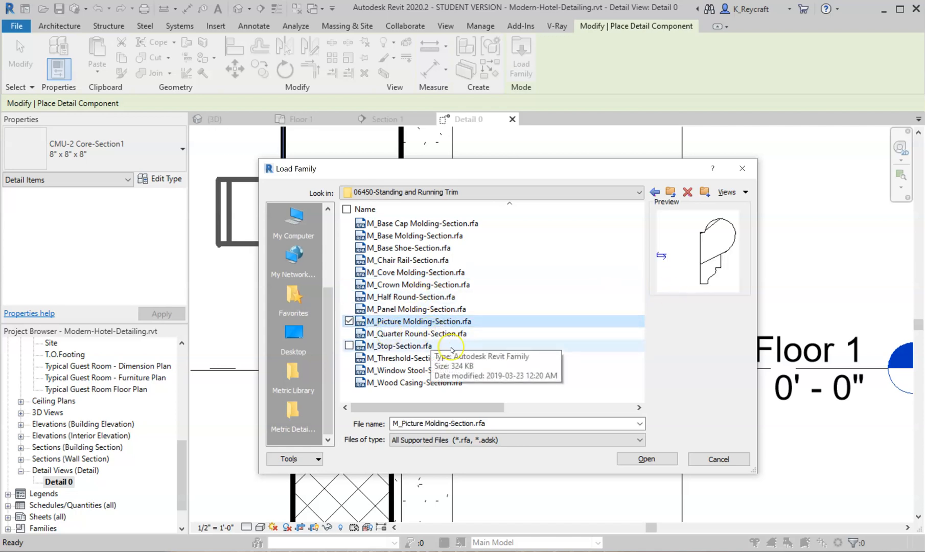
{"action": "left_click", "coordinate": [646, 459]}
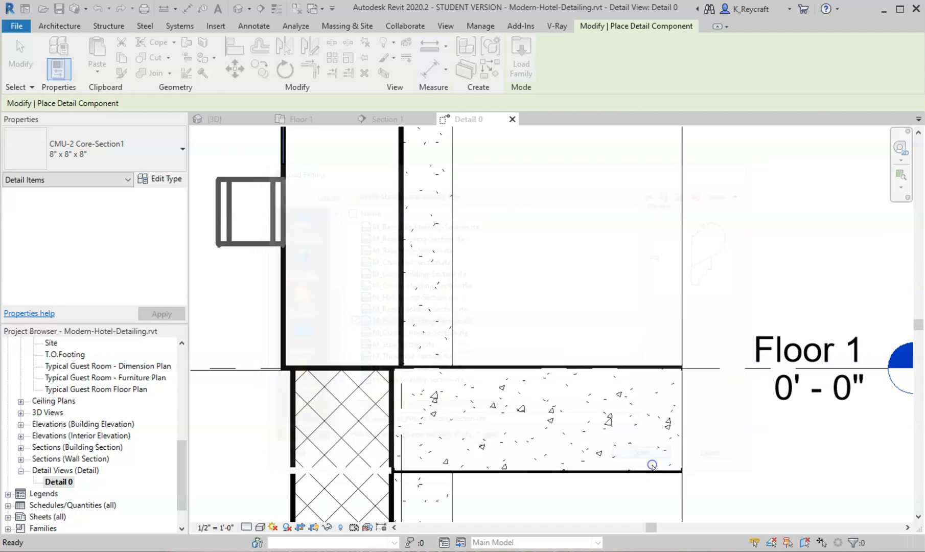
Place the 19x35mm picture molding section against the column's room-side face, a little above the floor slab
{"action": "scroll", "coordinate": [516, 337], "scroll_direction": "up", "scroll_amount": 4}
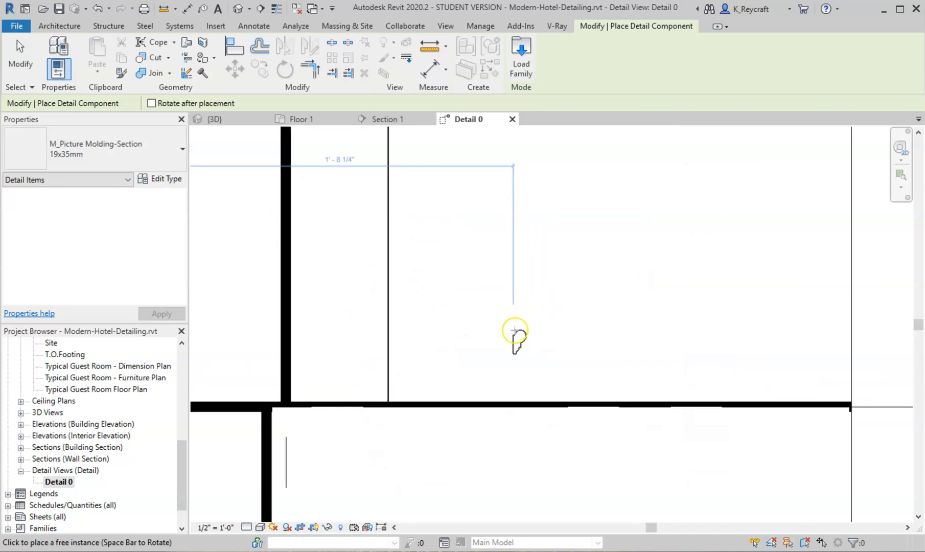
{"action": "scroll", "coordinate": [516, 330], "scroll_direction": "up", "scroll_amount": 2}
{"action": "scroll", "coordinate": [694, 293], "scroll_direction": "down", "scroll_amount": 3}
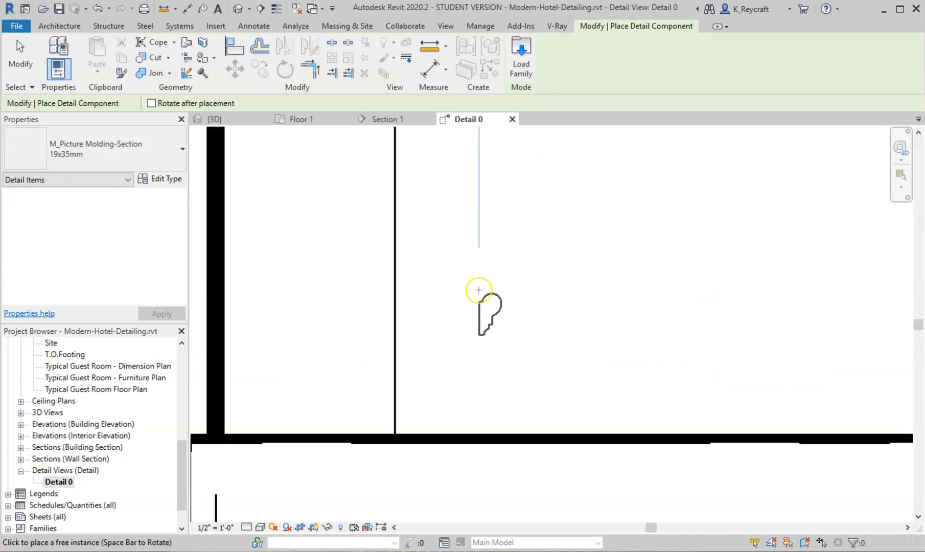
{"action": "left_click", "coordinate": [396, 304]}
{"action": "scroll", "coordinate": [456, 324], "scroll_direction": "up", "scroll_amount": 3}
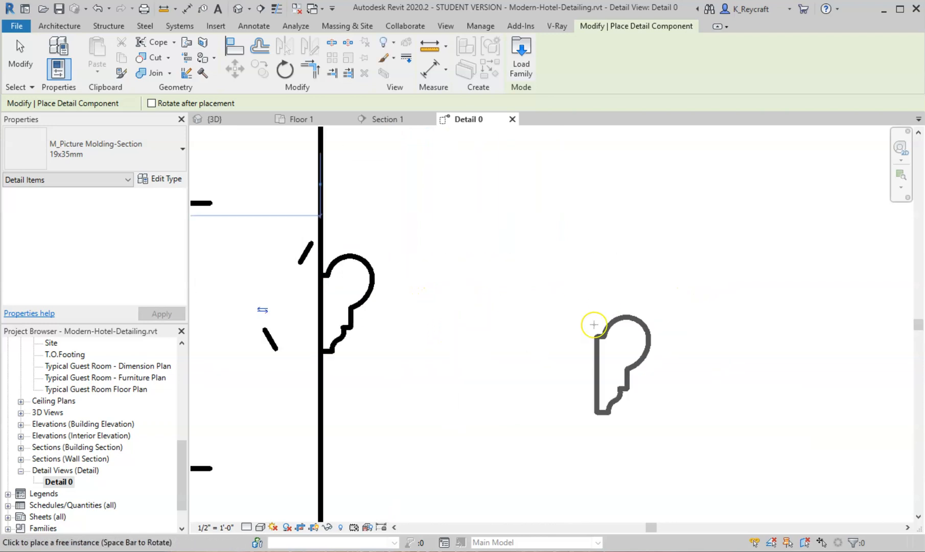
{"action": "key", "text": "Escape"}
{"action": "key", "text": "Escape"}
{"action": "scroll", "coordinate": [590, 261], "scroll_direction": "down", "scroll_amount": 3}
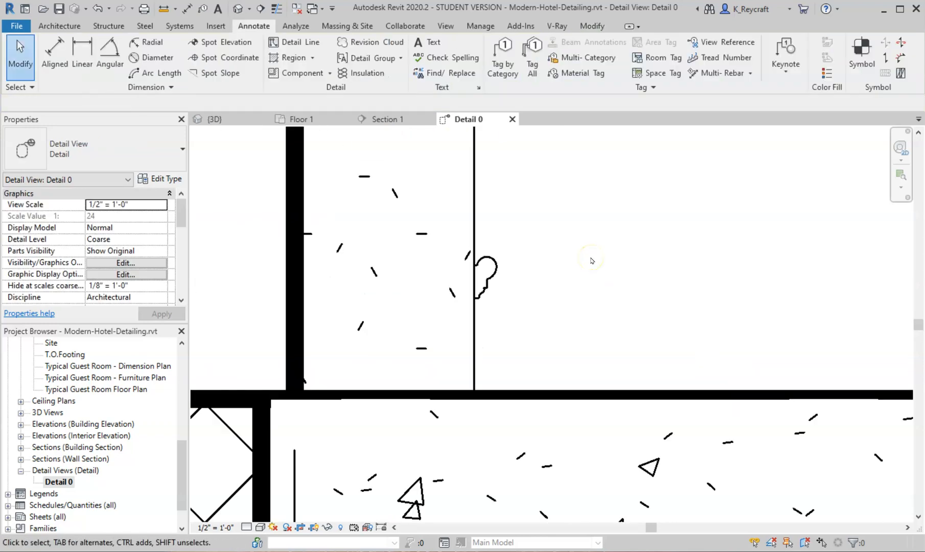
{"action": "scroll", "coordinate": [591, 261], "scroll_direction": "down", "scroll_amount": 2}
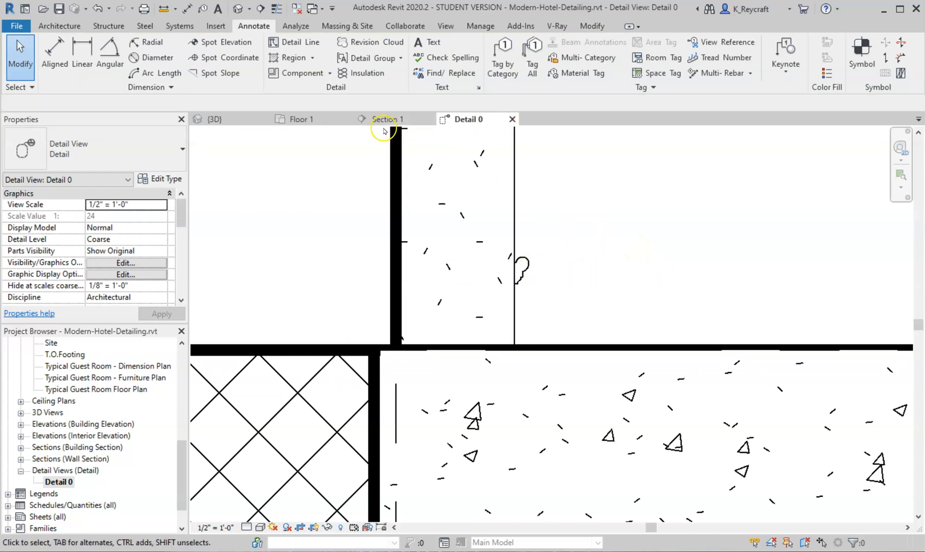
Draw a vertical CMU repeating detail about 2'-1" high in the open area above the slab, on the room side of the column
{"action": "left_click", "coordinate": [294, 73]}
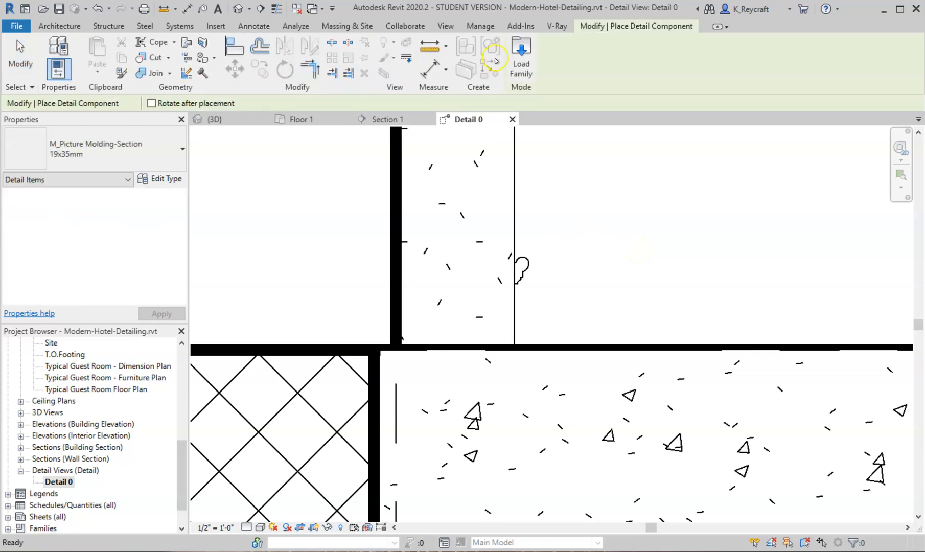
{"action": "key", "text": "Escape"}
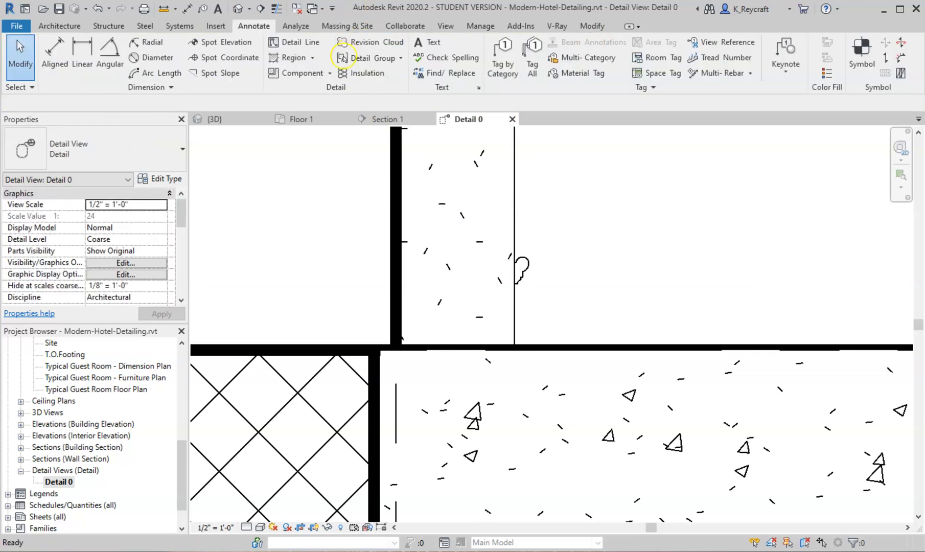
{"action": "left_click", "coordinate": [330, 75]}
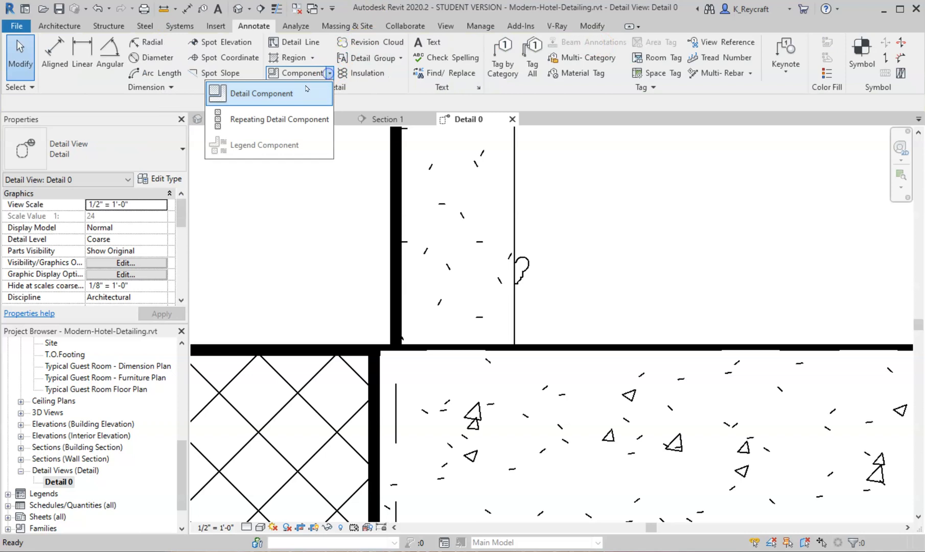
{"action": "left_click", "coordinate": [271, 121]}
{"action": "left_click", "coordinate": [101, 146]}
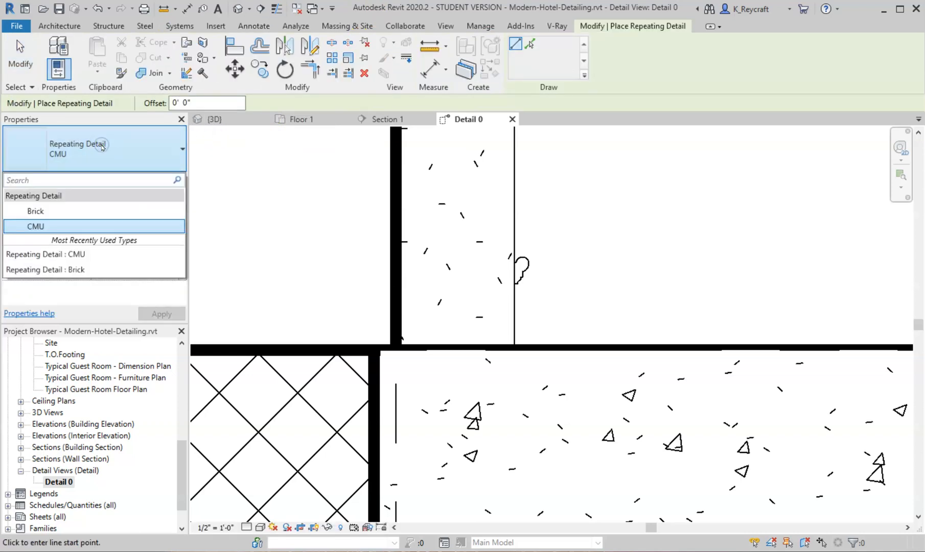
{"action": "scroll", "coordinate": [504, 270], "scroll_direction": "down", "scroll_amount": 3}
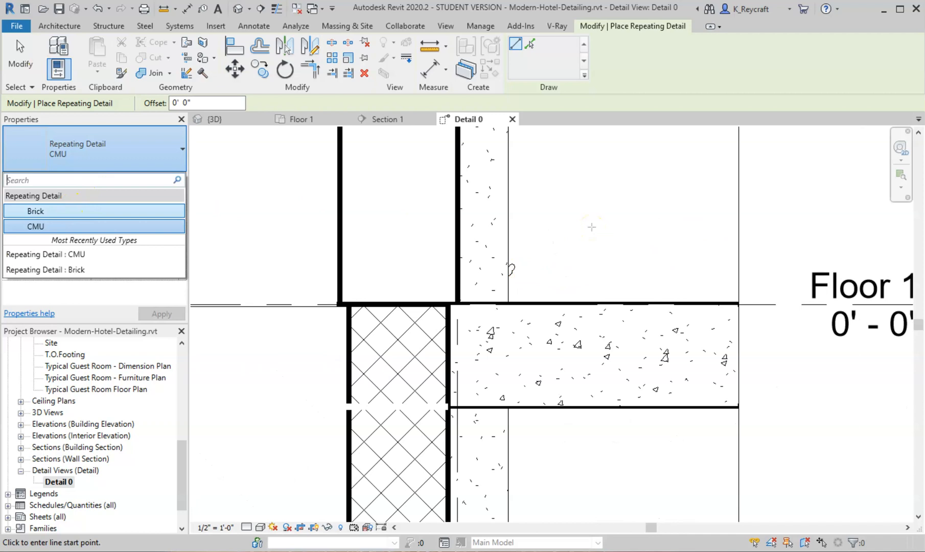
{"action": "left_click", "coordinate": [596, 264]}
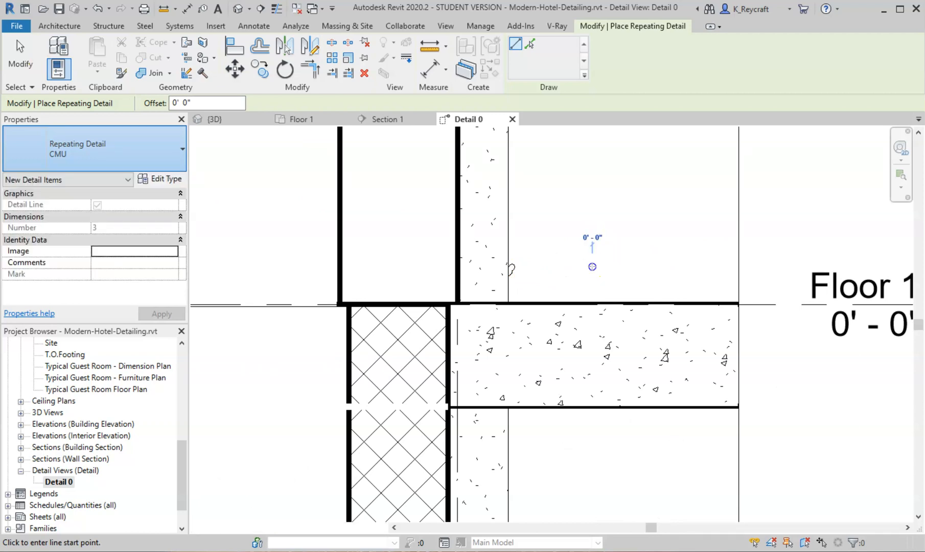
{"action": "middle_click_drag", "start_coordinate": [594, 207], "coordinate": [592, 389]}
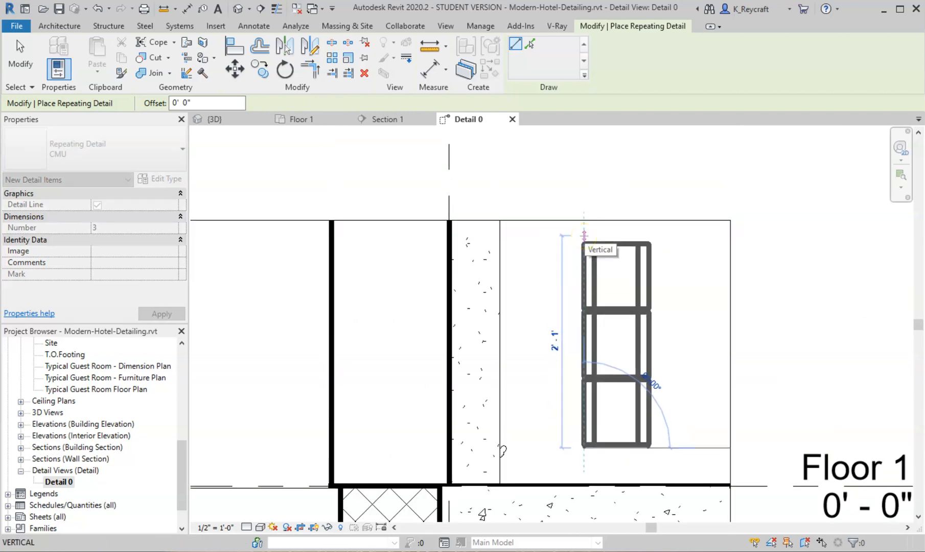
{"action": "left_click", "coordinate": [584, 236]}
{"action": "scroll", "coordinate": [605, 383], "scroll_direction": "up", "scroll_amount": 2}
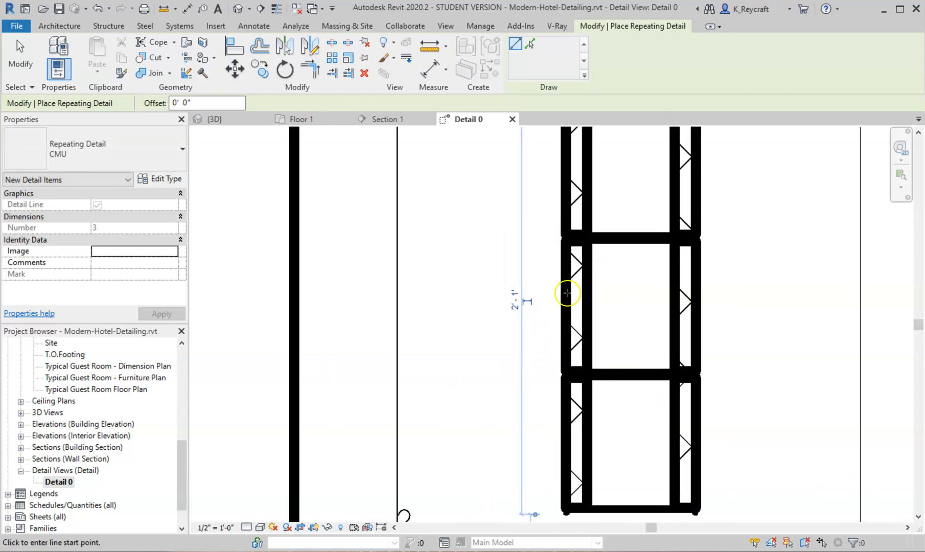
{"action": "scroll", "coordinate": [567, 292], "scroll_direction": "down", "scroll_amount": 3}
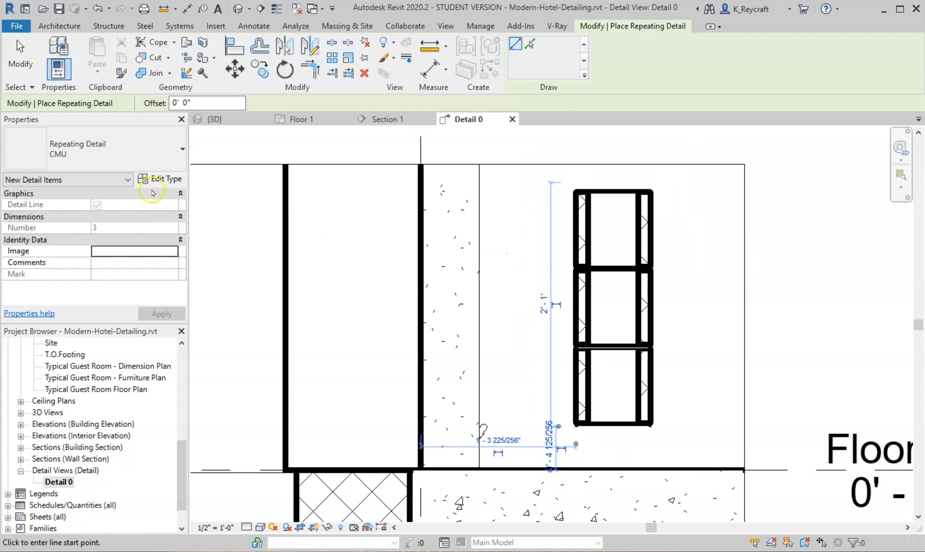
Draw a vertical Brick repeating detail about 2'-0 1/2" high in the open area outside the exterior wall, above floor level
{"action": "left_click", "coordinate": [127, 145]}
{"action": "left_click", "coordinate": [86, 213]}
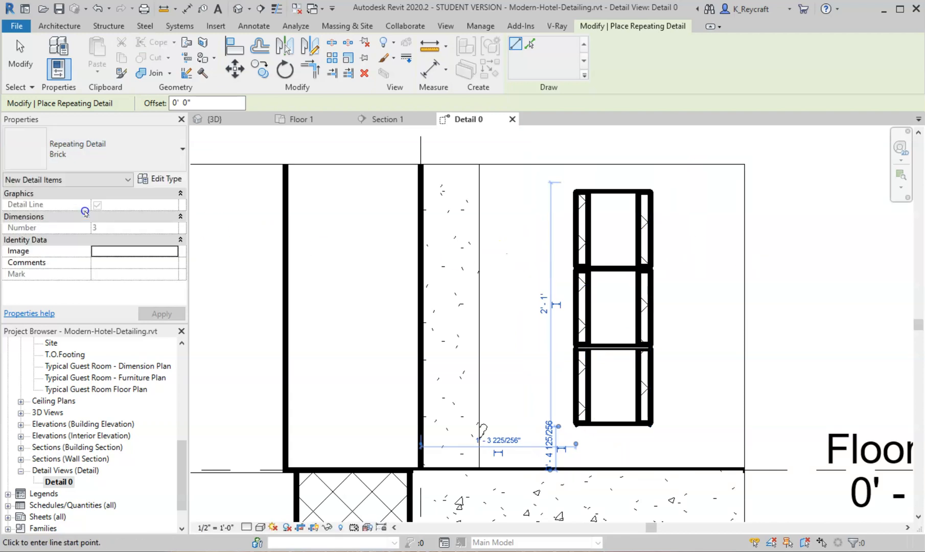
{"action": "scroll", "coordinate": [281, 324], "scroll_direction": "down", "scroll_amount": 1}
{"action": "middle_click_drag", "start_coordinate": [292, 324], "coordinate": [488, 330]}
{"action": "scroll", "coordinate": [488, 329], "scroll_direction": "down", "scroll_amount": 1}
{"action": "left_click", "coordinate": [372, 403]}
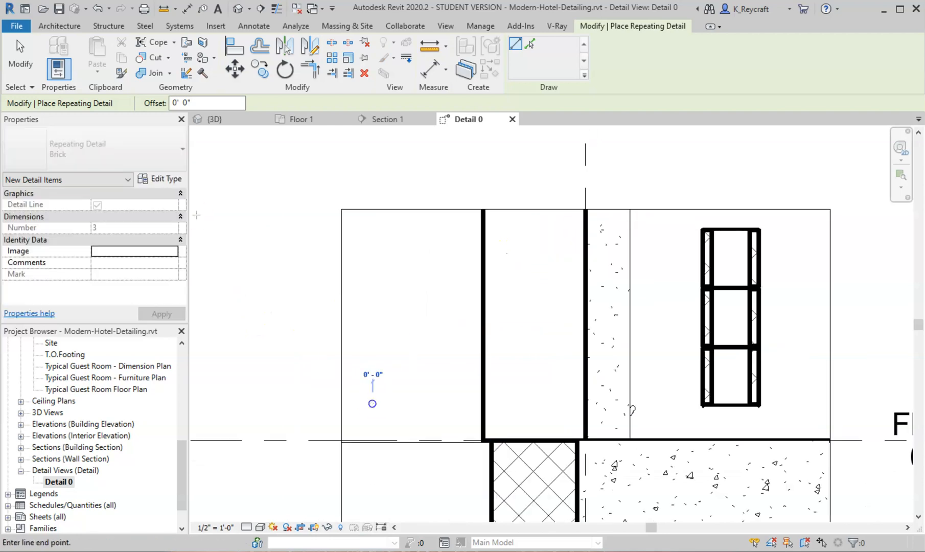
{"action": "left_click", "coordinate": [373, 222]}
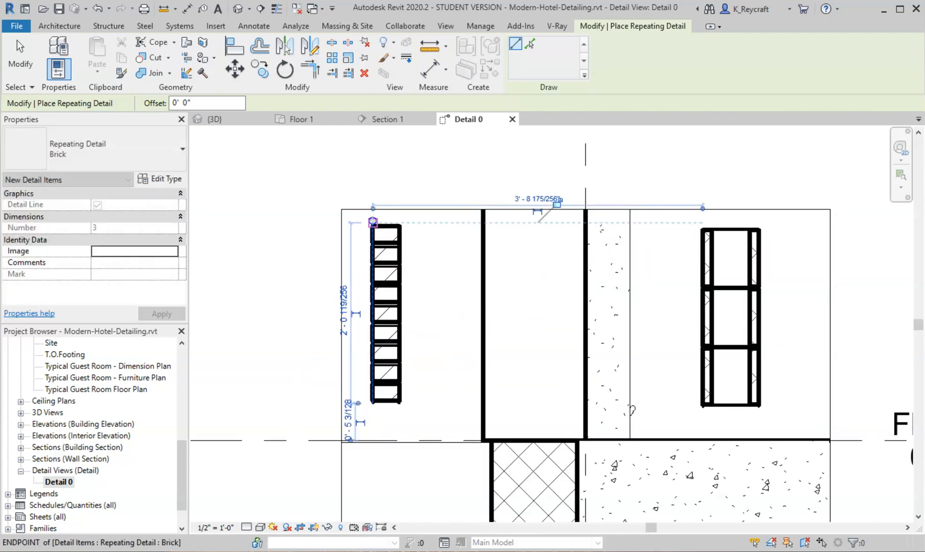
{"action": "key", "text": "Escape"}
{"action": "scroll", "coordinate": [400, 289], "scroll_direction": "up", "scroll_amount": 3}
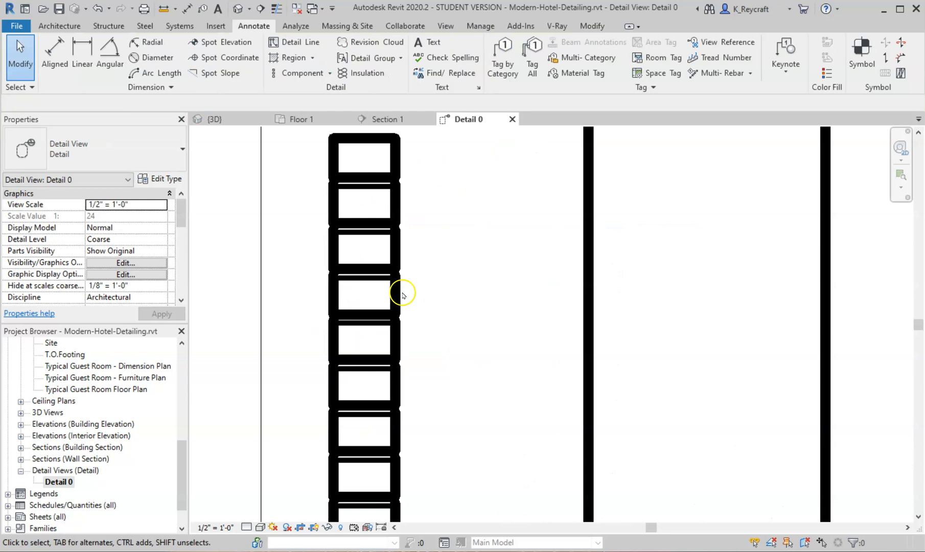
{"action": "scroll", "coordinate": [370, 249], "scroll_direction": "down", "scroll_amount": 3}
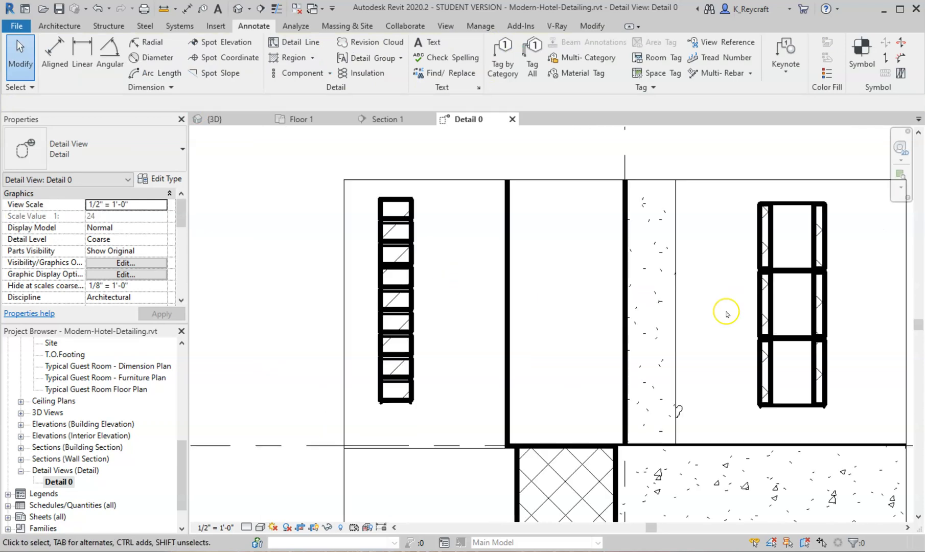
{"action": "scroll", "coordinate": [818, 307], "scroll_direction": "up", "scroll_amount": 4}
{"action": "scroll", "coordinate": [819, 326], "scroll_direction": "down", "scroll_amount": 4}
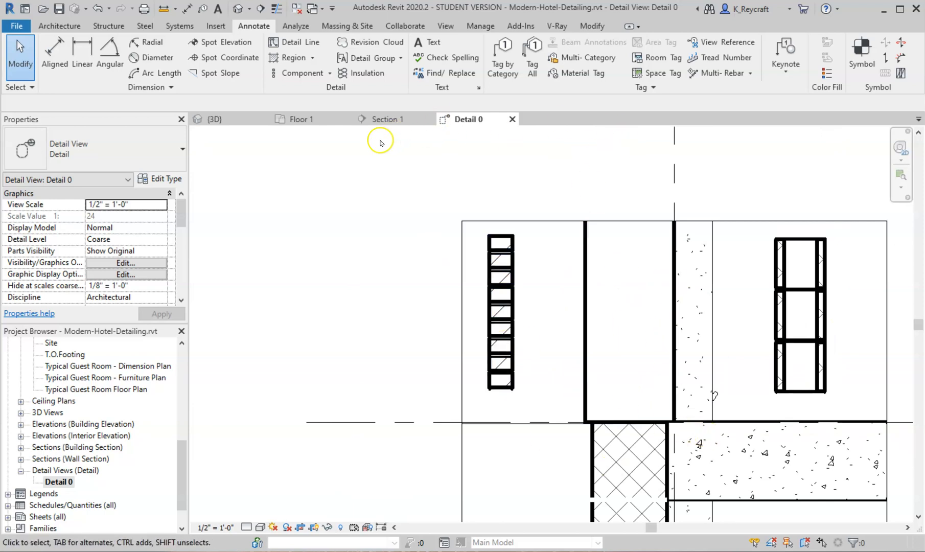
Draw a vertical run of 3 1/2" wide batt insulation about 1'-11" long in the open area outside the wall, below floor level
{"action": "left_click", "coordinate": [356, 73]}
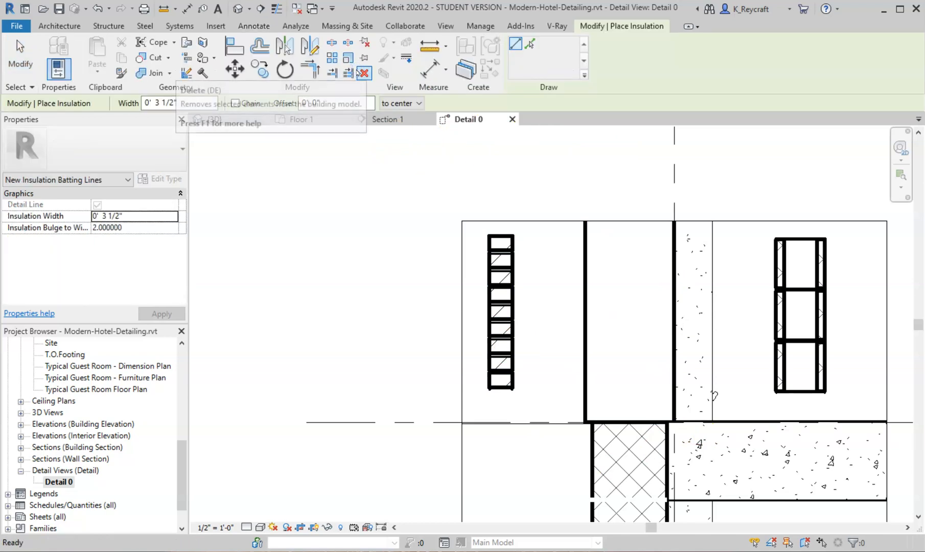
{"action": "middle_click_drag", "start_coordinate": [526, 451], "coordinate": [458, 270]}
{"action": "scroll", "coordinate": [457, 269], "scroll_direction": "down", "scroll_amount": 1}
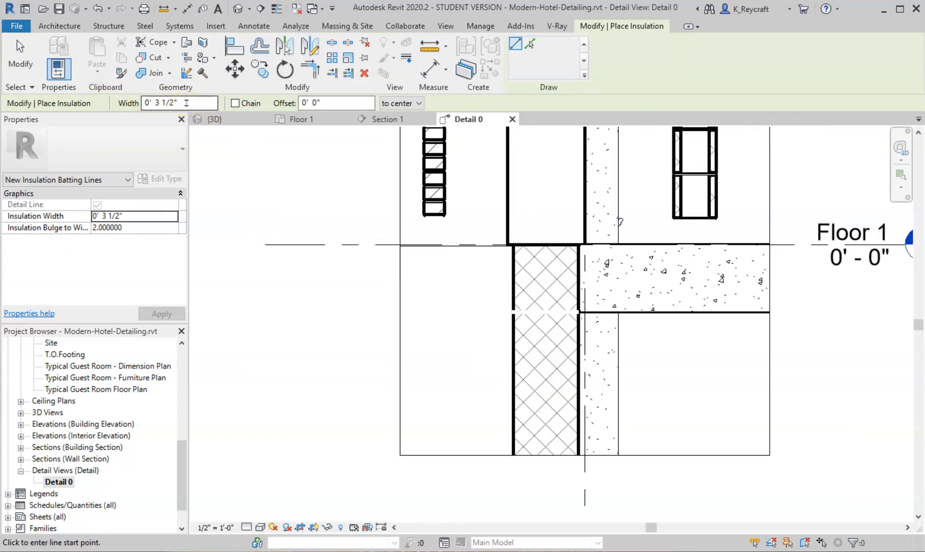
{"action": "left_click", "coordinate": [189, 105]}
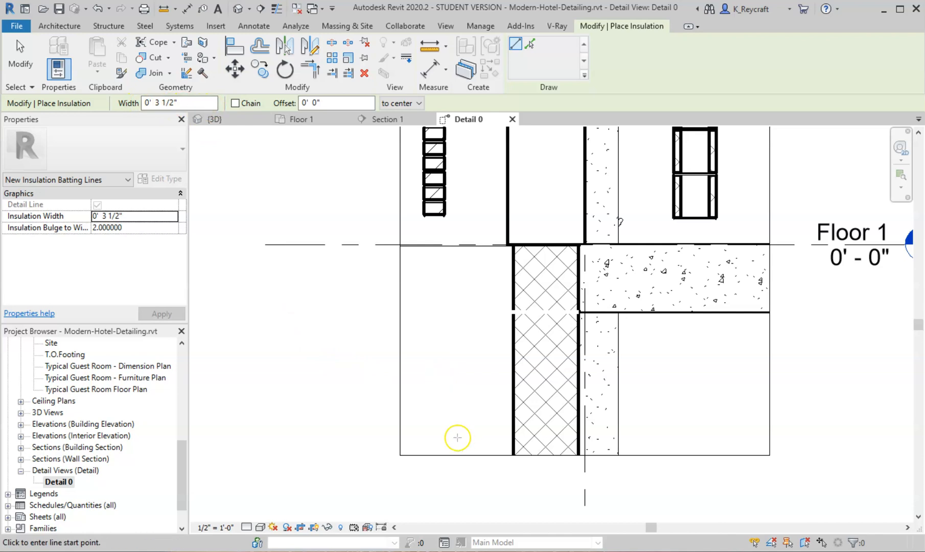
{"action": "left_click", "coordinate": [440, 424]}
{"action": "scroll", "coordinate": [440, 393], "scroll_direction": "up", "scroll_amount": 4}
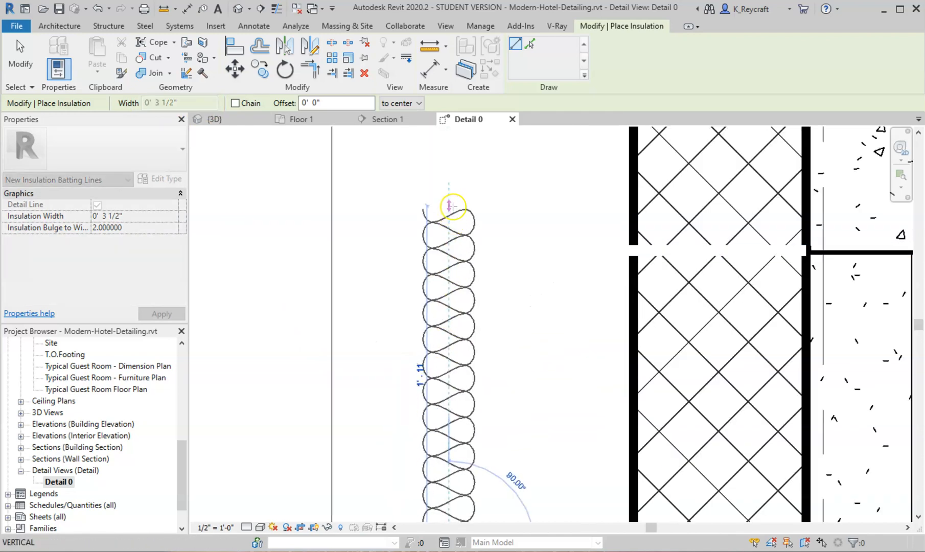
{"action": "left_click", "coordinate": [450, 206]}
{"action": "scroll", "coordinate": [450, 206], "scroll_direction": "down", "scroll_amount": 3}
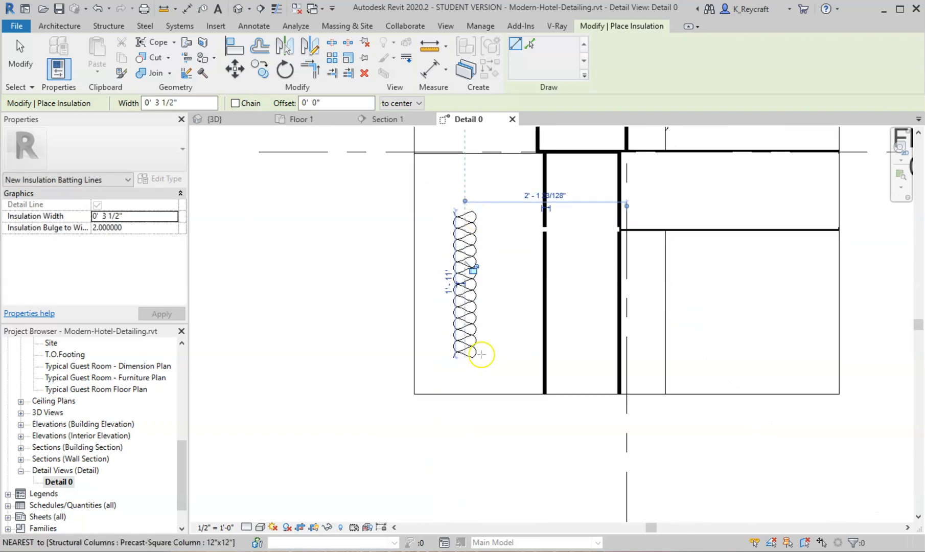
{"action": "key", "text": "Escape"}
{"action": "key", "text": "Escape"}
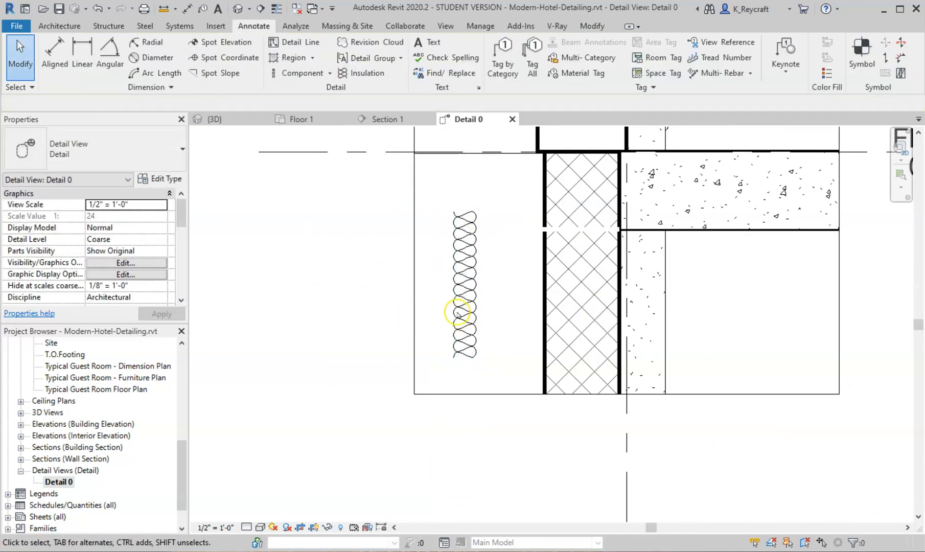
Set the width of the batt insulation to 5.5"
{"action": "left_click", "coordinate": [475, 318]}
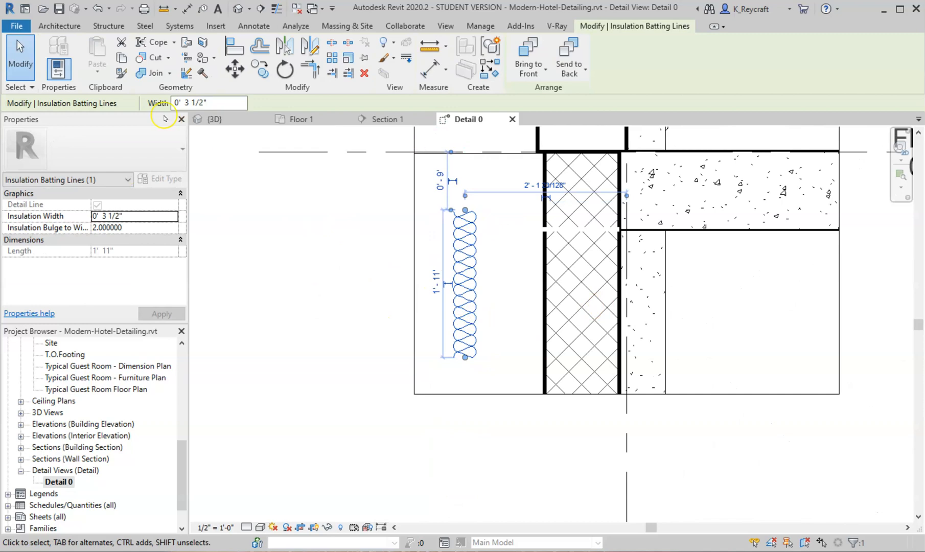
{"action": "left_click_drag", "start_coordinate": [215, 103], "coordinate": [136, 104]}
{"action": "type", "text": "5.5"}
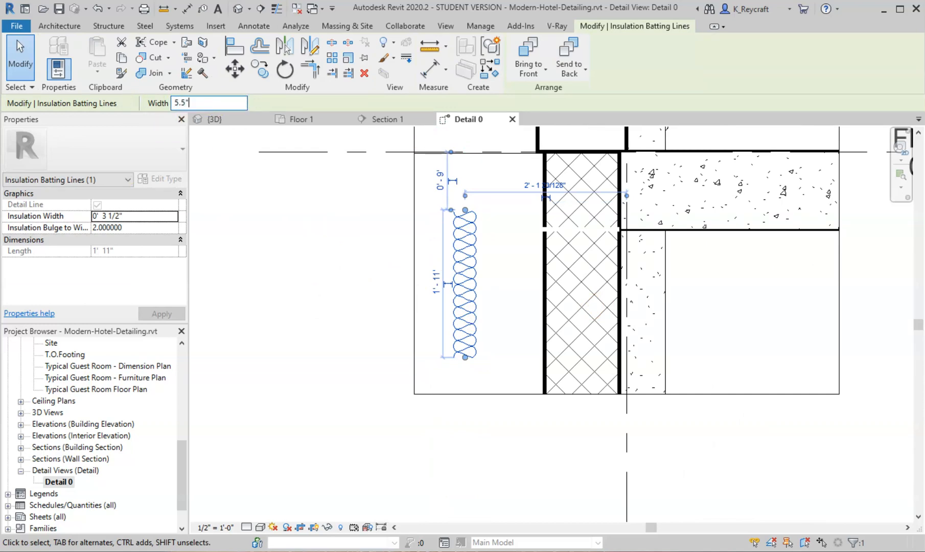
{"action": "key", "text": "Return"}
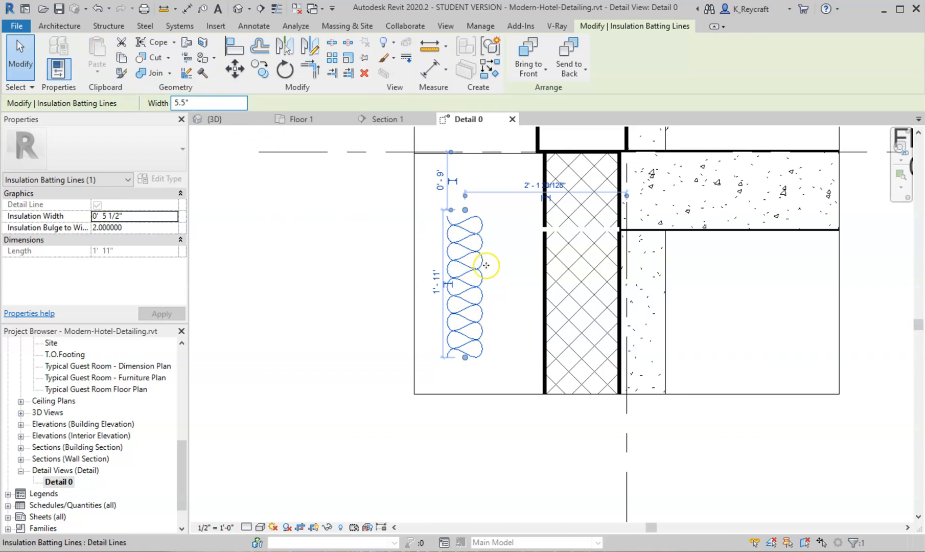
{"action": "left_click", "coordinate": [517, 280]}
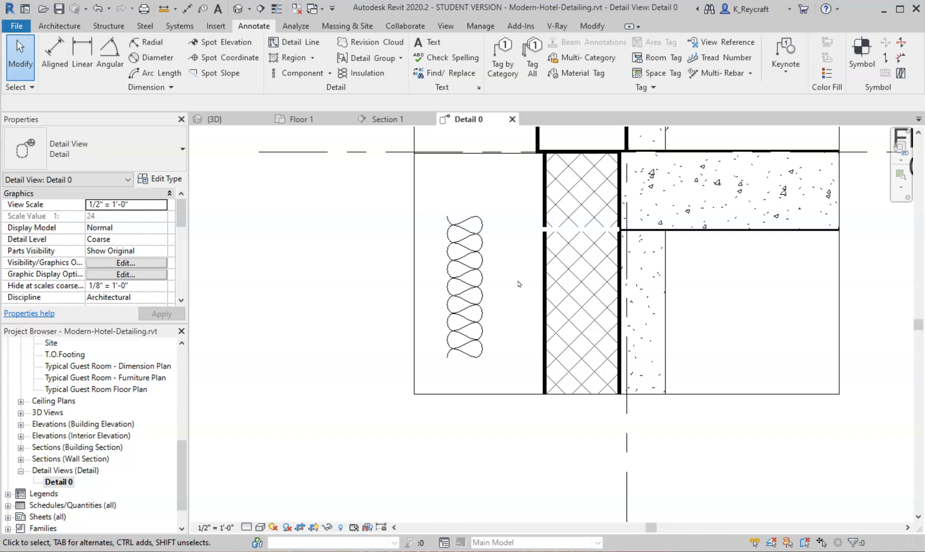
Load the M_Break Line.rfa detail component from the Div 01-General folder of the metric detail items library
{"action": "scroll", "coordinate": [639, 270], "scroll_direction": "up", "scroll_amount": 5}
{"action": "middle_click_drag", "start_coordinate": [639, 270], "coordinate": [291, 489]}
{"action": "scroll", "coordinate": [417, 424], "scroll_direction": "down", "scroll_amount": 2}
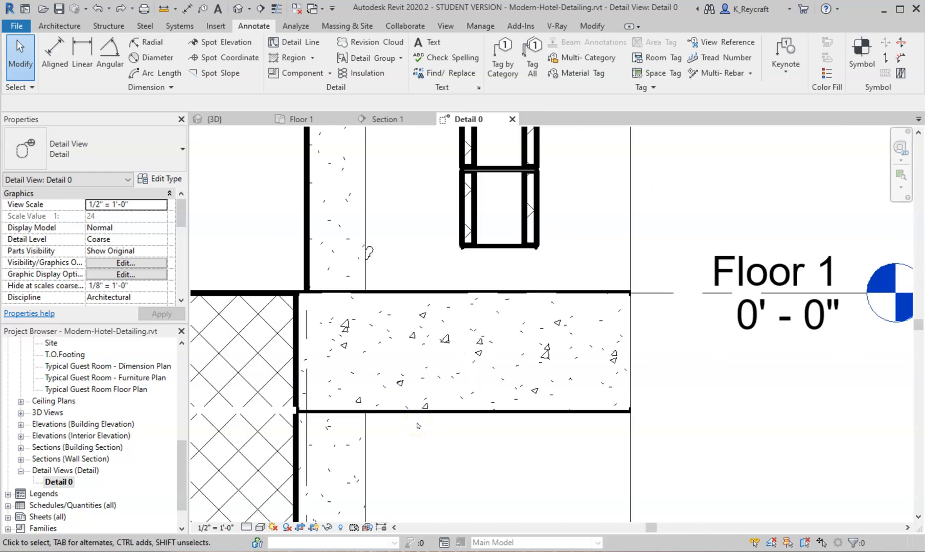
{"action": "scroll", "coordinate": [562, 425], "scroll_direction": "up", "scroll_amount": 1}
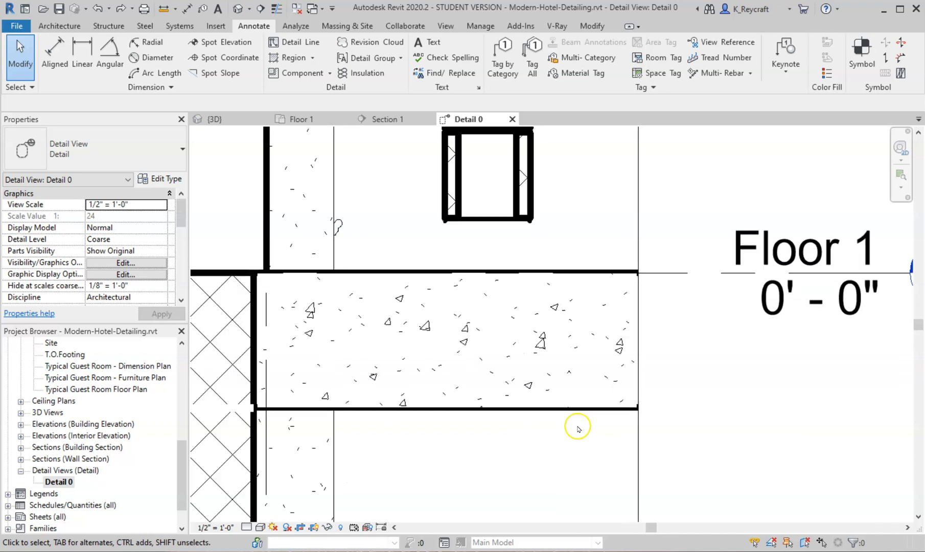
{"action": "left_click", "coordinate": [301, 74]}
{"action": "left_click", "coordinate": [521, 64]}
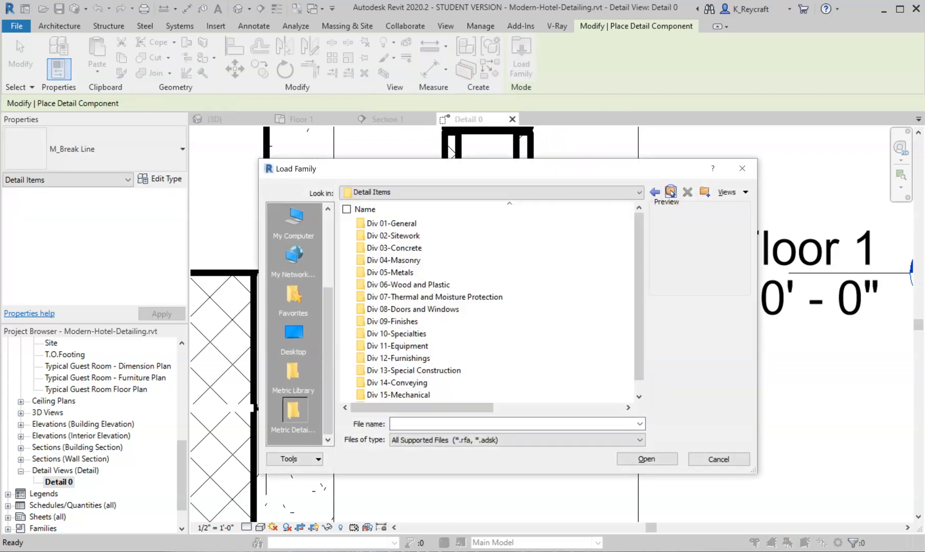
{"action": "double_click", "coordinate": [391, 225]}
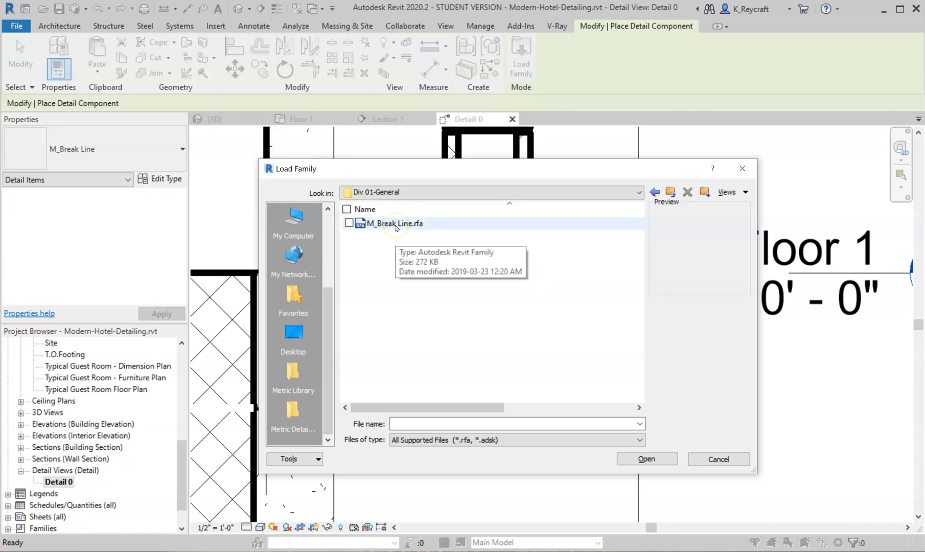
{"action": "double_click", "coordinate": [396, 225]}
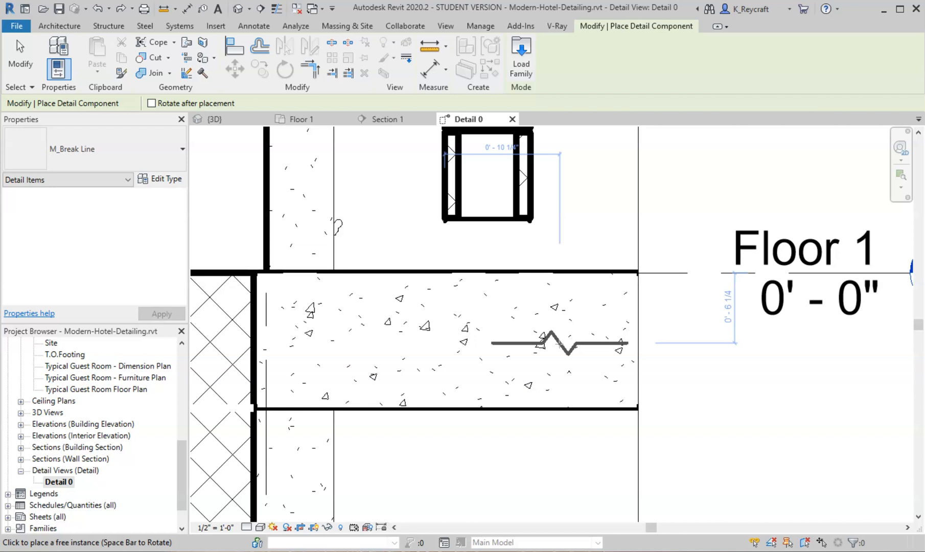
Place the break line vertically across the concrete floor slab near its cut end, rotated so its mask covers the slab end
{"action": "key", "text": "space"}
{"action": "key", "text": "space"}
{"action": "key", "text": "space"}
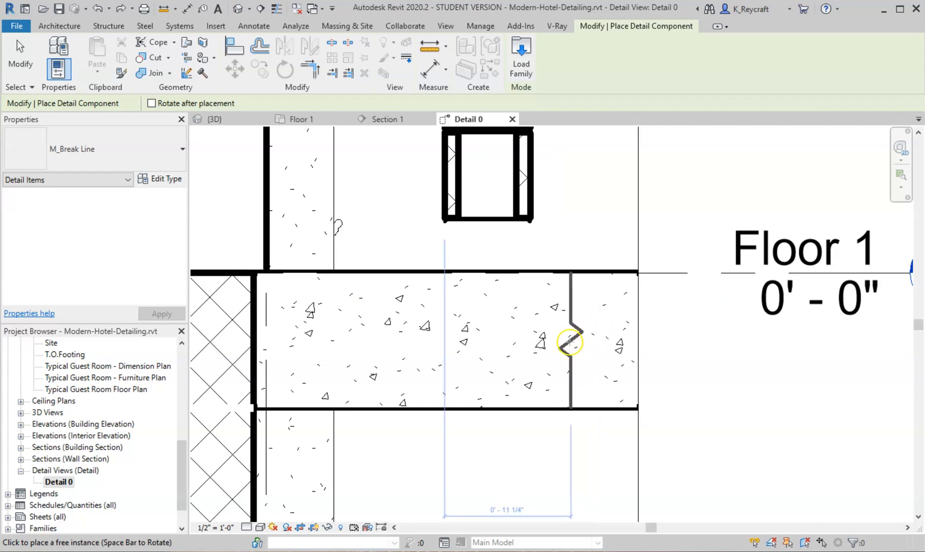
{"action": "left_click", "coordinate": [570, 340]}
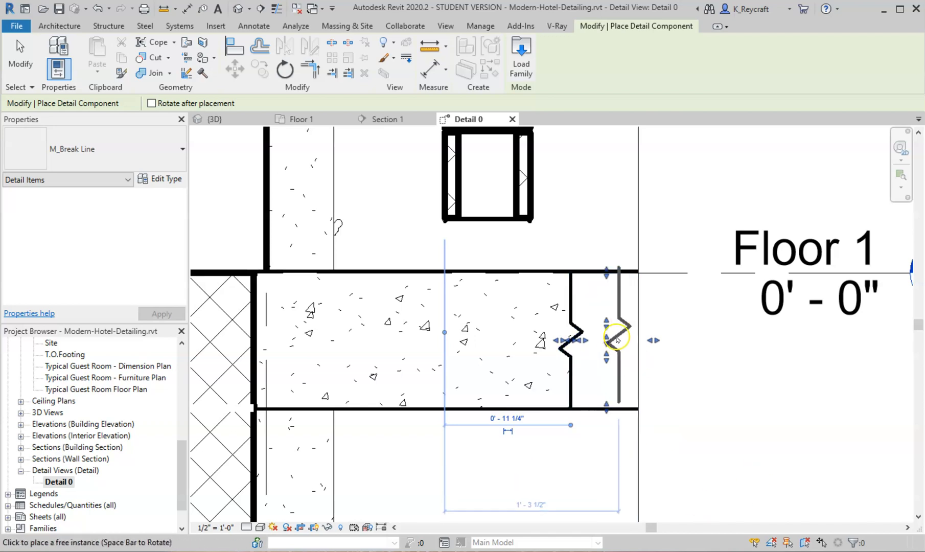
{"action": "key", "text": "Escape"}
{"action": "key", "text": "Escape"}
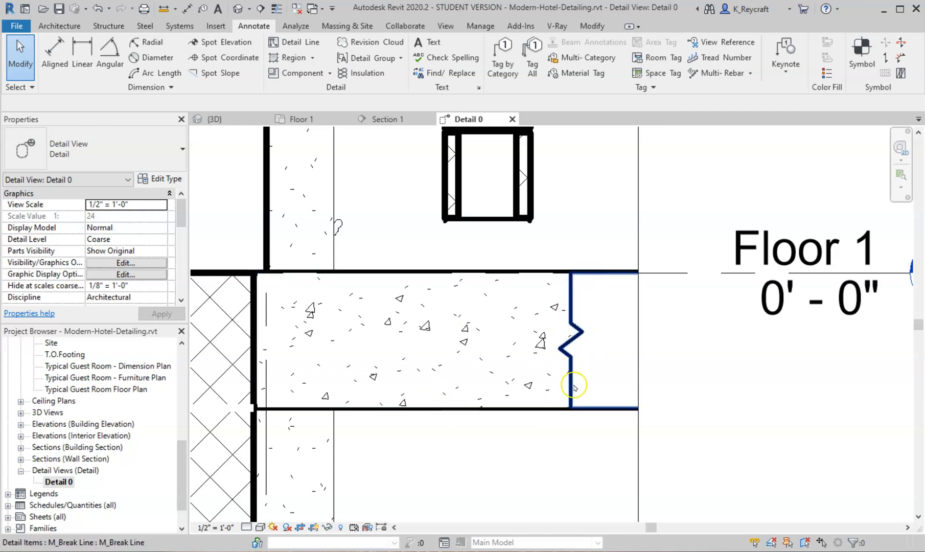
Extend the slab break line beyond the slab's upper and lower edges, to about 7 7/8" above and 7 13/16" below its centre
{"action": "left_click", "coordinate": [571, 307]}
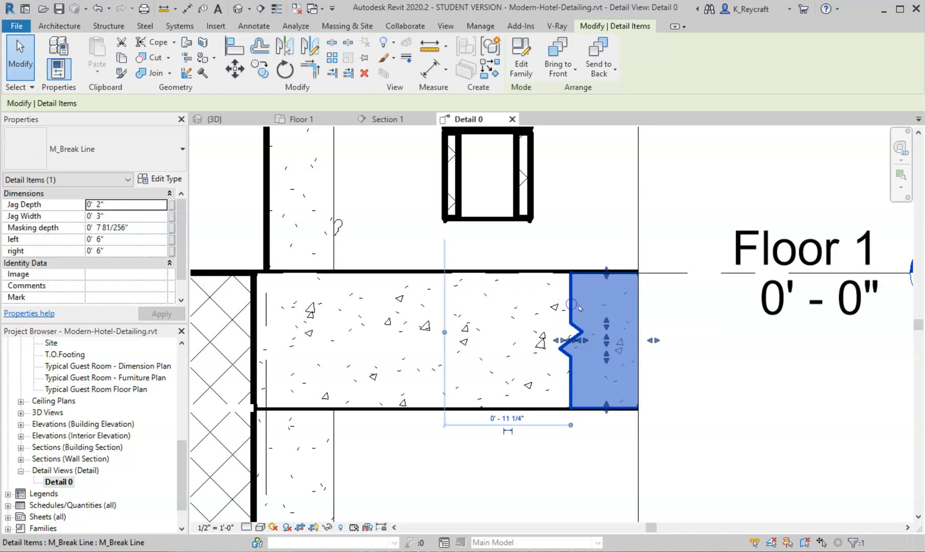
{"action": "left_click_drag", "start_coordinate": [606, 271], "coordinate": [606, 254]}
{"action": "left_click_drag", "start_coordinate": [603, 406], "coordinate": [602, 429]}
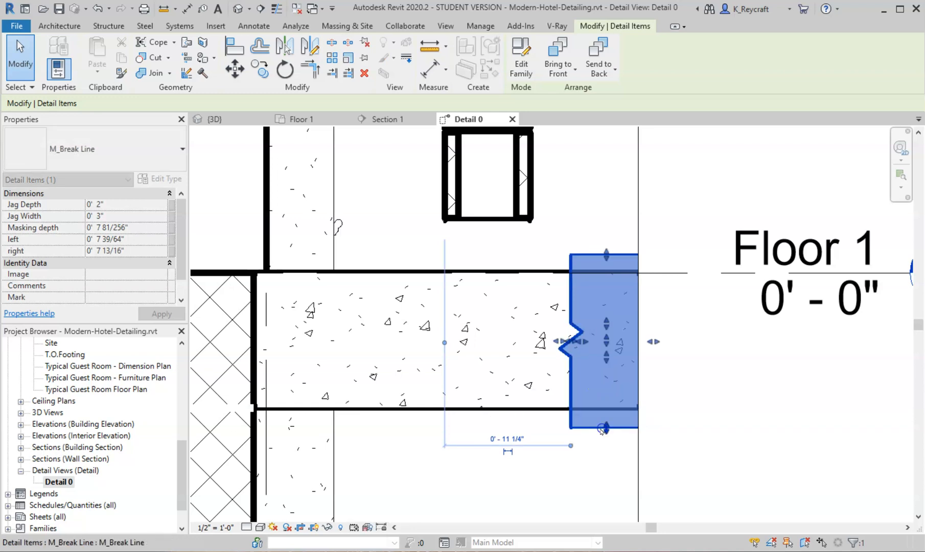
{"action": "left_click", "coordinate": [694, 394]}
{"action": "left_click", "coordinate": [761, 421]}
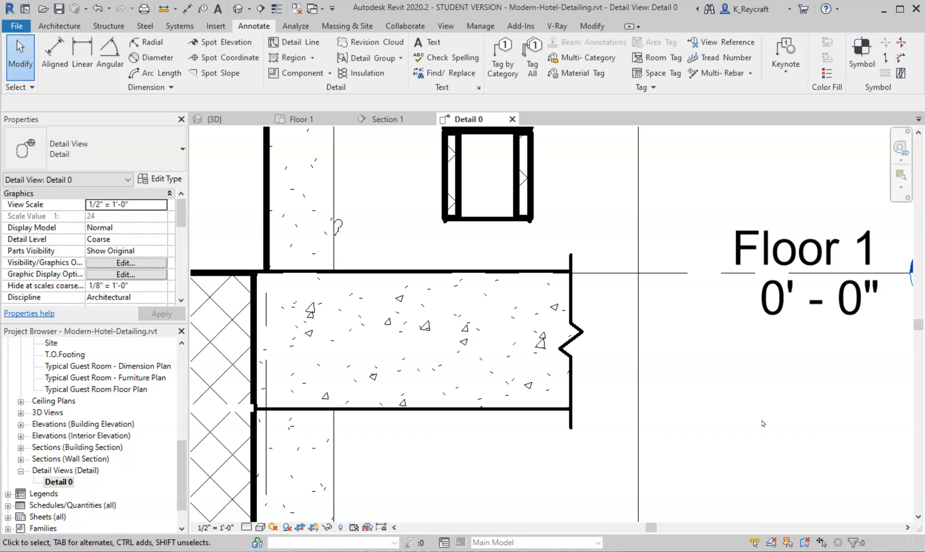
{"action": "left_click", "coordinate": [586, 259]}
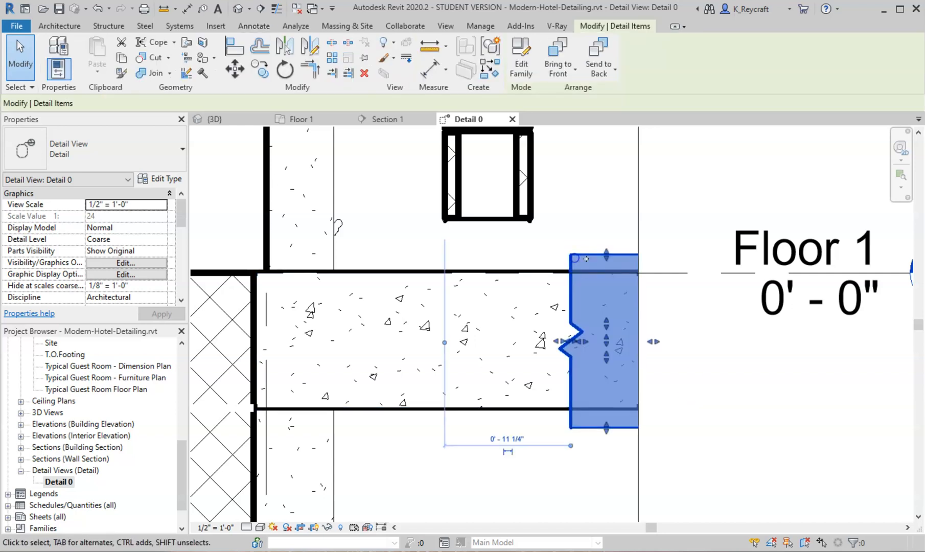
{"action": "left_click_drag", "start_coordinate": [606, 254], "coordinate": [606, 249]}
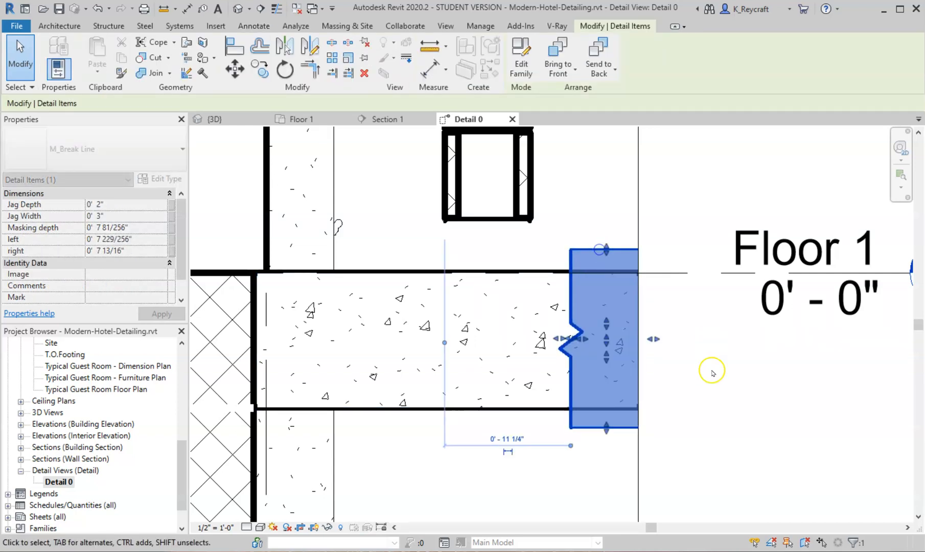
{"action": "left_click", "coordinate": [683, 449]}
Place a horizontal break line across the wall near the upper edge of the detail, with its mask covering the wall's upper end
{"action": "scroll", "coordinate": [739, 460], "scroll_direction": "down", "scroll_amount": 3}
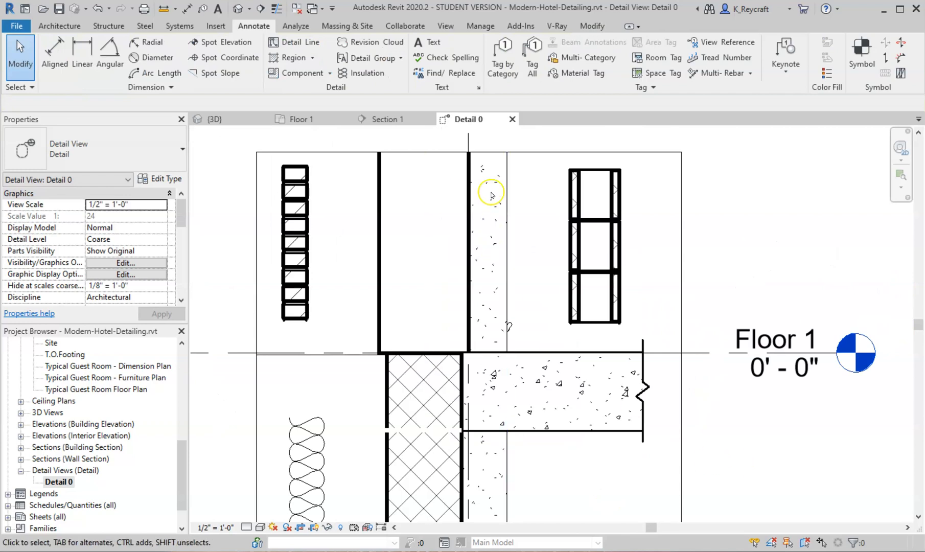
{"action": "left_click", "coordinate": [302, 73]}
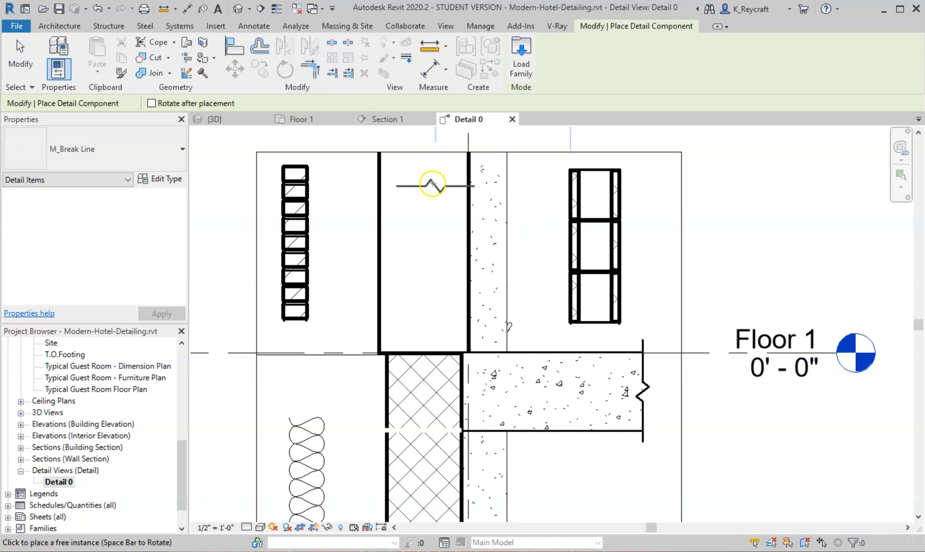
{"action": "left_click", "coordinate": [434, 185]}
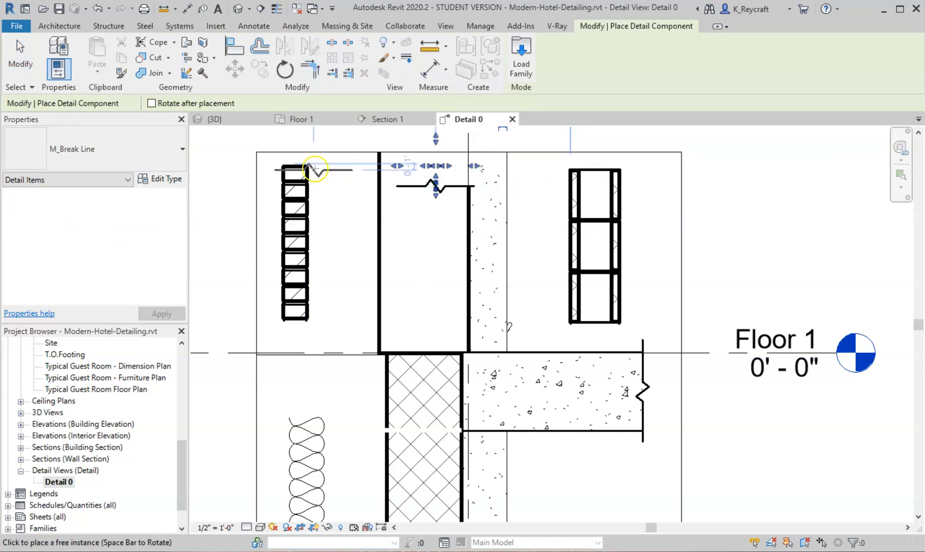
{"action": "key", "text": "Escape"}
{"action": "key", "text": "Escape"}
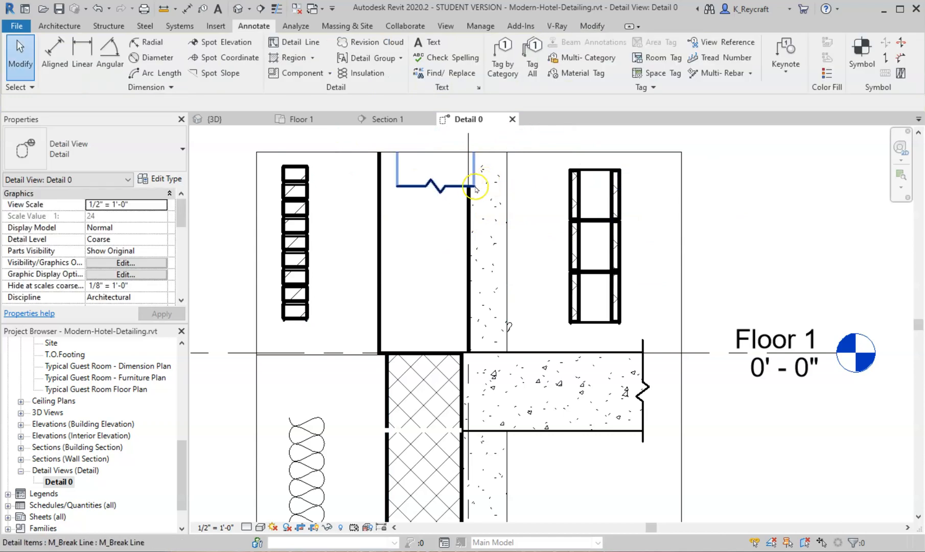
Stretch the wall break line past the wall's outer face and the column's room-side face, with its right length about 1'-1 1/4"
{"action": "left_click", "coordinate": [453, 188]}
{"action": "left_click_drag", "start_coordinate": [474, 171], "coordinate": [520, 171]}
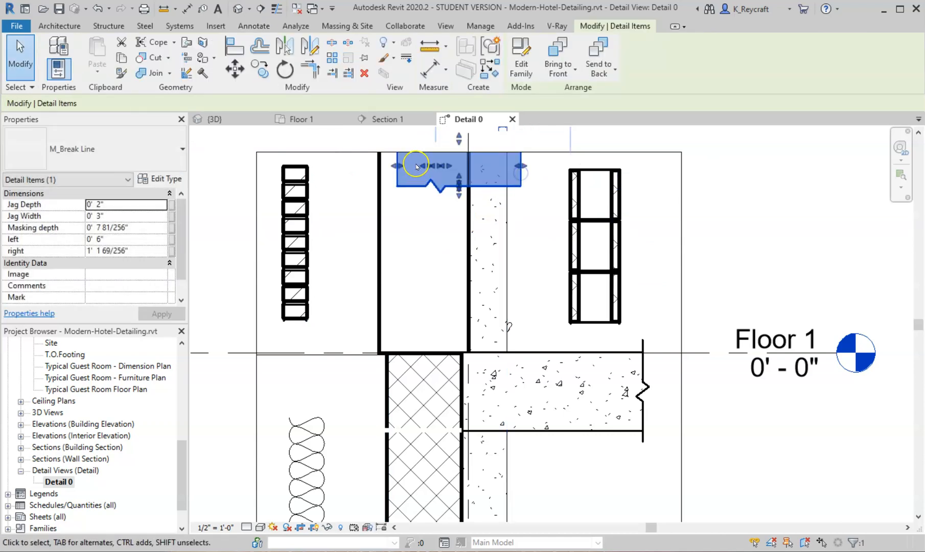
{"action": "left_click_drag", "start_coordinate": [398, 166], "coordinate": [358, 167]}
{"action": "left_click", "coordinate": [746, 200]}
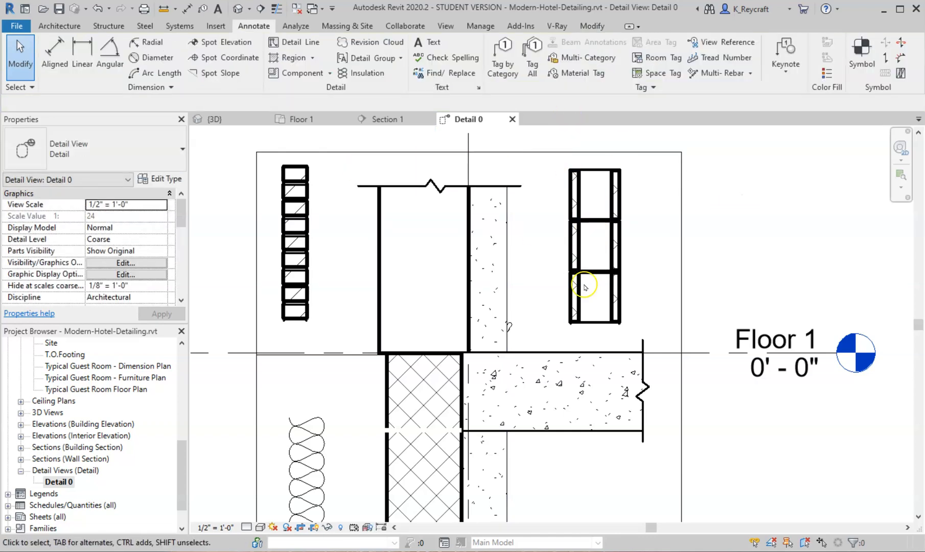
{"action": "scroll", "coordinate": [652, 378], "scroll_direction": "up", "scroll_amount": 2}
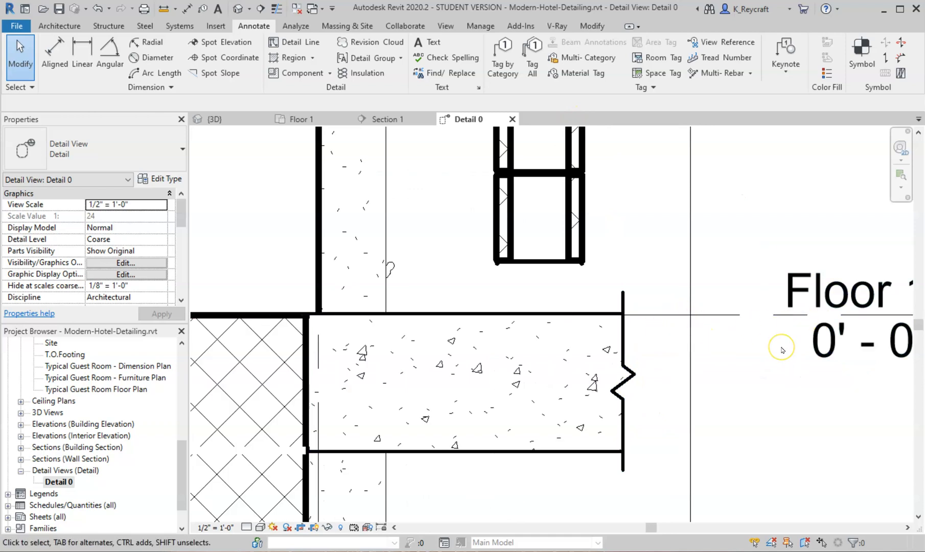
{"action": "scroll", "coordinate": [733, 313], "scroll_direction": "down", "scroll_amount": 5}
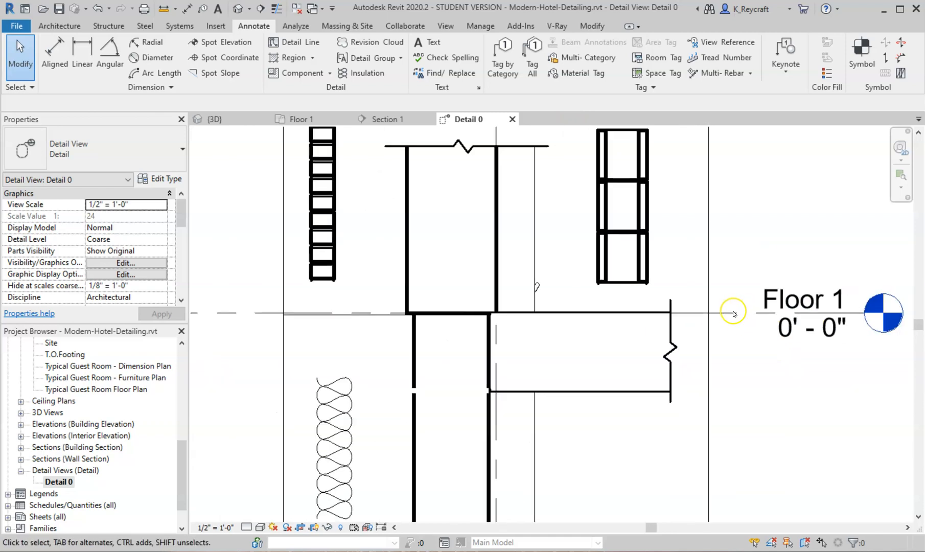
{"action": "middle_click_drag", "start_coordinate": [609, 311], "coordinate": [631, 248]}
{"action": "scroll", "coordinate": [506, 321], "scroll_direction": "up", "scroll_amount": 3}
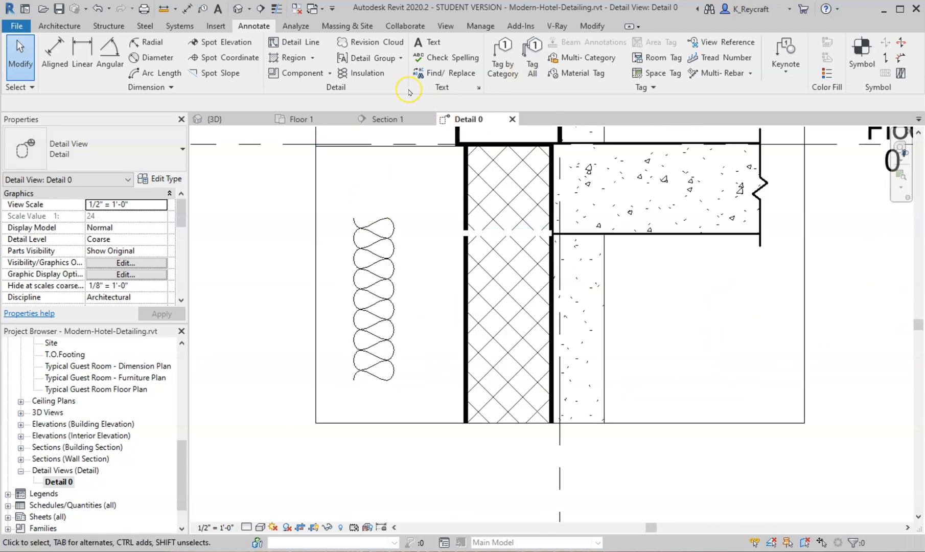
Place an M_Break Line detail component horizontally across the hatched wall below the floor slab
{"action": "left_click", "coordinate": [298, 73]}
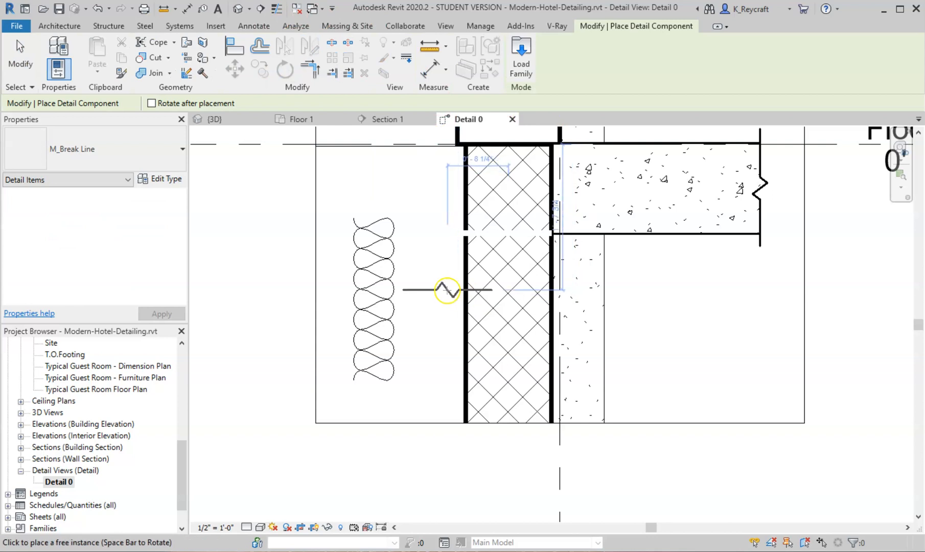
{"action": "left_click", "coordinate": [505, 299]}
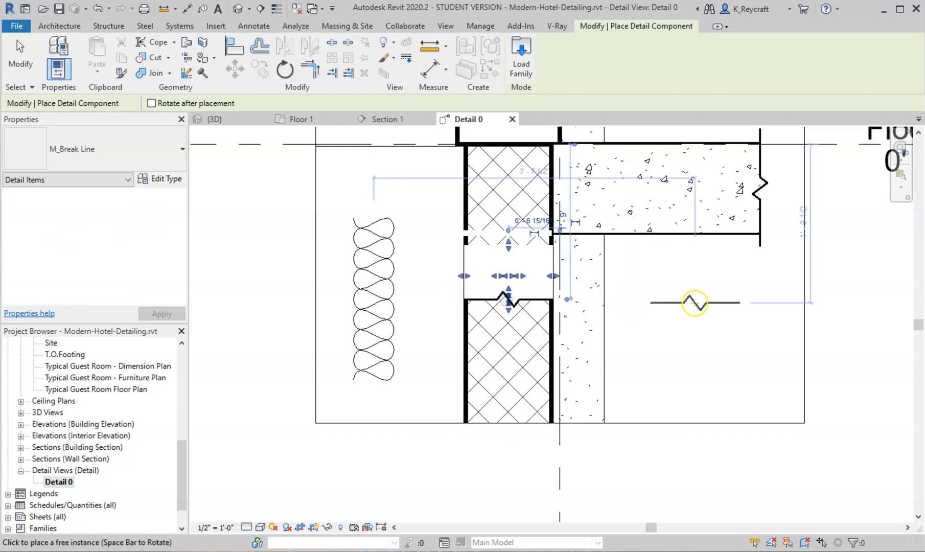
{"action": "key", "text": "Escape"}
{"action": "key", "text": "Escape"}
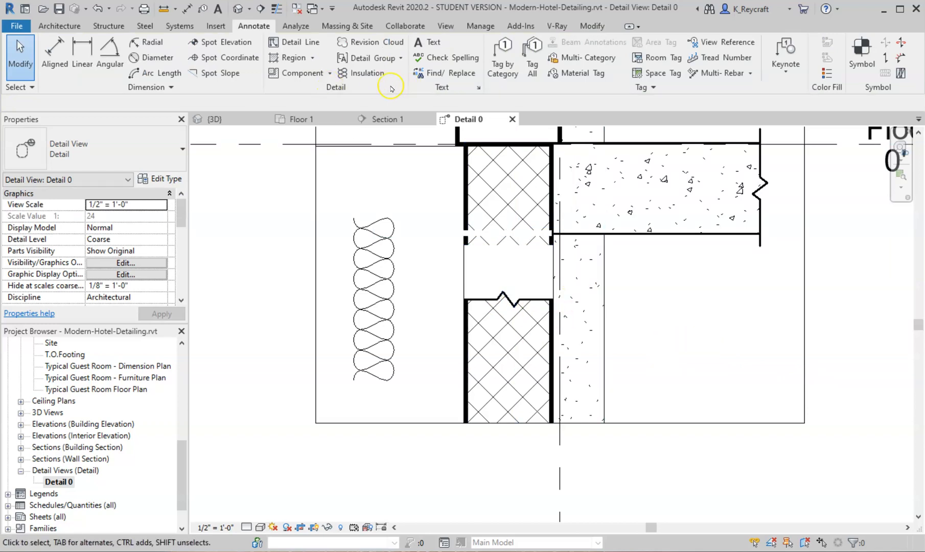
Rotate the lower wall break line 180° about its centre so its mask faces downward
{"action": "left_click", "coordinate": [500, 276]}
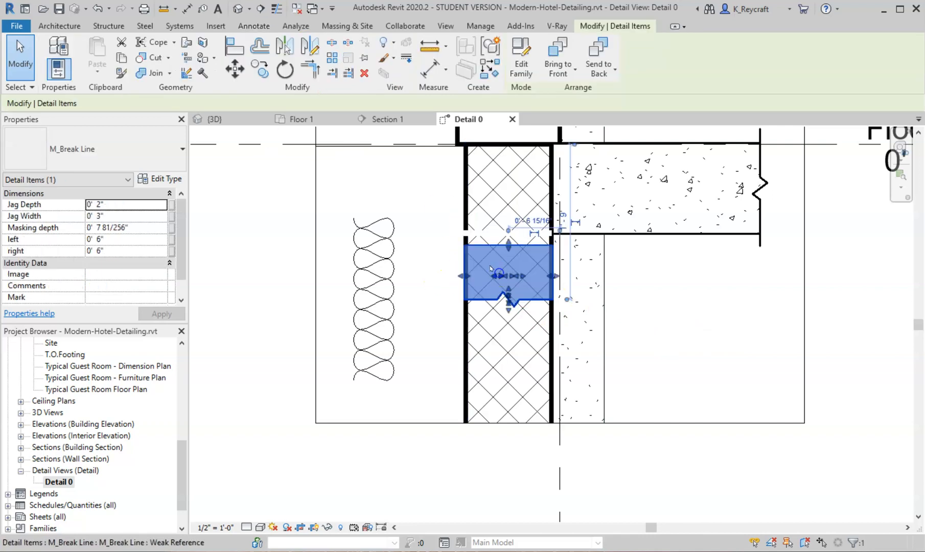
{"action": "left_click", "coordinate": [284, 76]}
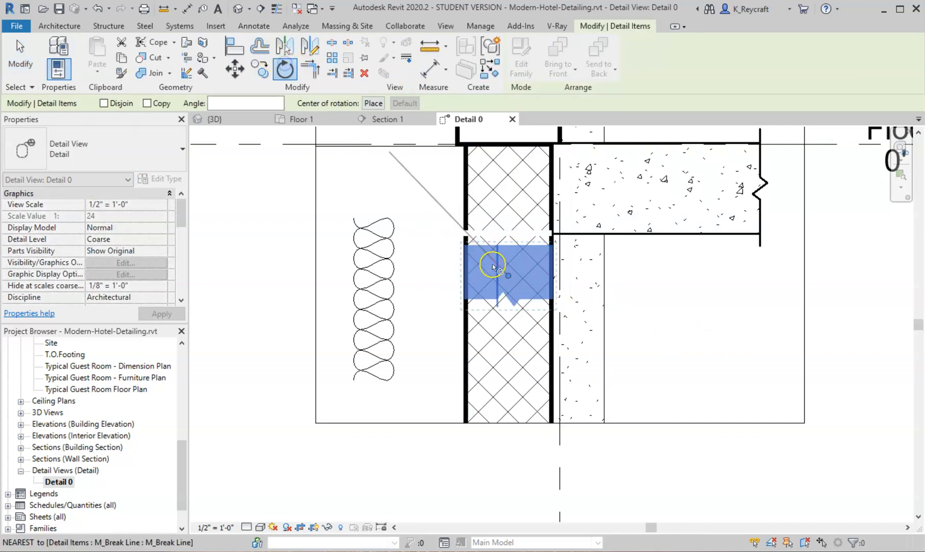
{"action": "left_click", "coordinate": [579, 278]}
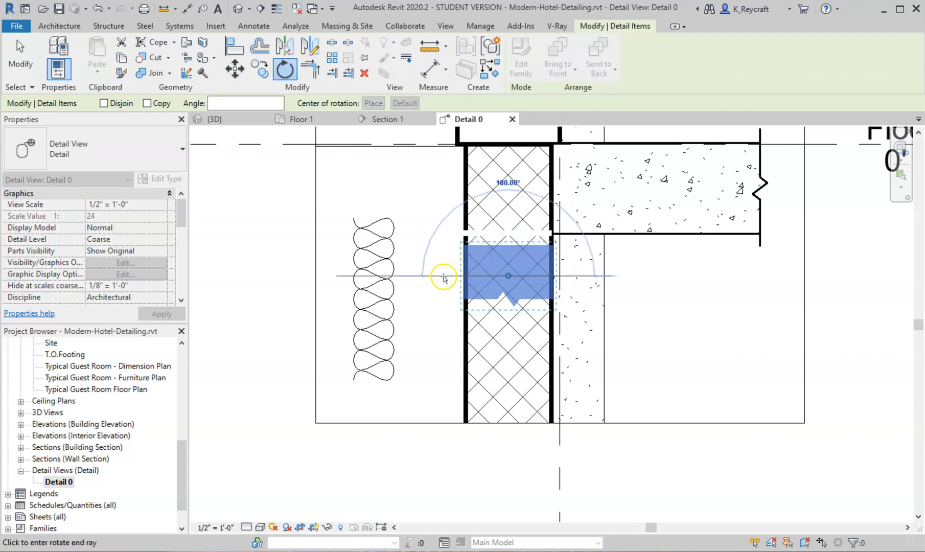
{"action": "left_click", "coordinate": [444, 276]}
{"action": "left_click", "coordinate": [641, 311]}
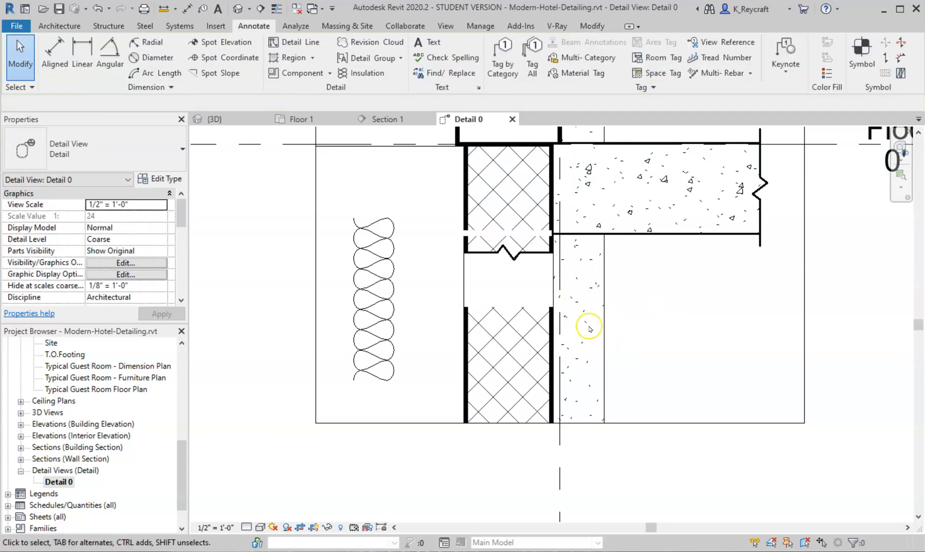
Move the lower break line down, stretch it to about 1'-3 1/8" left and 11 3/4" right, and set its masking depth to about 1'-4 11/16"
{"action": "left_click_drag", "start_coordinate": [535, 256], "coordinate": [620, 337]}
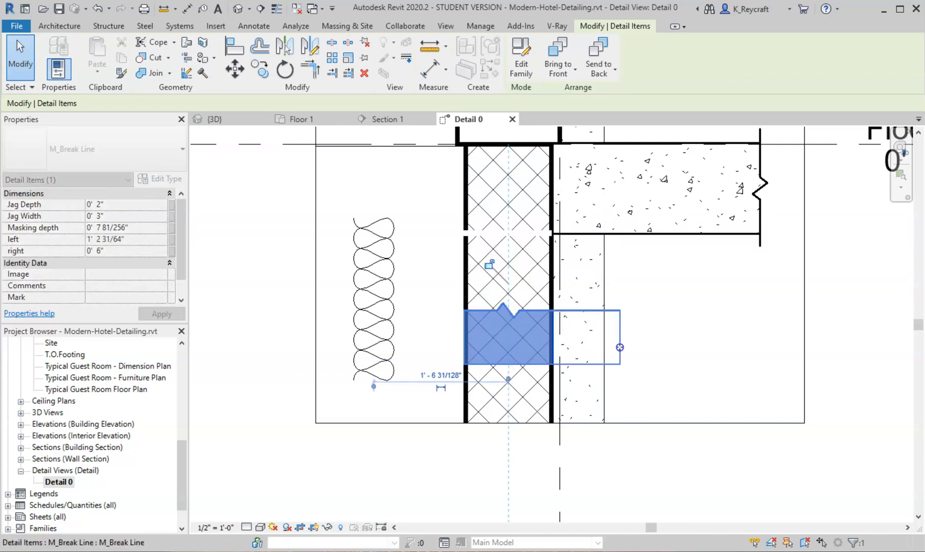
{"action": "left_click_drag", "start_coordinate": [456, 336], "coordinate": [422, 335]}
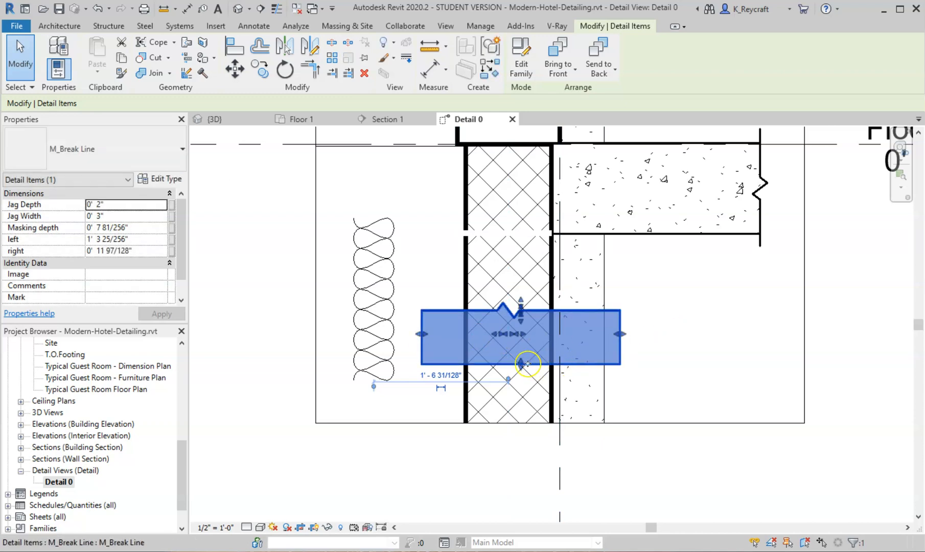
{"action": "left_click_drag", "start_coordinate": [521, 364], "coordinate": [518, 424]}
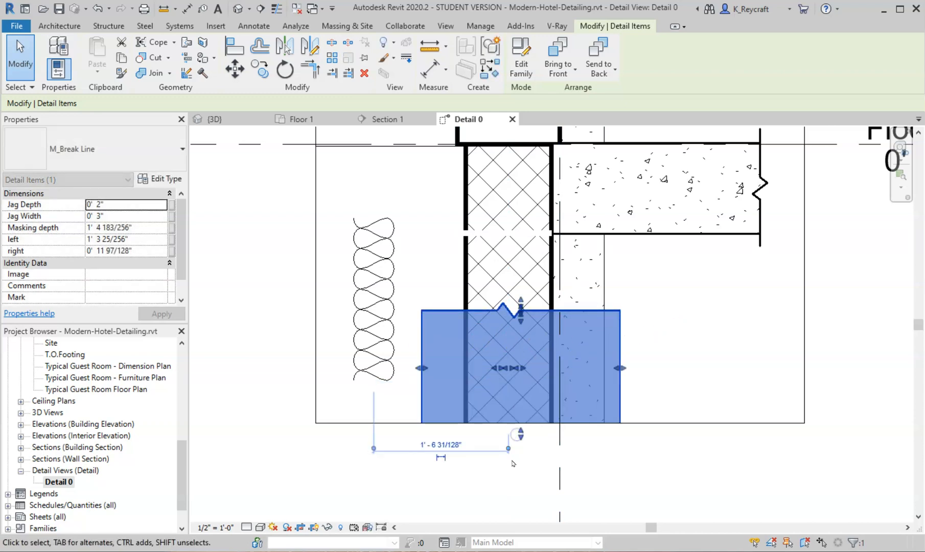
{"action": "left_click", "coordinate": [736, 333]}
{"action": "left_click", "coordinate": [563, 364]}
{"action": "scroll", "coordinate": [595, 372], "scroll_direction": "down", "scroll_amount": 3}
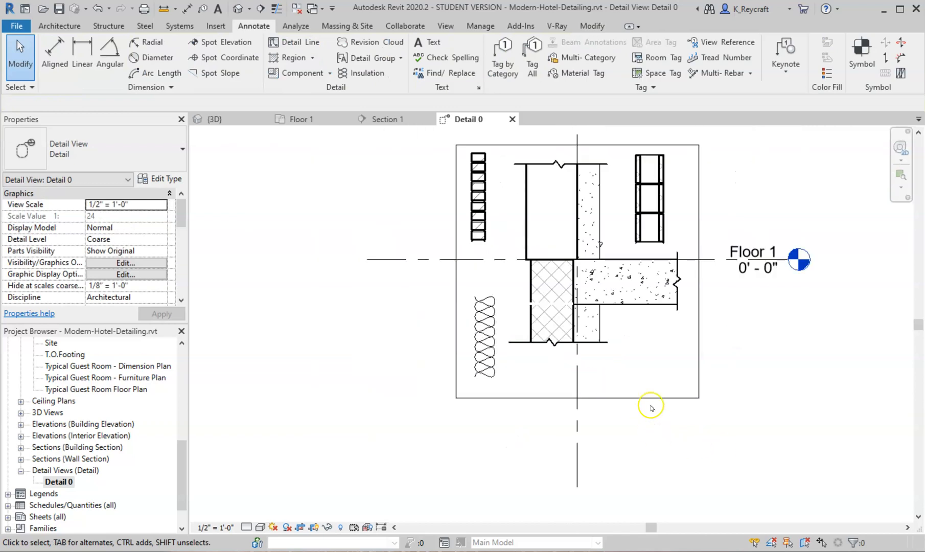
Raise the lower edge of the detail view's crop region closer to the wall's lower break line
{"action": "left_click", "coordinate": [587, 397]}
{"action": "left_click_drag", "start_coordinate": [578, 397], "coordinate": [578, 374]}
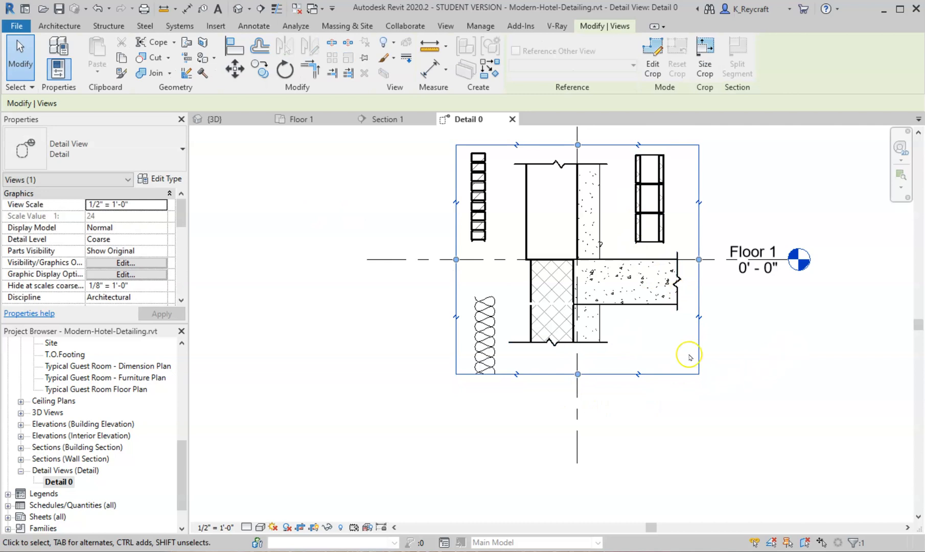
{"action": "middle_click_drag", "start_coordinate": [686, 345], "coordinate": [628, 410]}
{"action": "scroll", "coordinate": [629, 410], "scroll_direction": "down", "scroll_amount": 1}
{"action": "scroll", "coordinate": [605, 350], "scroll_direction": "up", "scroll_amount": 3}
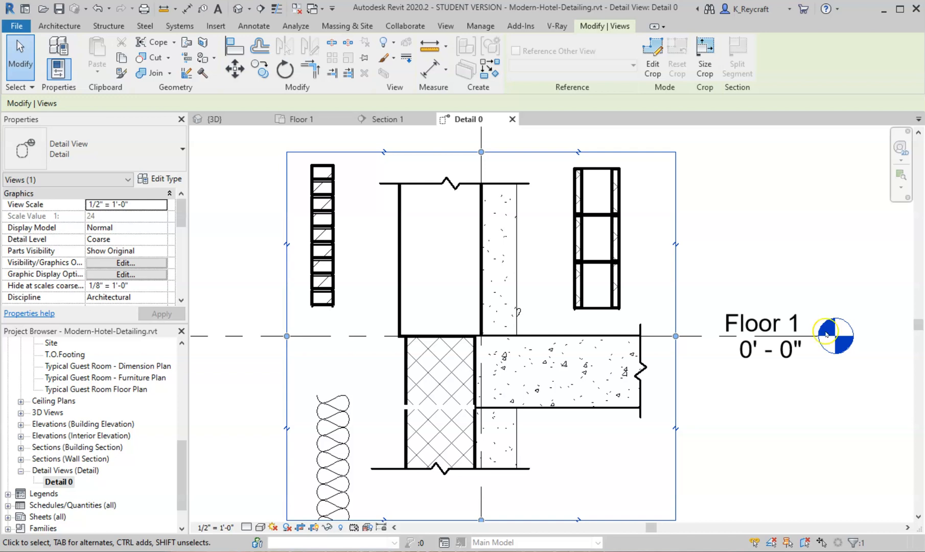
{"action": "left_click", "coordinate": [700, 229]}
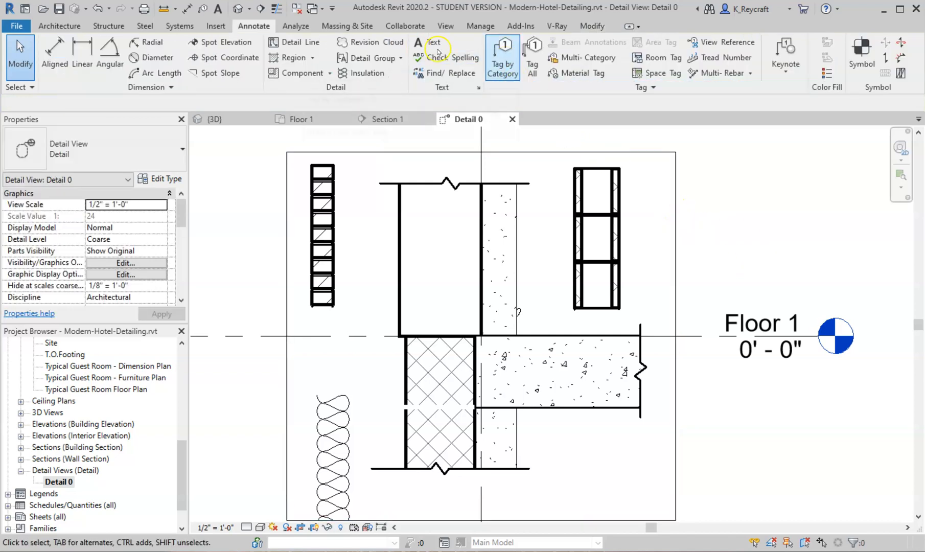
Try Tag by Category with horizontal attached-end leaders on the slab's filled region and the concrete column
{"action": "left_click", "coordinate": [509, 59]}
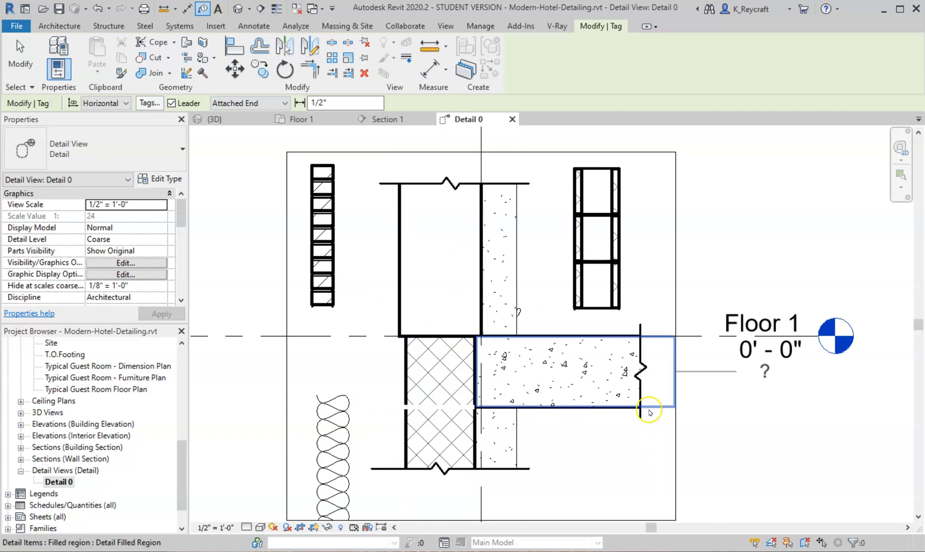
{"action": "scroll", "coordinate": [572, 333], "scroll_direction": "down", "scroll_amount": 2}
{"action": "scroll", "coordinate": [397, 463], "scroll_direction": "up", "scroll_amount": 3}
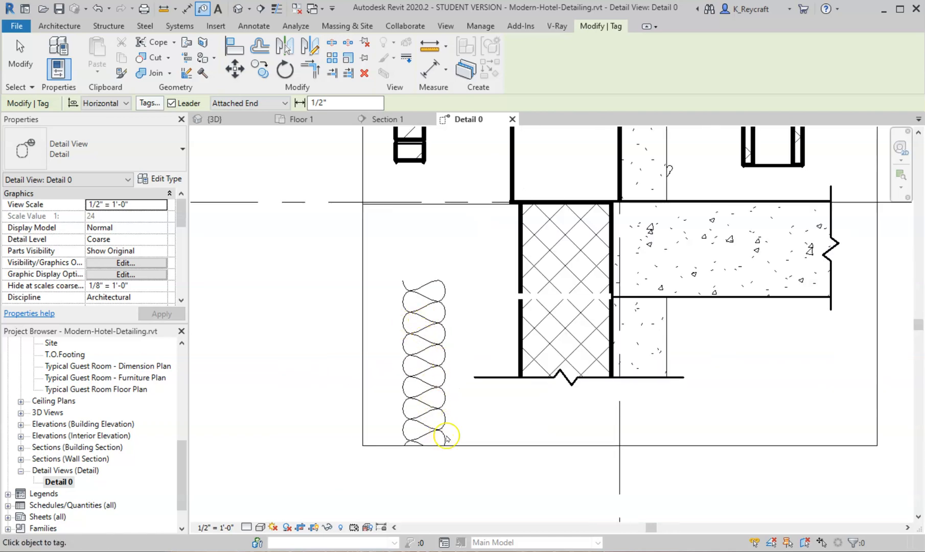
{"action": "middle_click_drag", "start_coordinate": [419, 165], "coordinate": [389, 296]}
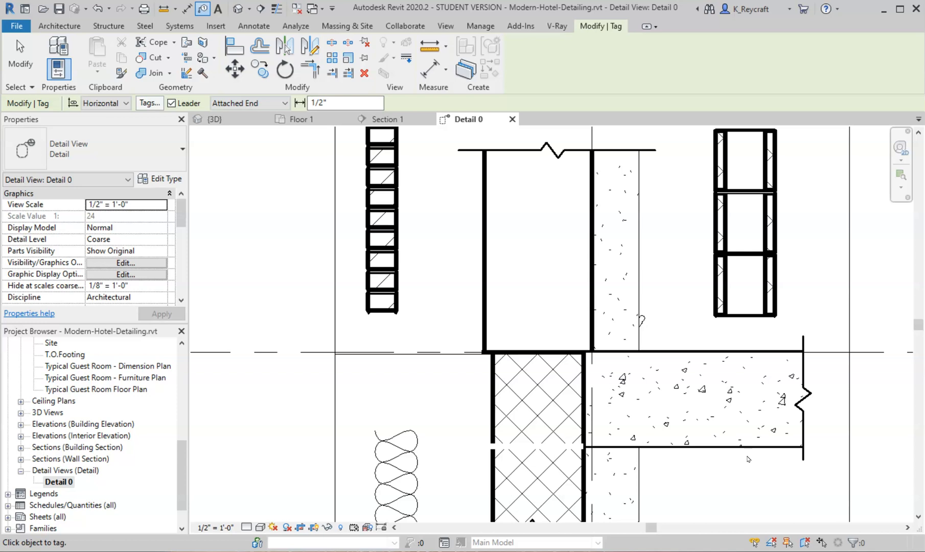
{"action": "left_click", "coordinate": [650, 326]}
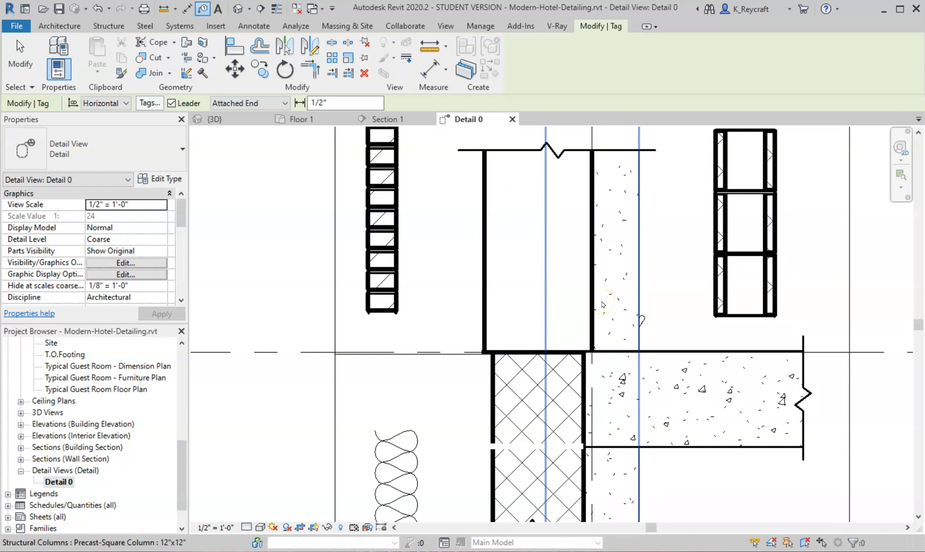
{"action": "scroll", "coordinate": [588, 310], "scroll_direction": "down", "scroll_amount": 3}
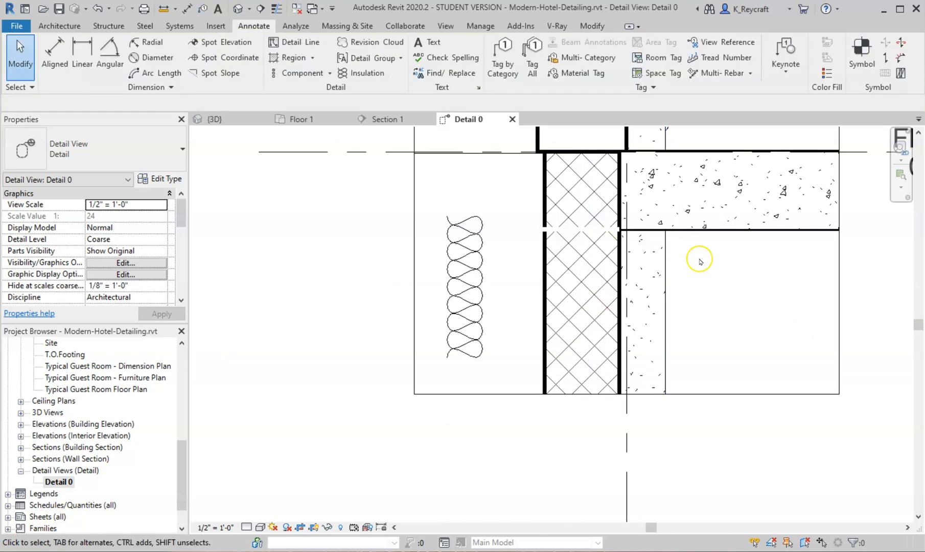
Start a detail component and select M_Break Line.rfa in the Div 01-General folder as the family to load
{"action": "mouse_move", "coordinate": [699, 261]}
{"action": "middle_mouse_down"}
{"action": "mouse_move", "coordinate": [668, 279]}
{"action": "mouse_move", "coordinate": [498, 329]}
{"action": "middle_mouse_up"}
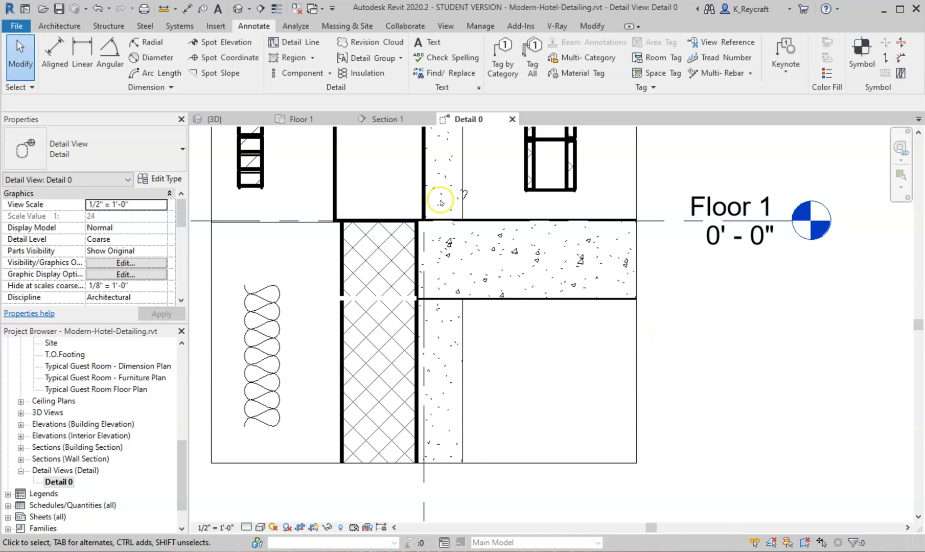
{"action": "left_click", "coordinate": [329, 74]}
{"action": "left_click", "coordinate": [294, 90]}
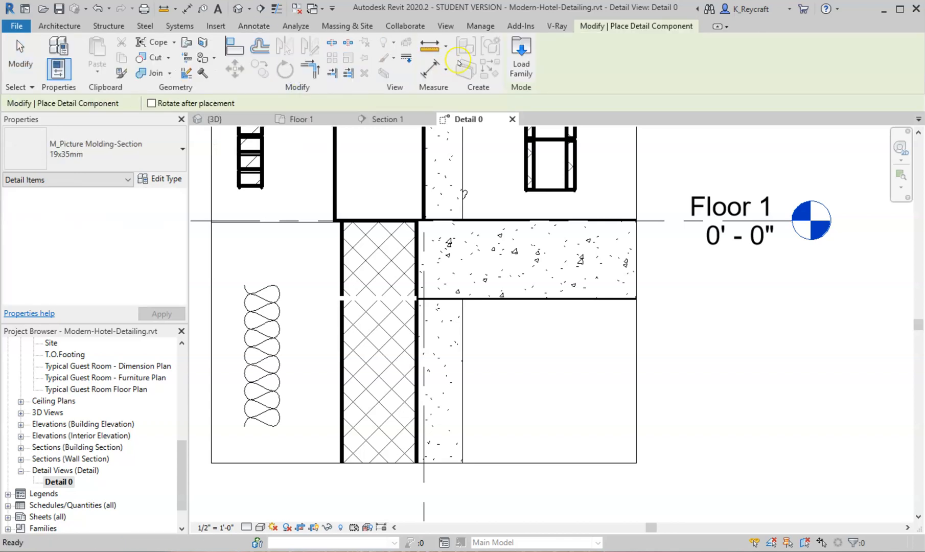
{"action": "left_click", "coordinate": [524, 64]}
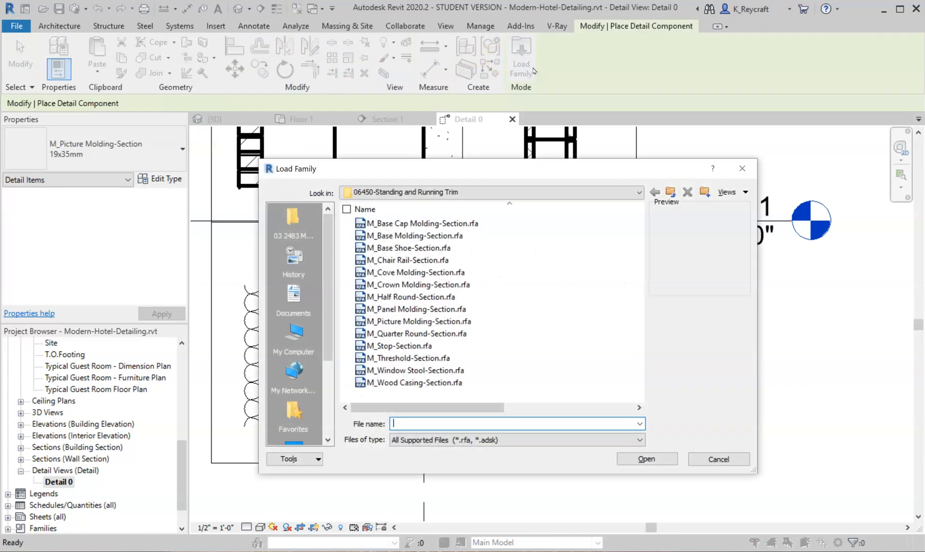
{"action": "left_click", "coordinate": [669, 193]}
{"action": "left_click", "coordinate": [669, 192]}
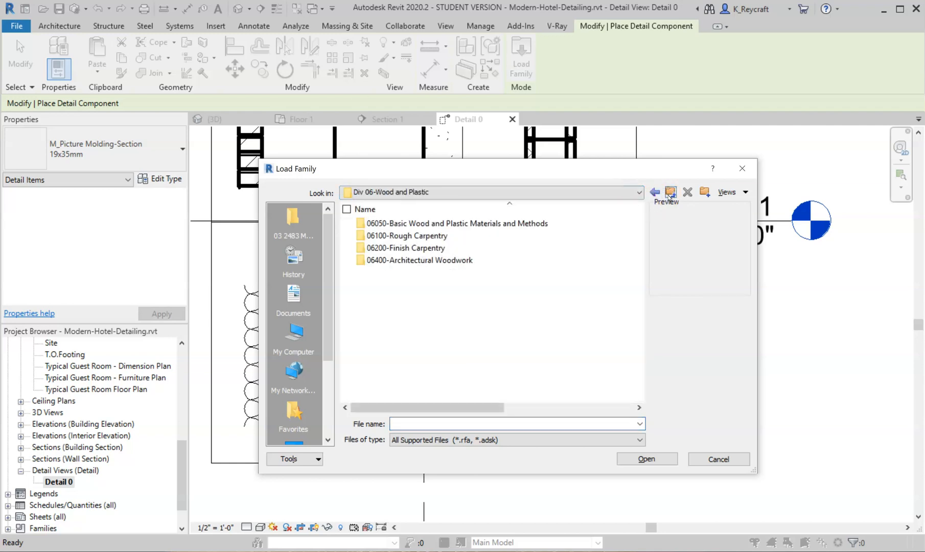
{"action": "left_click", "coordinate": [670, 193]}
{"action": "double_click", "coordinate": [454, 228]}
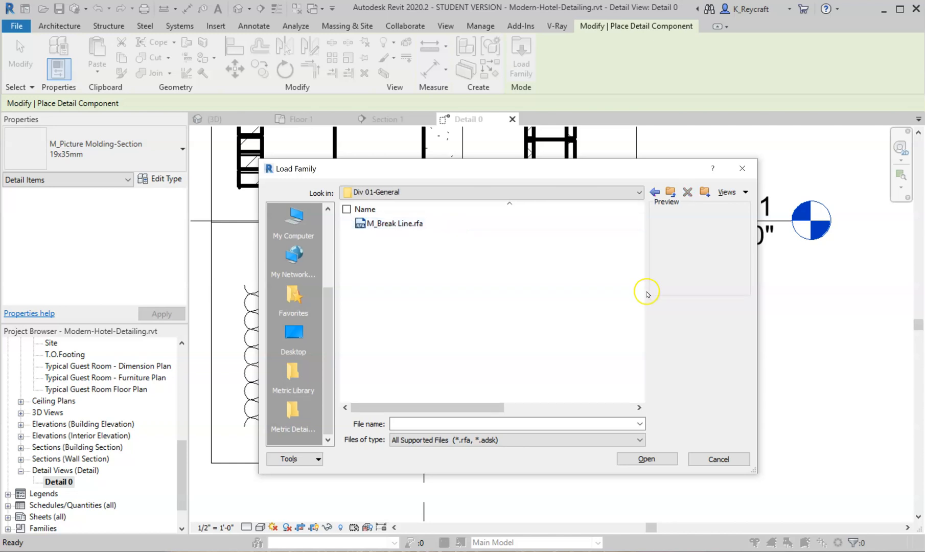
{"action": "left_click", "coordinate": [412, 223]}
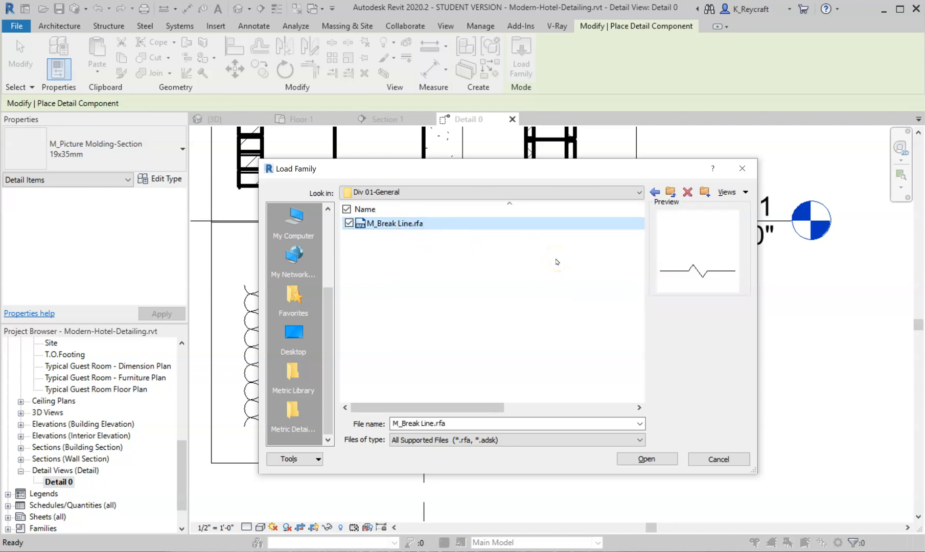